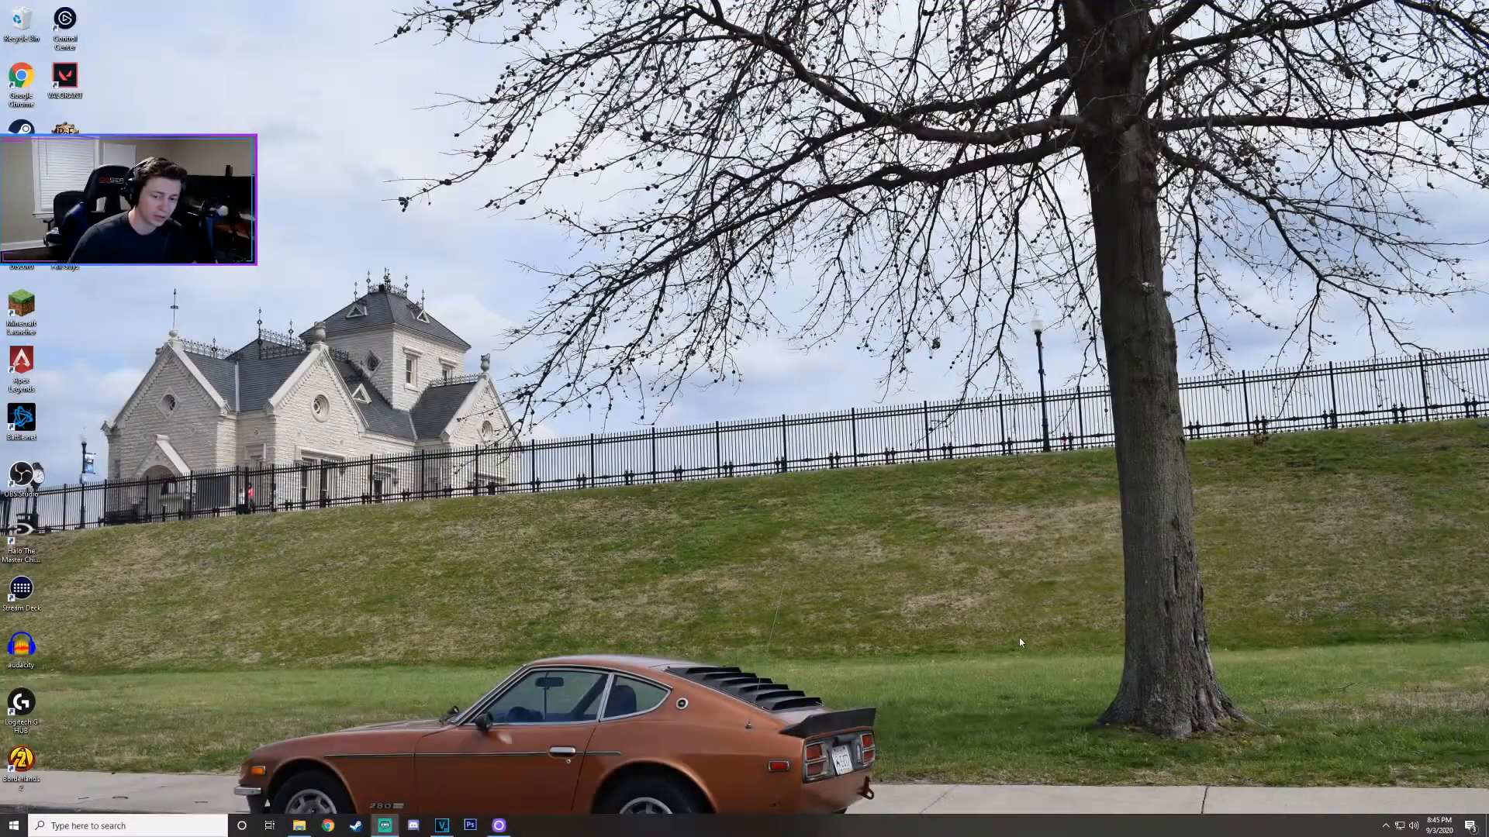
Open VEGAS Pro and place the P1040379 video from the SD card's 104_PANA folder at the start of the timeline.
click(442, 826)
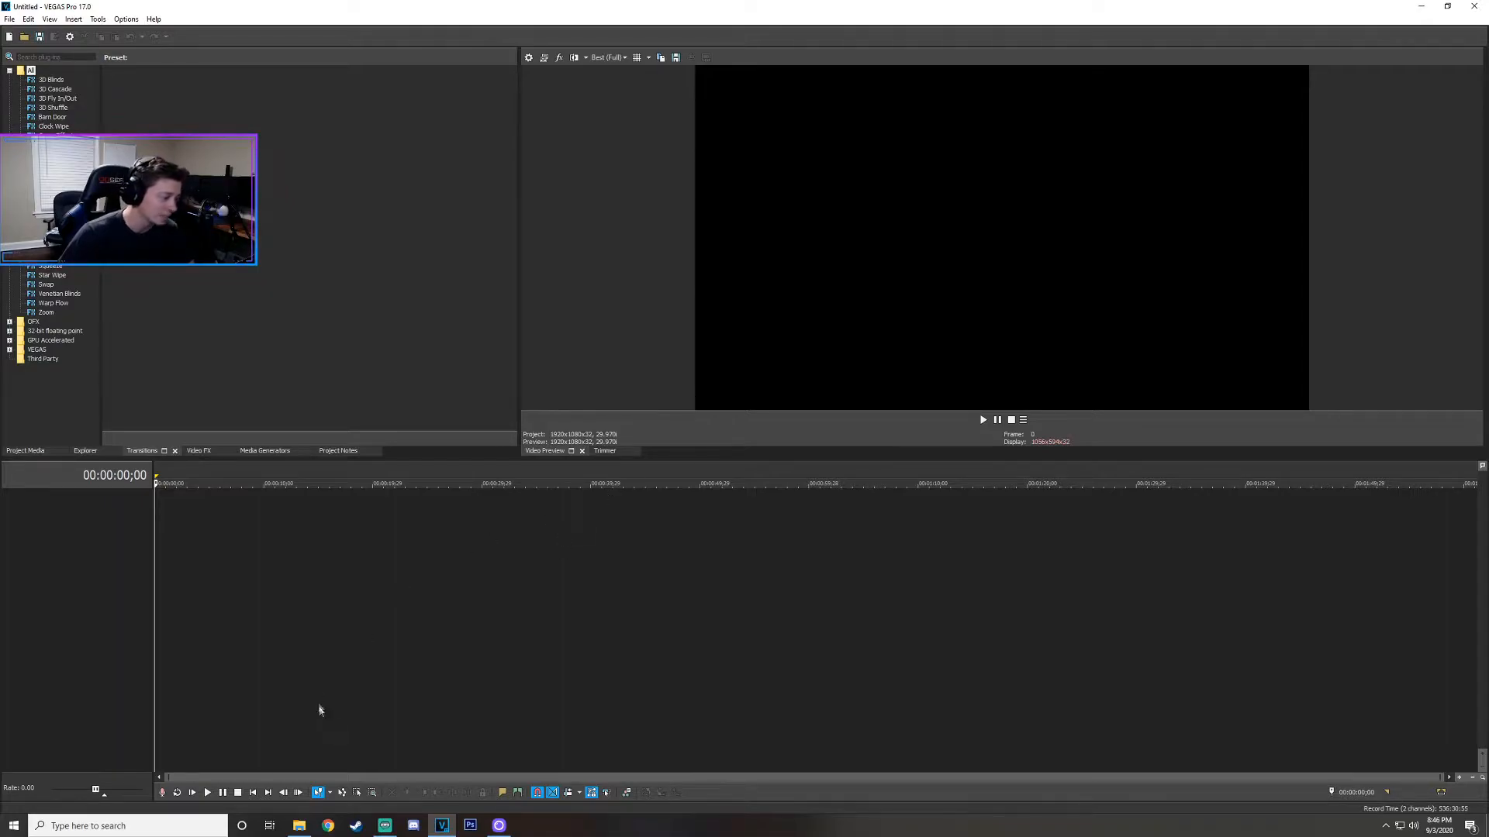
click(298, 825)
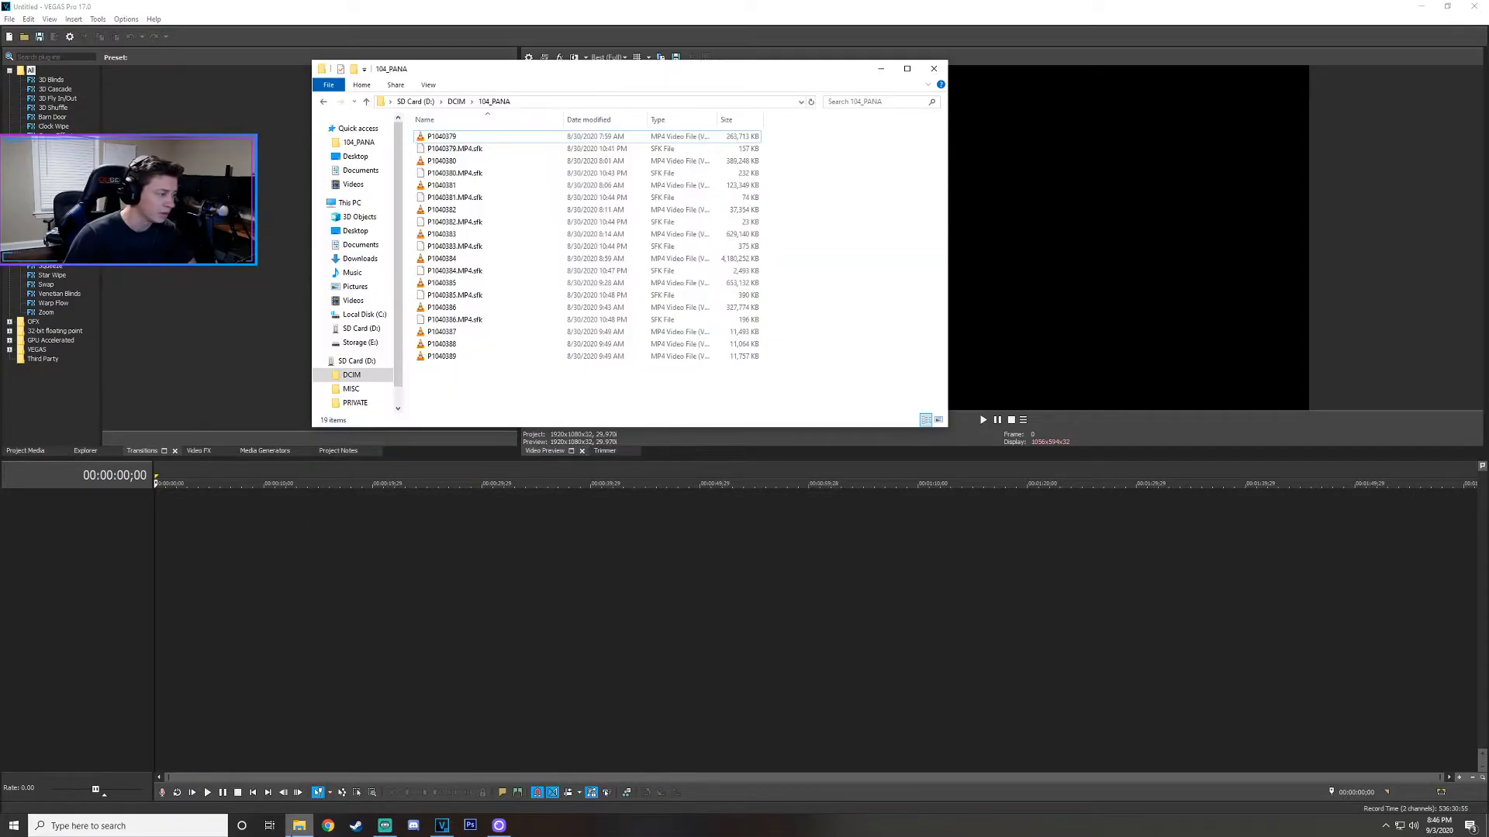
drag(484, 76, 777, 93)
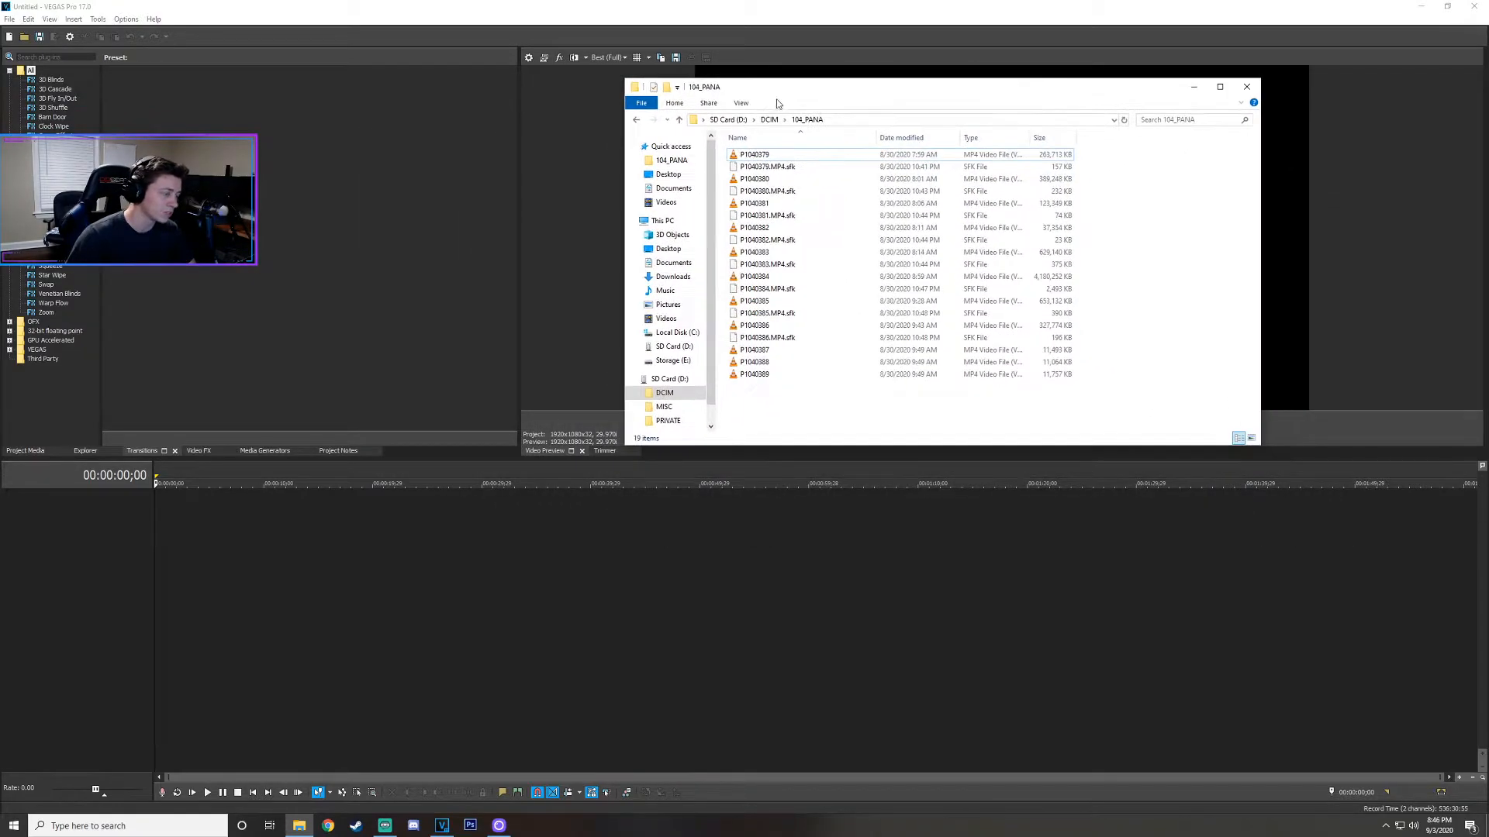
click(778, 158)
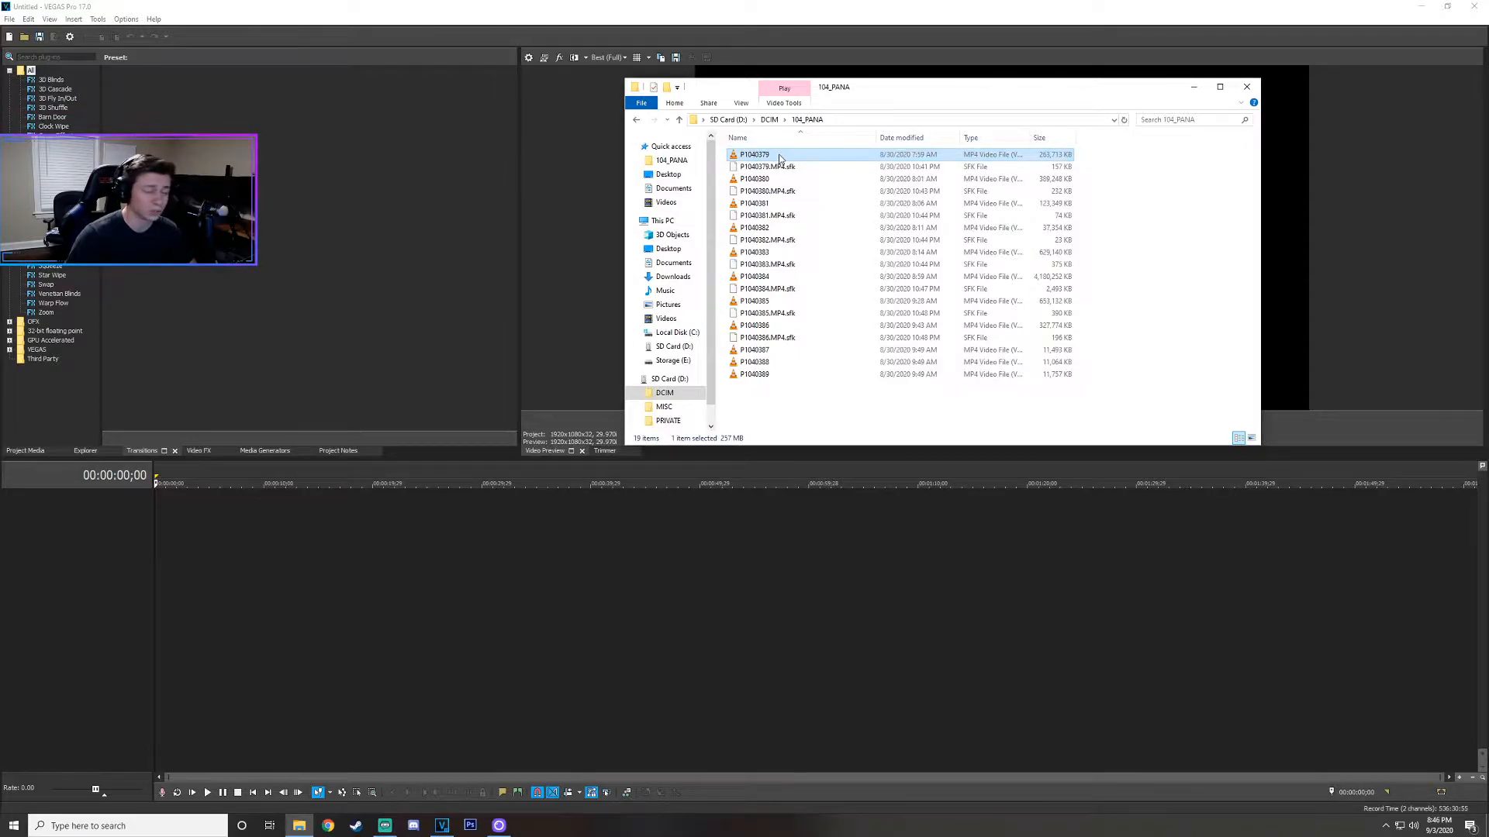
drag(777, 157, 194, 570)
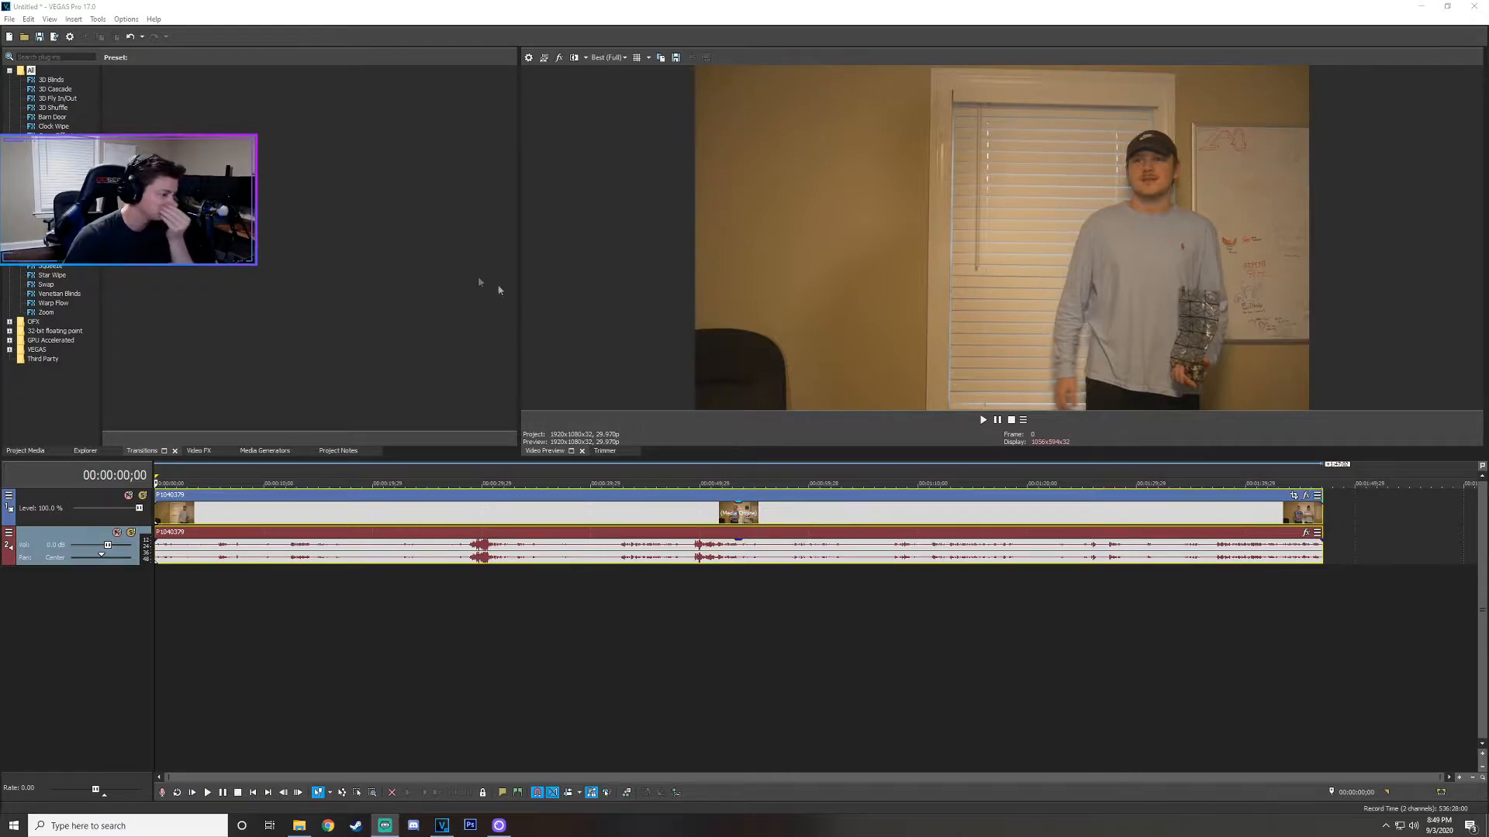
Open the project properties and check the pixel format options and the full-resolution rendering quality, leaving the quality at Best.
click(12, 18)
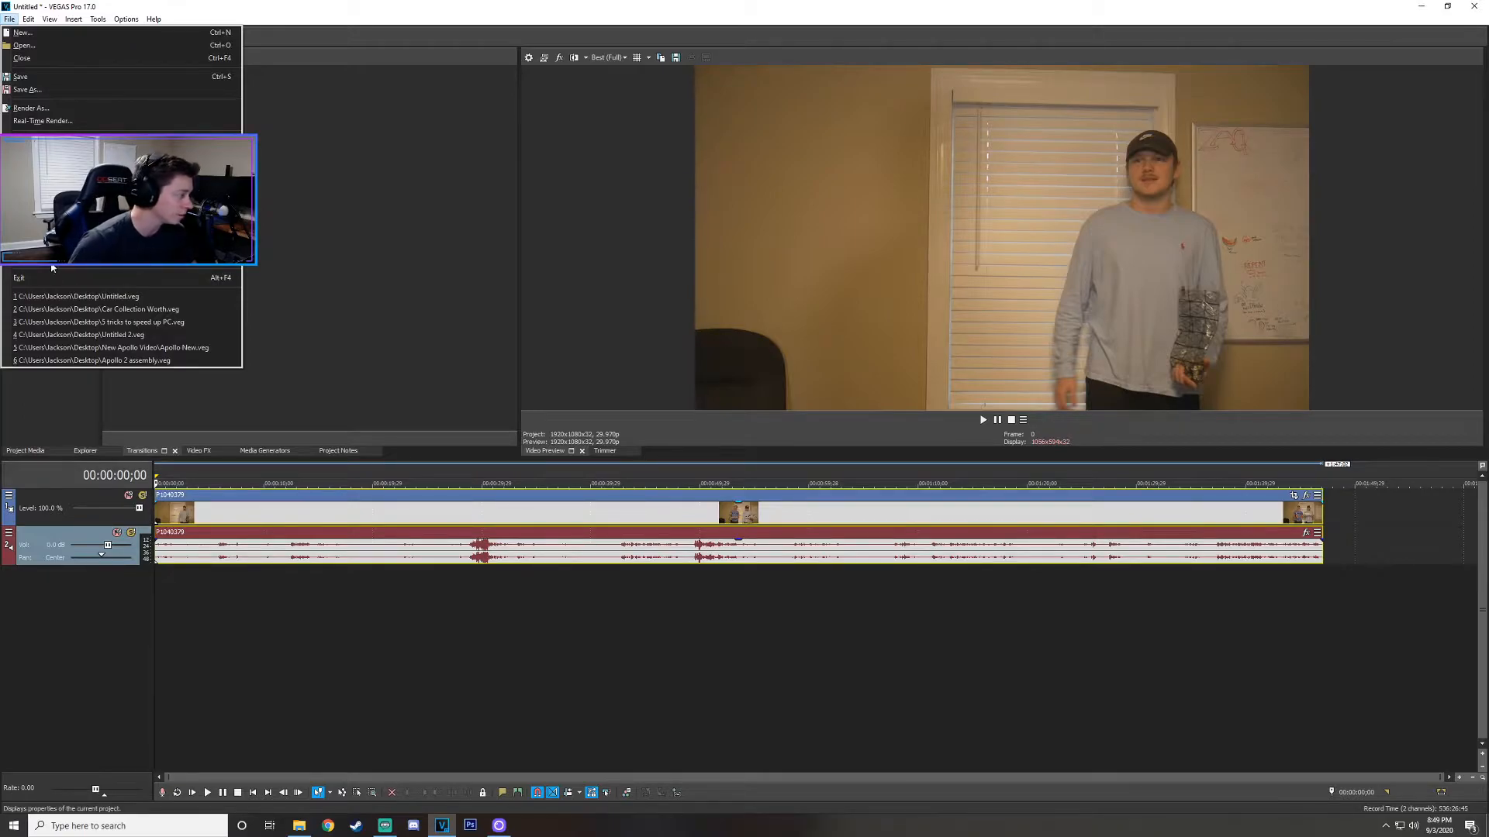
click(35, 140)
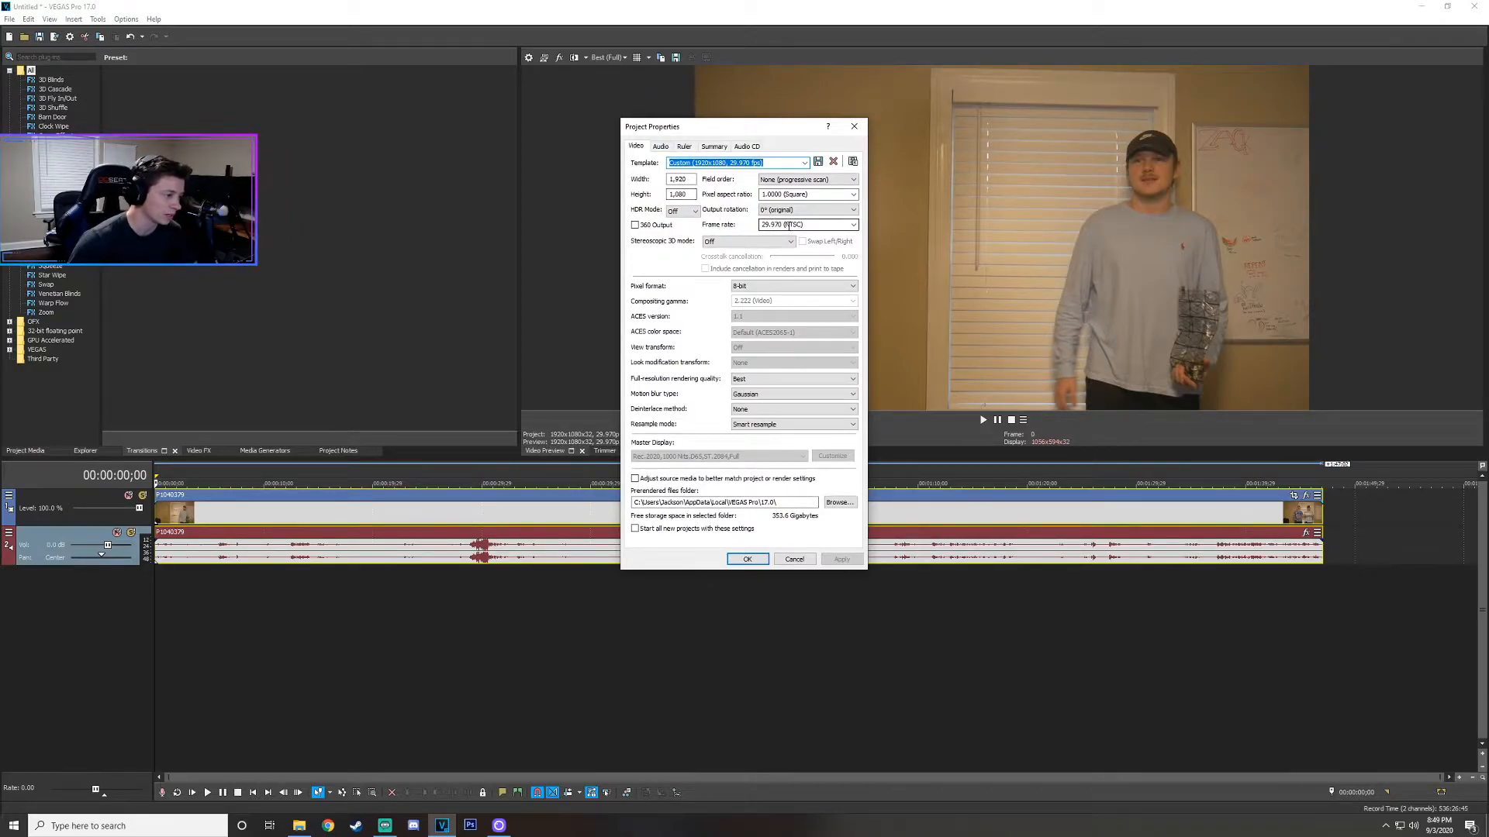
click(755, 286)
click(750, 290)
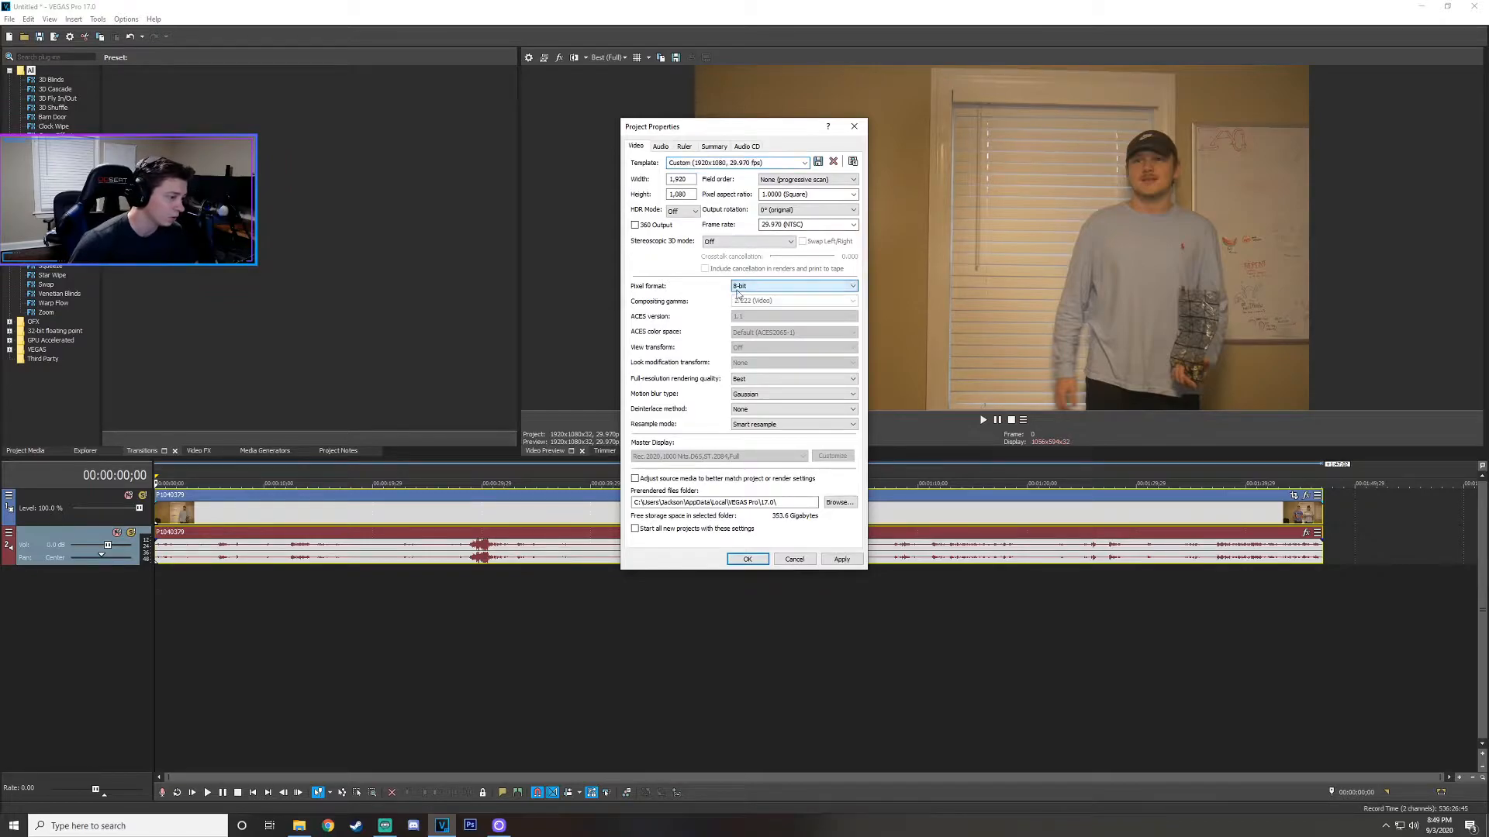
click(733, 380)
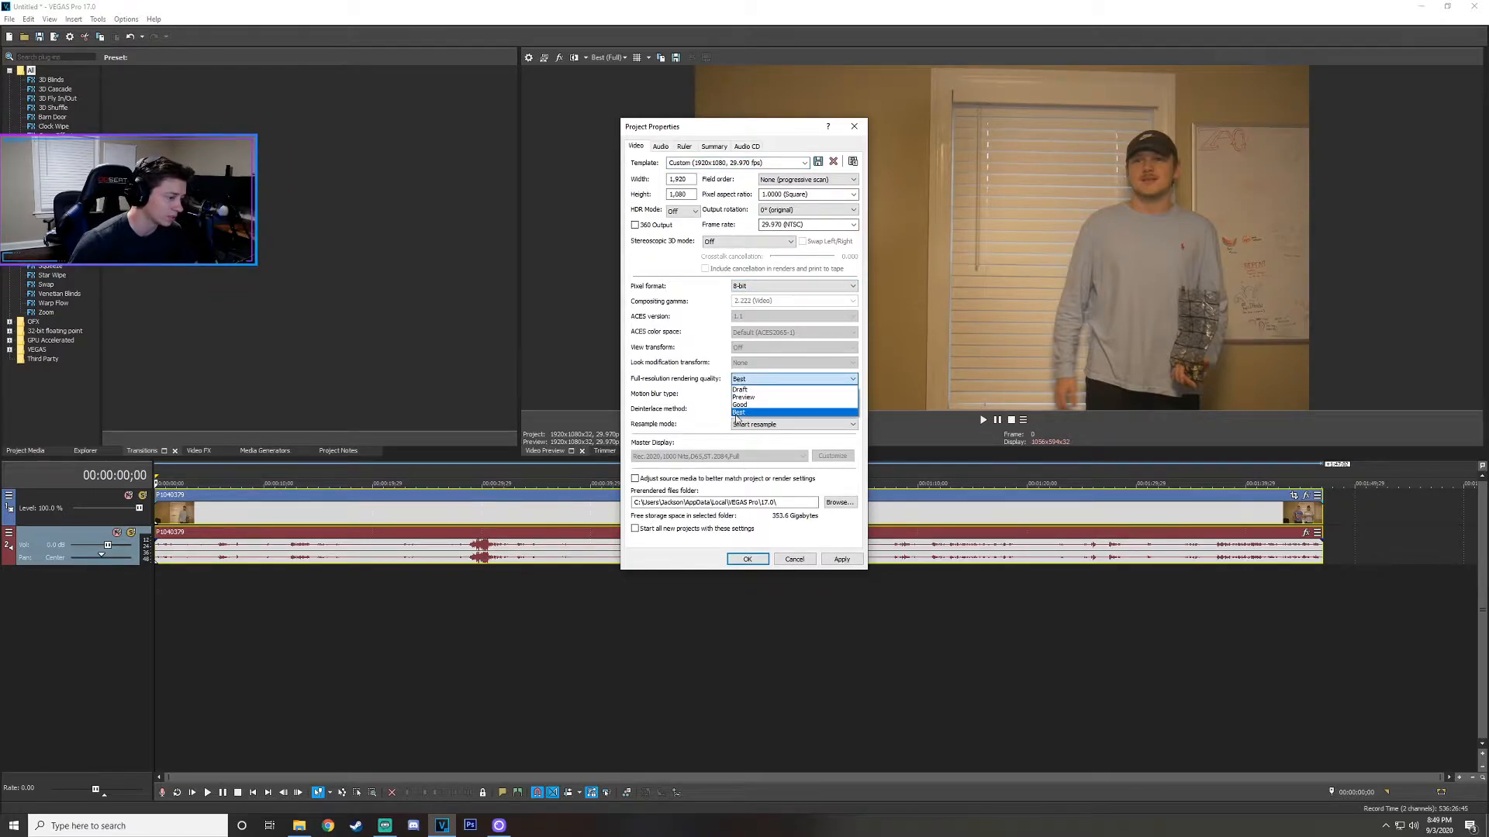
click(739, 413)
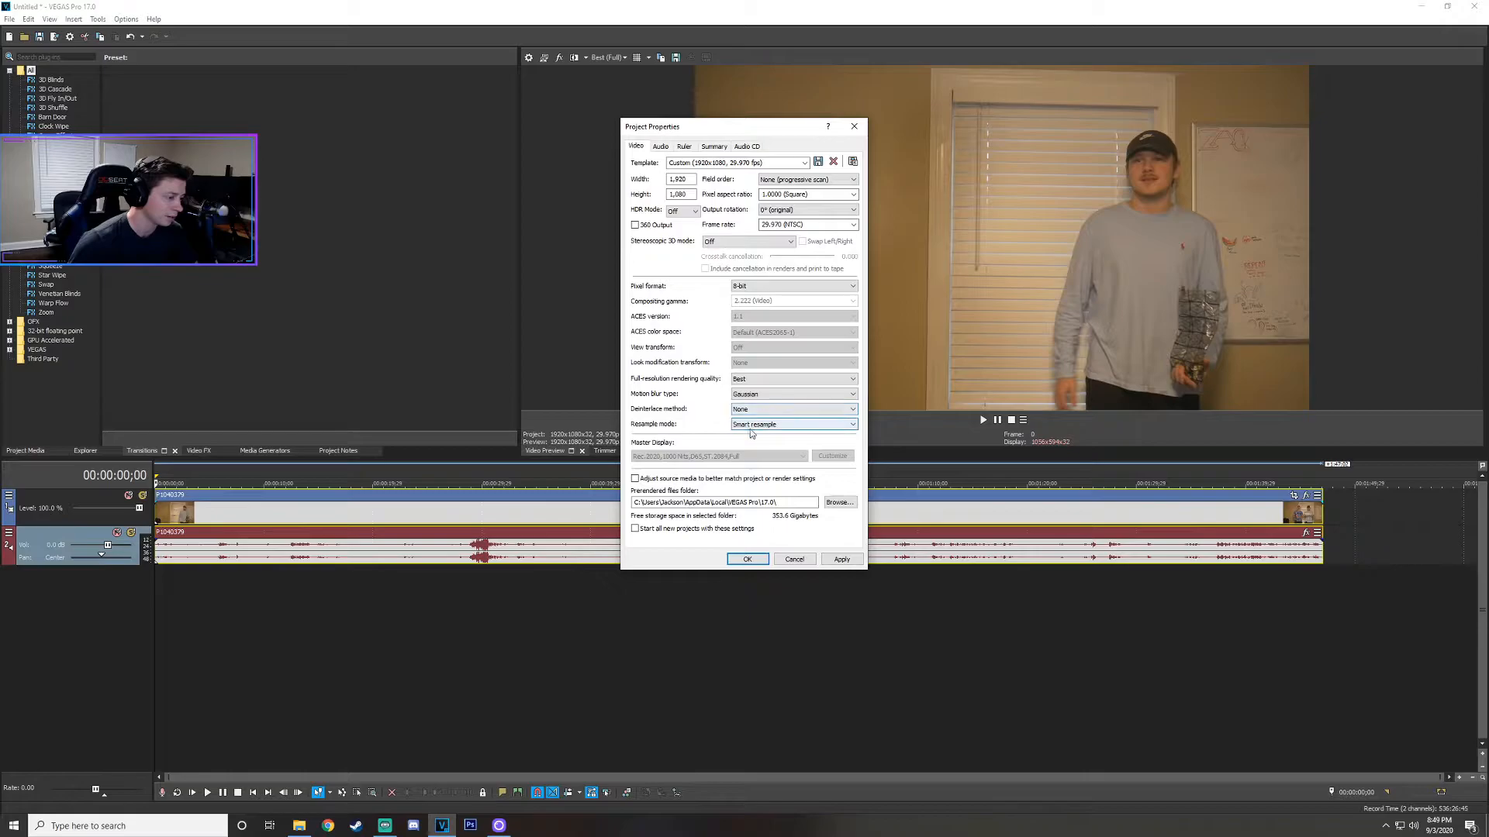
Review the Audio, Ruler, Summary and Audio CD project settings, return to the video settings and close the properties.
click(663, 148)
click(684, 146)
click(713, 145)
click(749, 146)
click(685, 145)
click(661, 146)
click(642, 145)
click(853, 126)
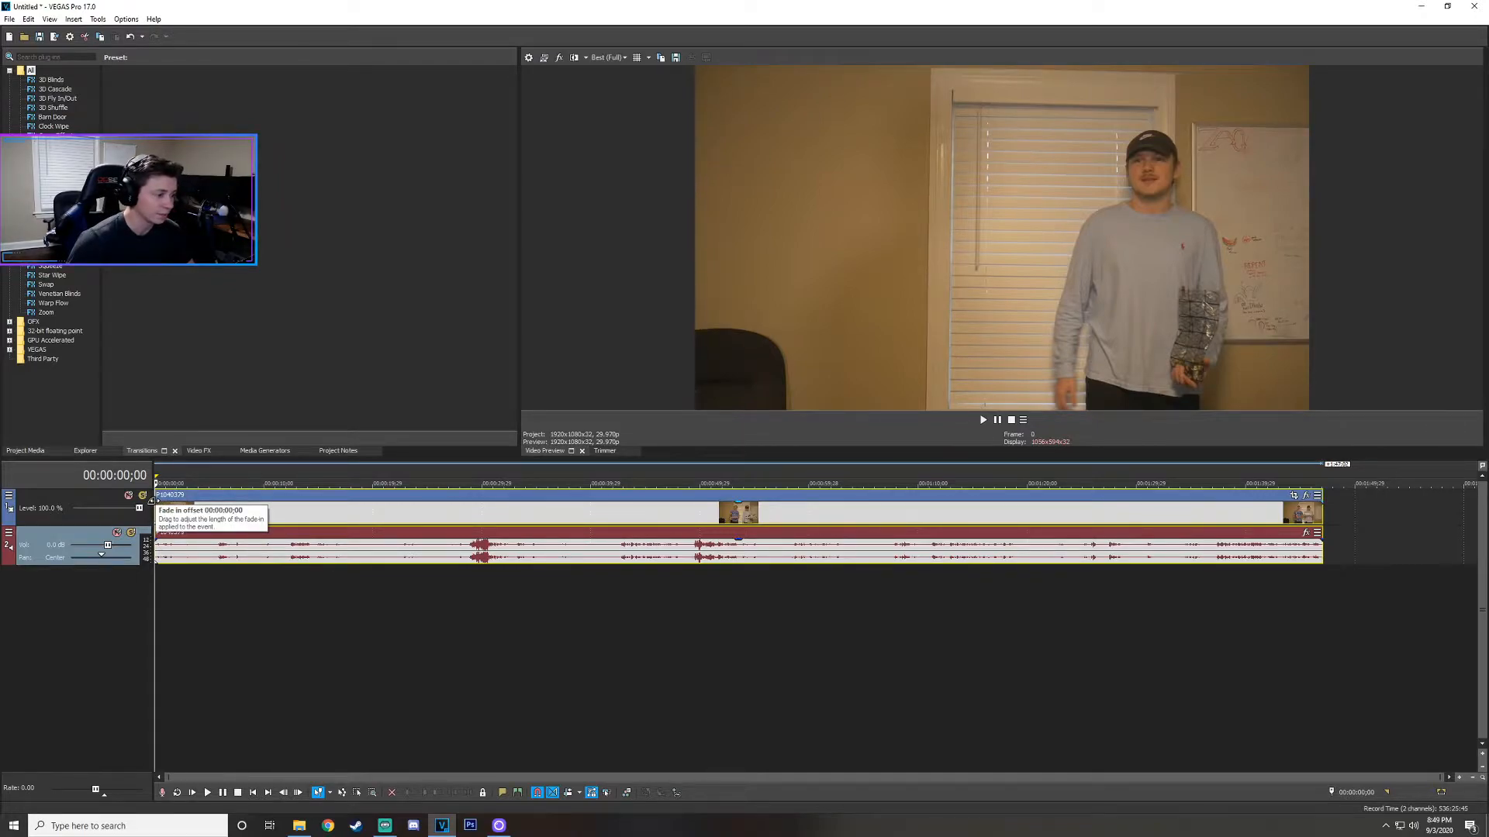
Play the clip from about 49 seconds and lower the audio track's volume to -16.0 dB.
click(691, 568)
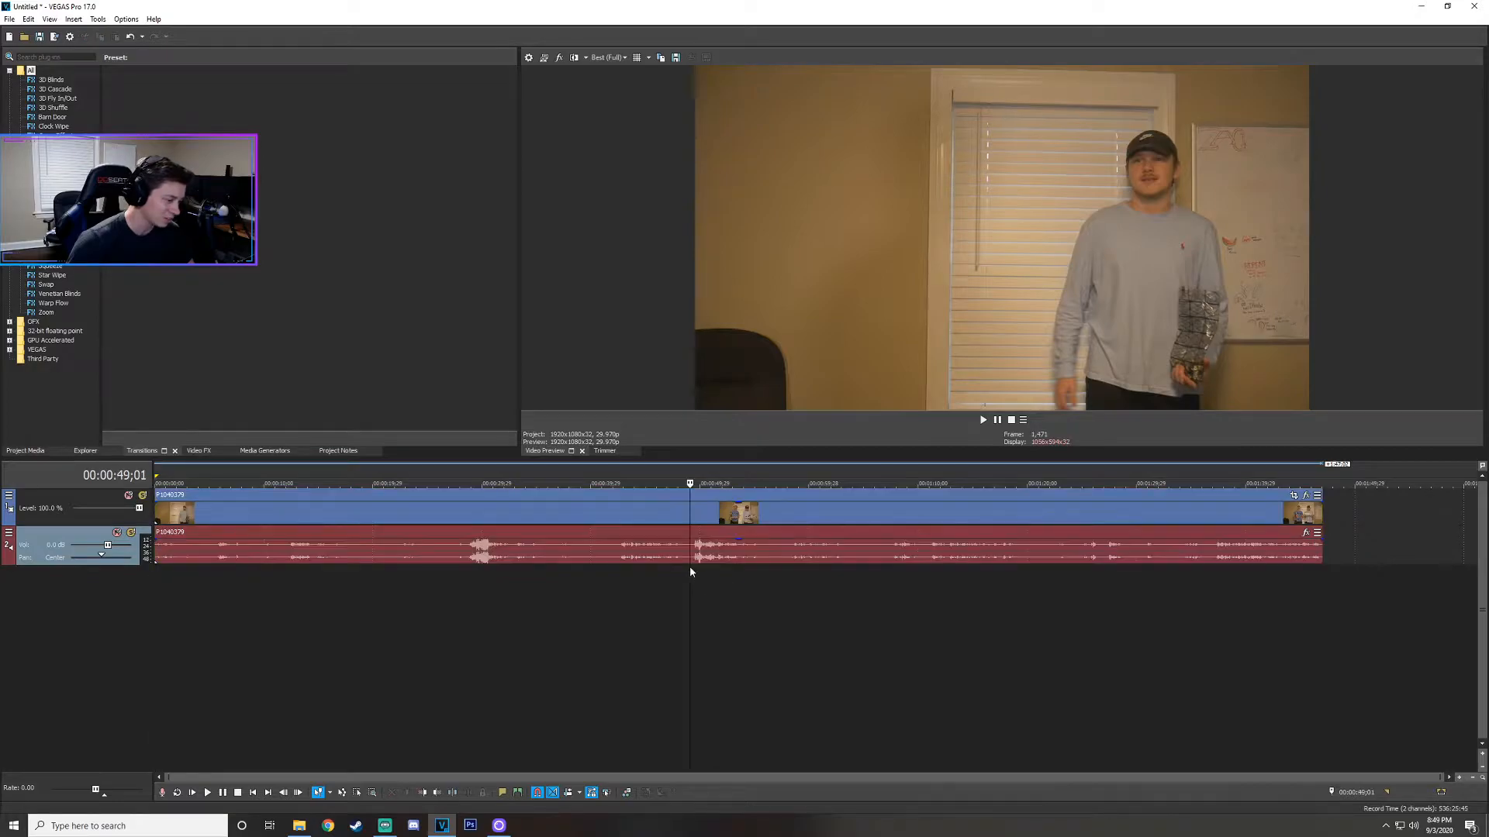
click(998, 420)
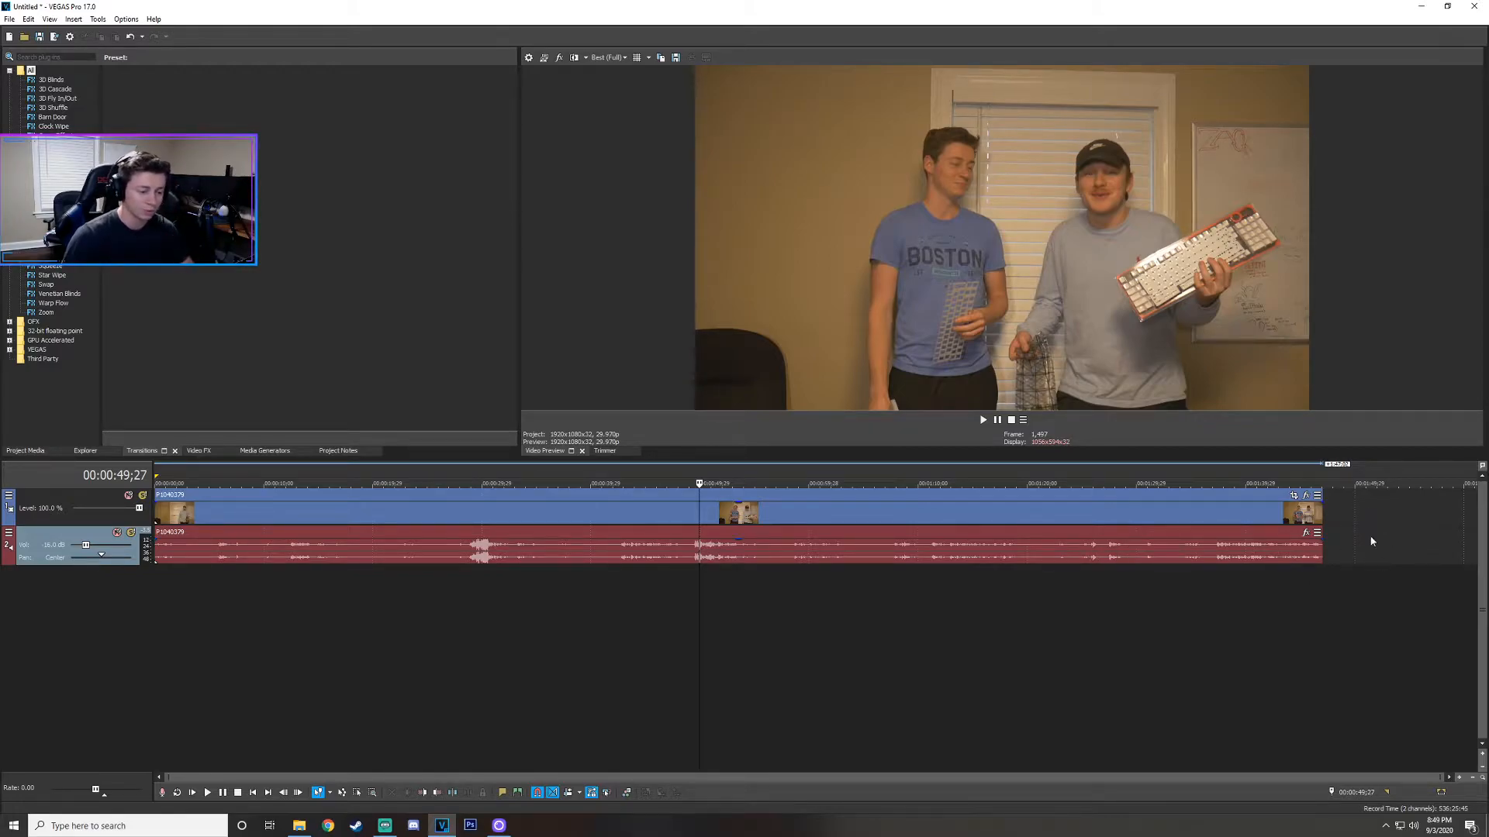
drag(1365, 512, 1370, 513)
click(1336, 546)
Play the footage from about 30 seconds and again from about 43 seconds to find where the wanted take begins.
drag(634, 574, 630, 575)
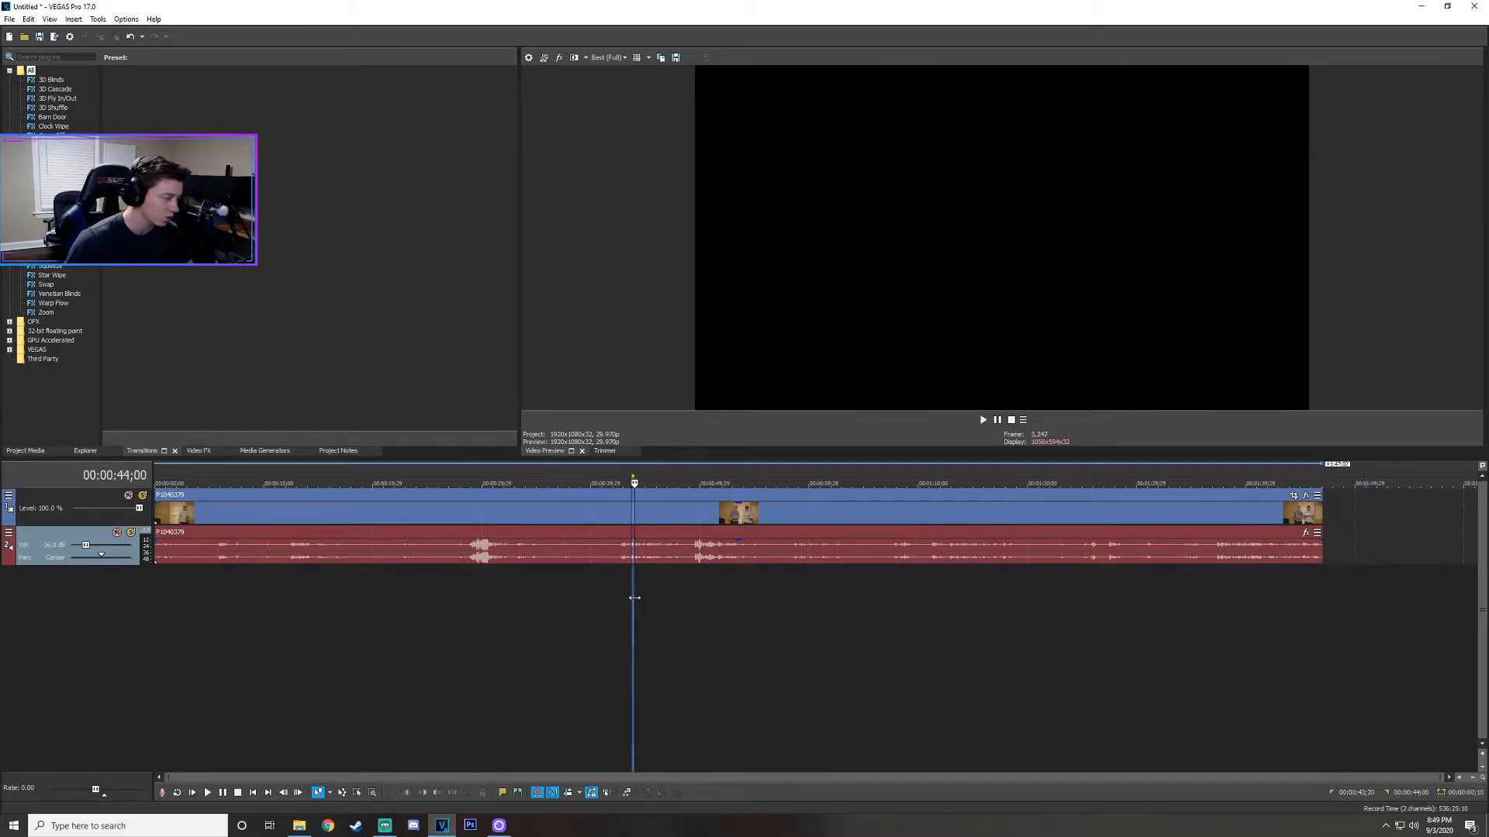
click(476, 593)
click(983, 421)
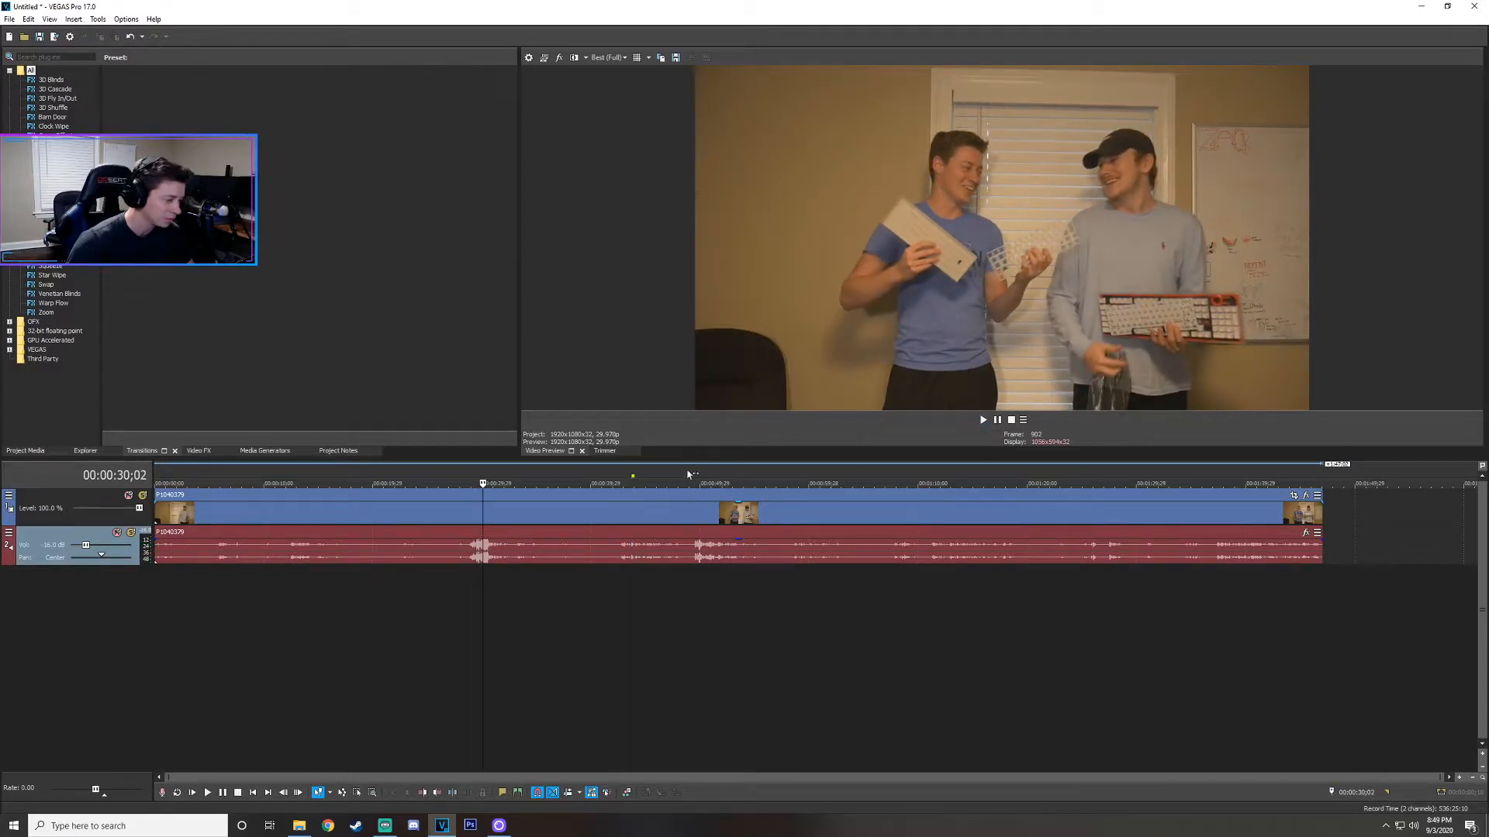
key(space)
click(627, 474)
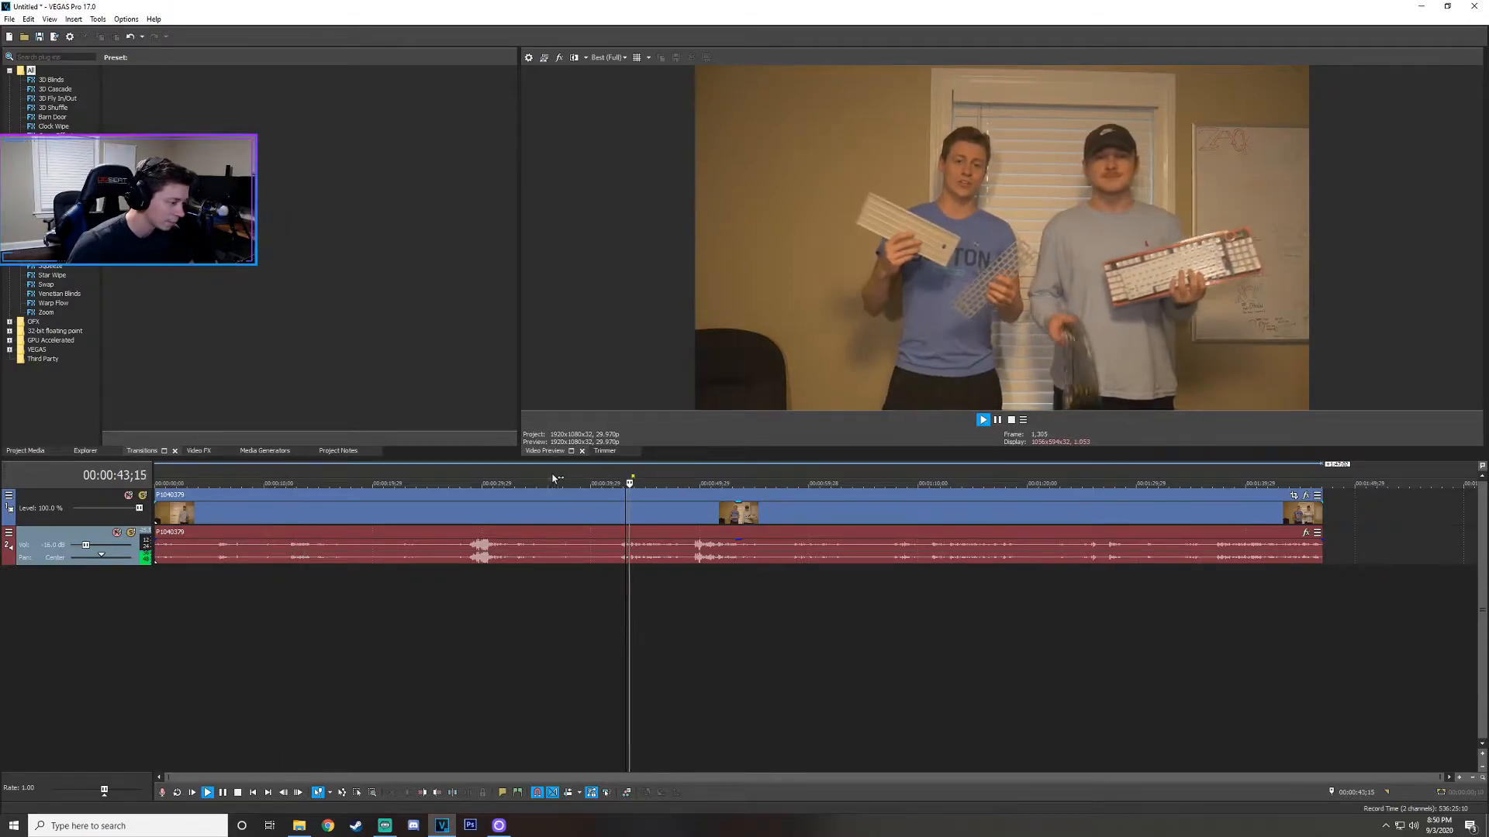
click(998, 419)
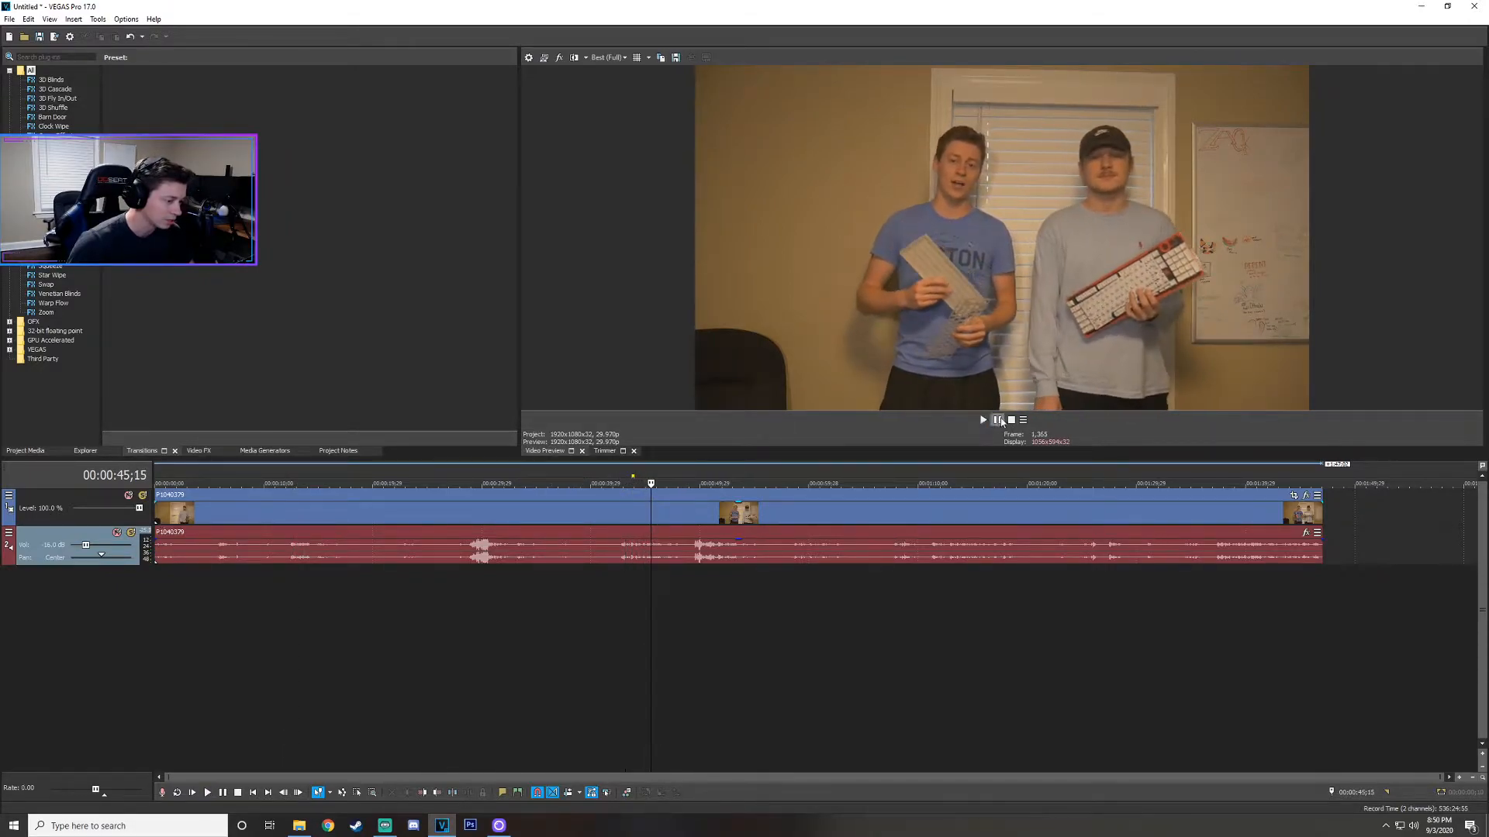
Split the clip at 00:00:42;17 and delete the part before the cut.
click(620, 577)
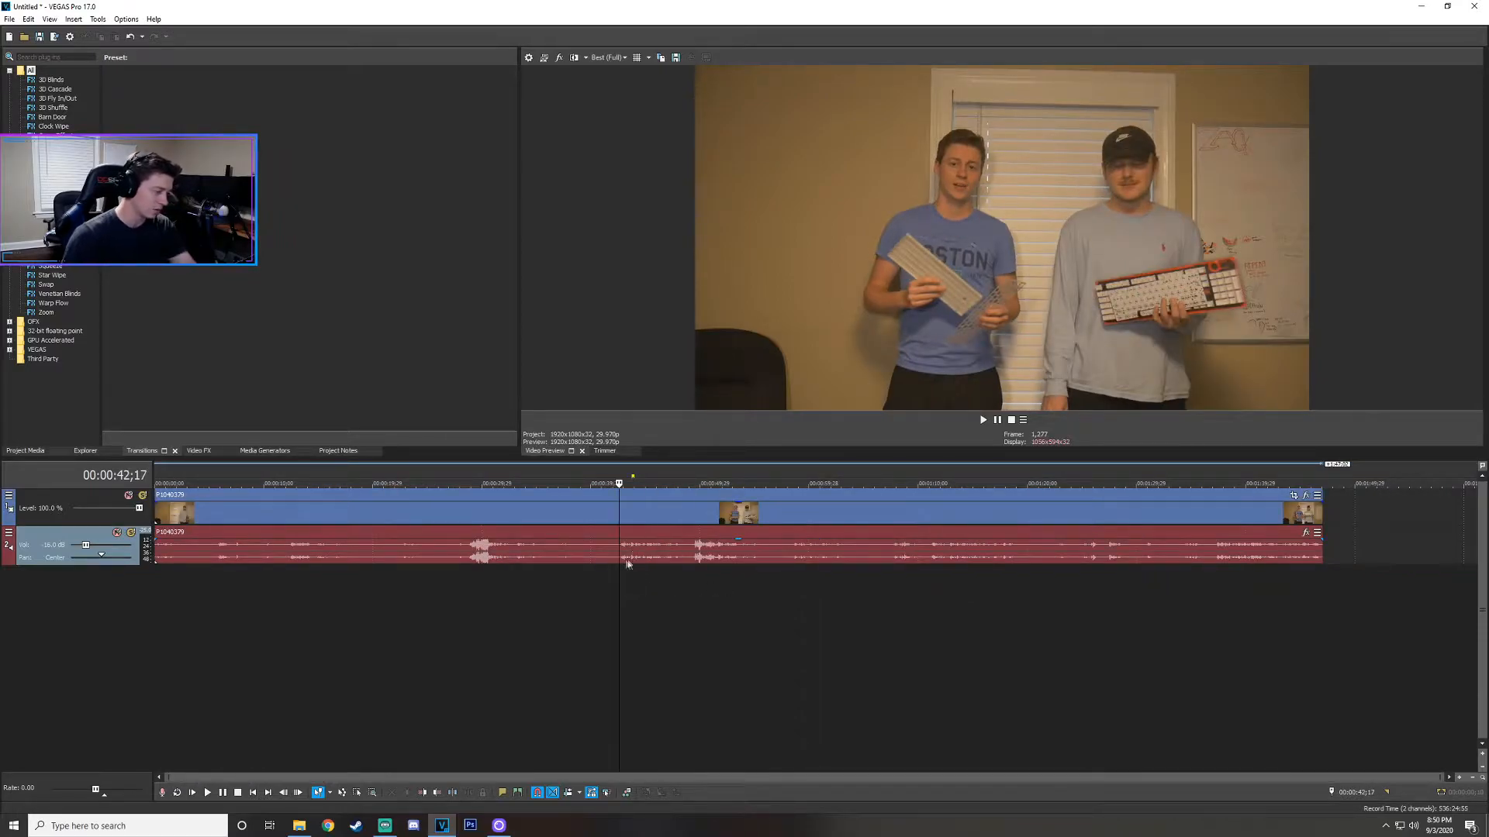
scroll(622, 536, up, 3)
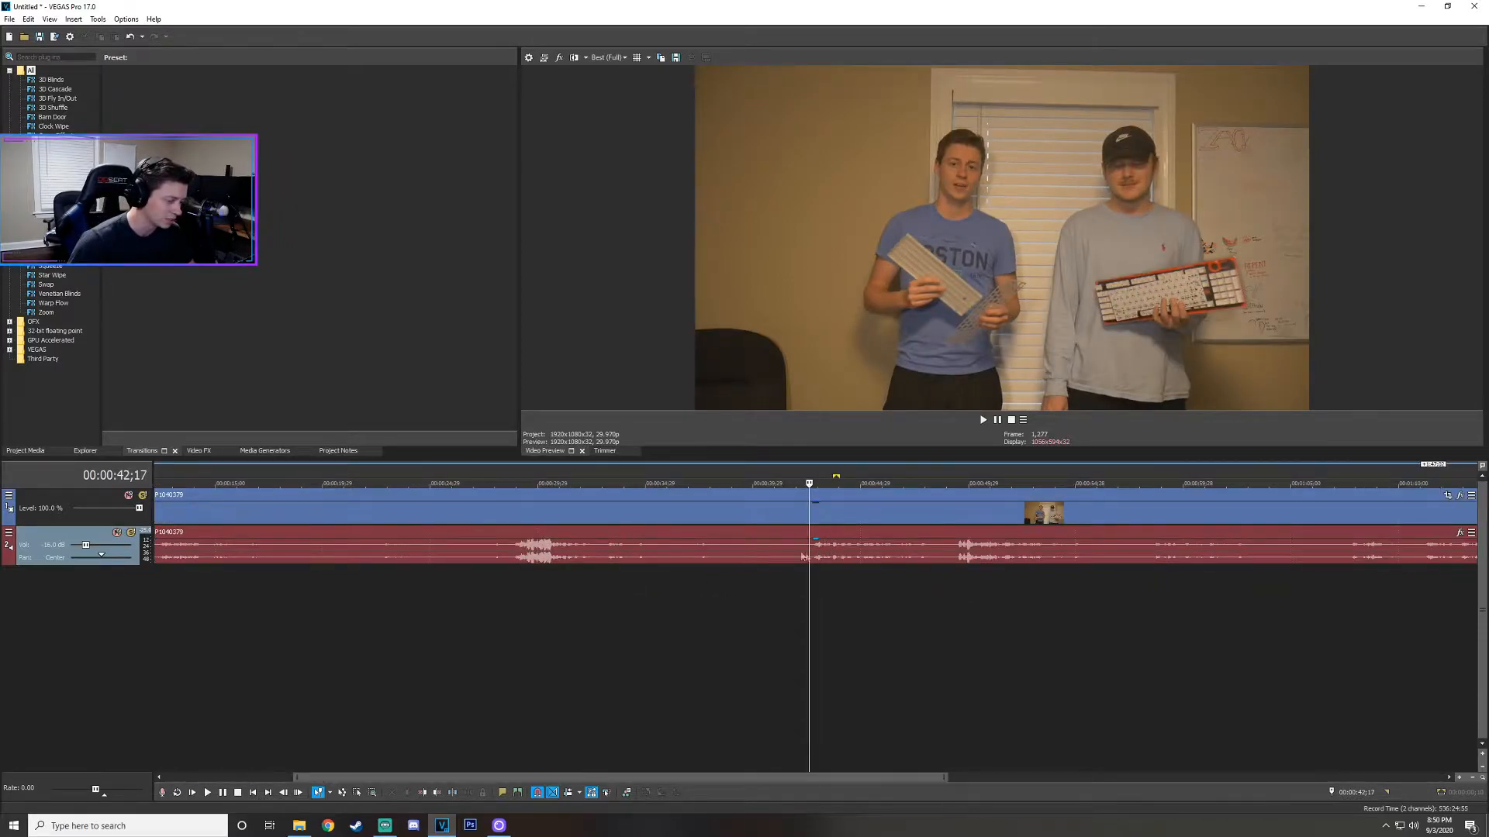
key(s)
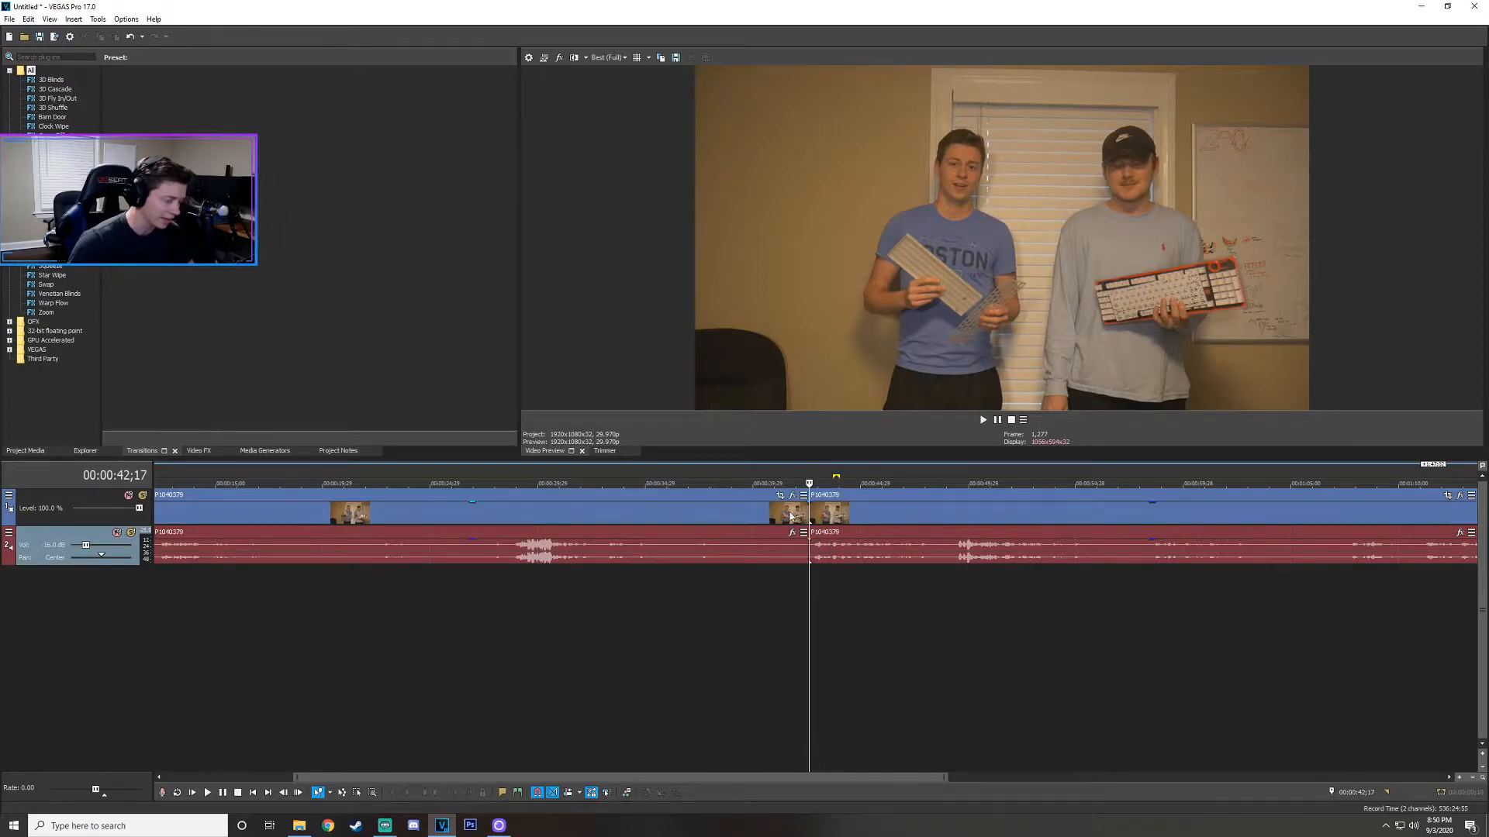
click(788, 515)
scroll(551, 521, down, 3)
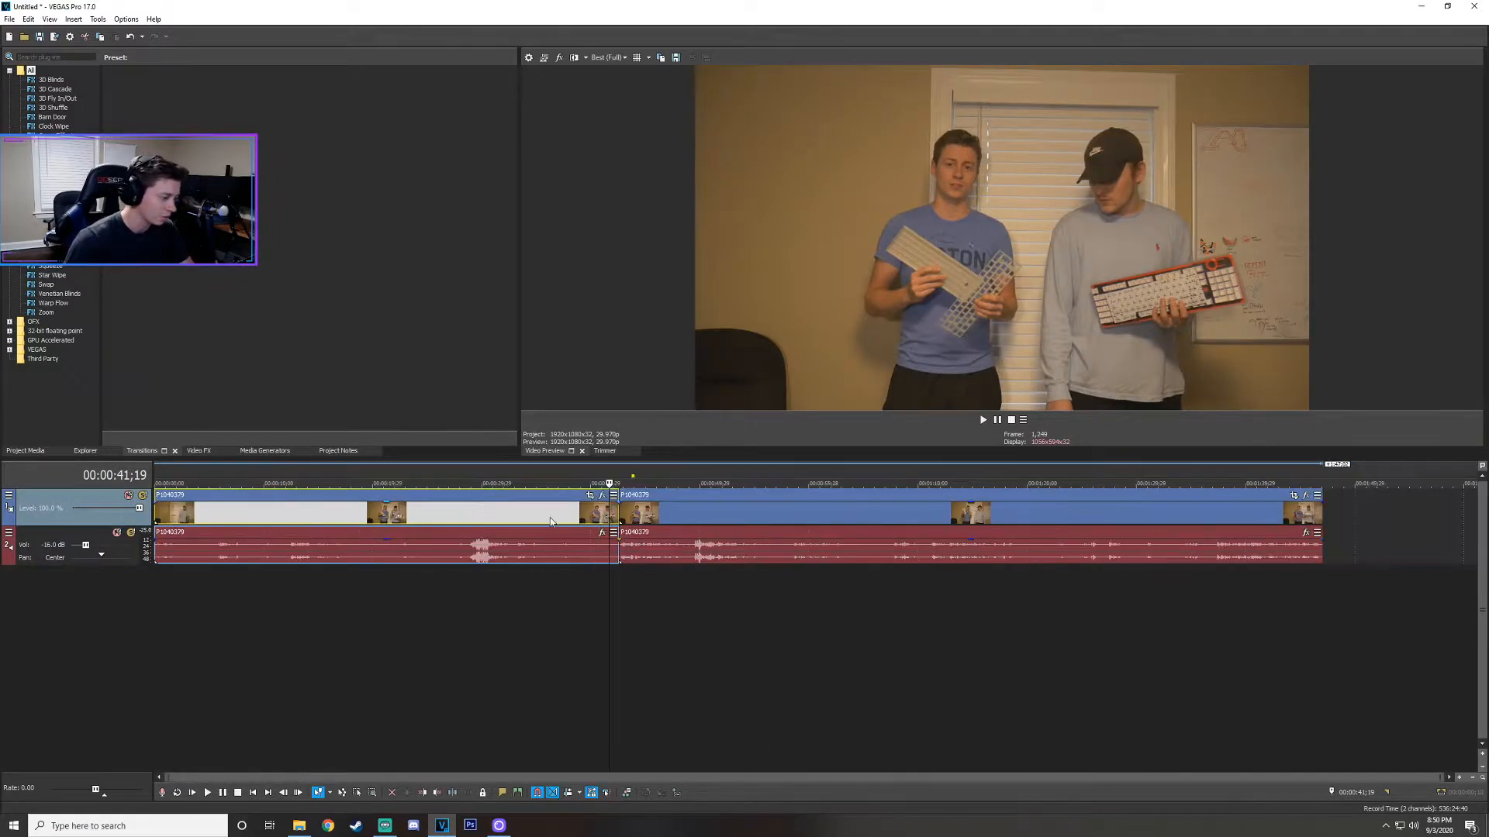
key(Delete)
Move the remaining clip to the start of the timeline and preview its opening.
drag(674, 493, 211, 494)
click(164, 476)
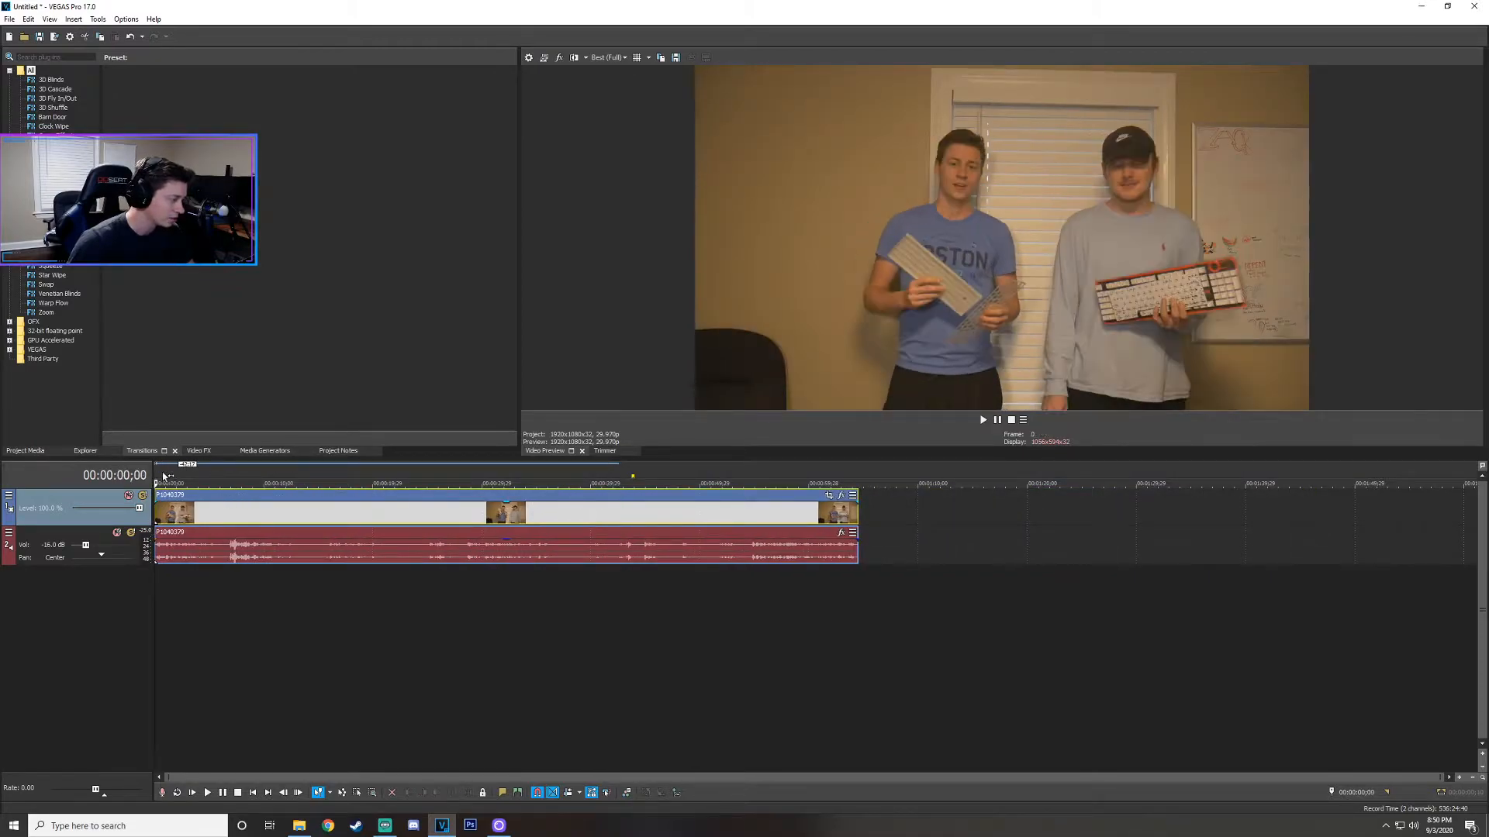
click(981, 420)
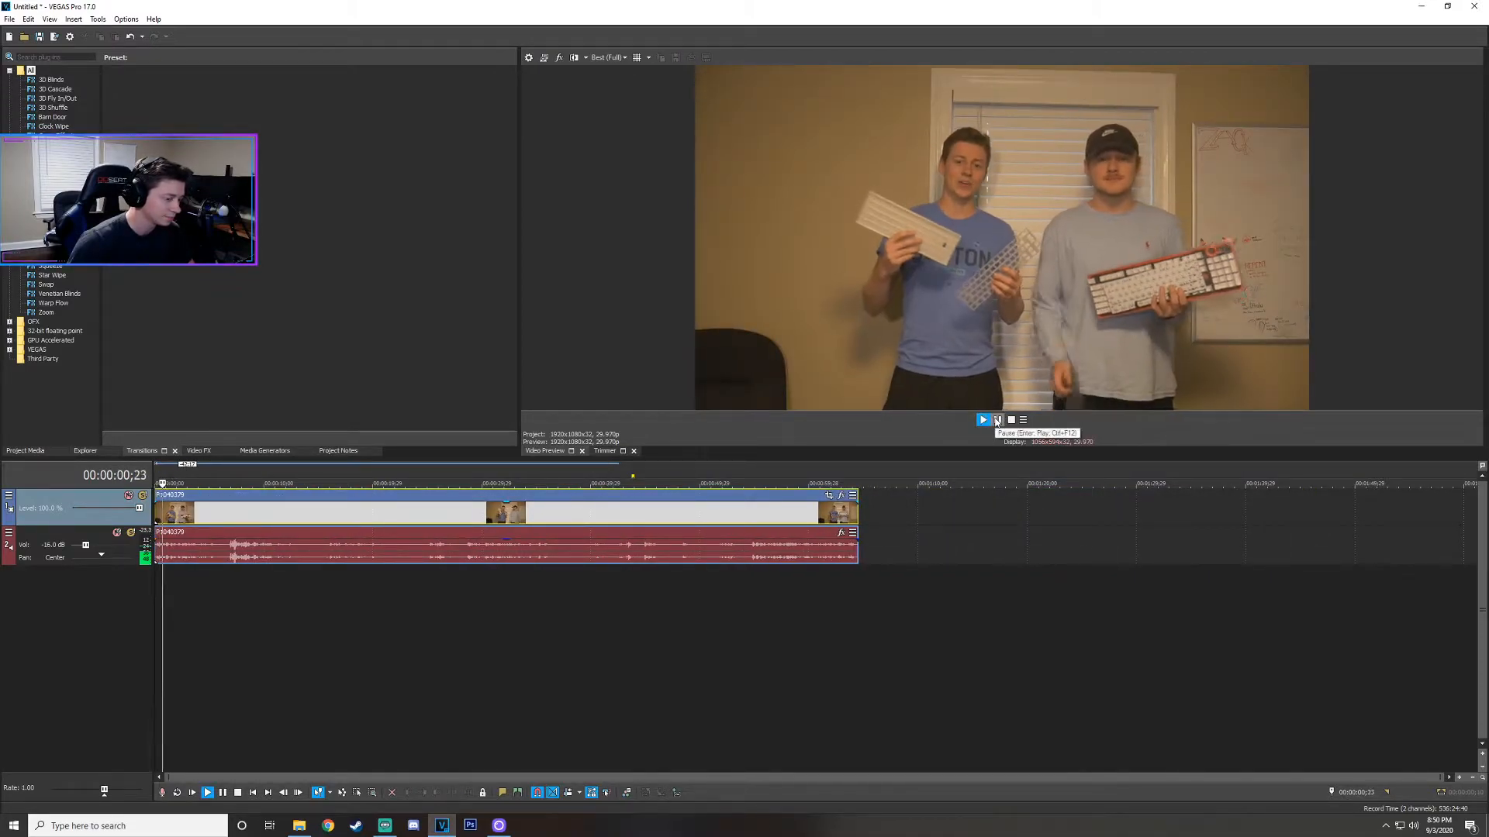
click(998, 419)
Add a short fade-in to the start of the clip's video and audio, and play it from the beginning.
scroll(165, 503, up, 5)
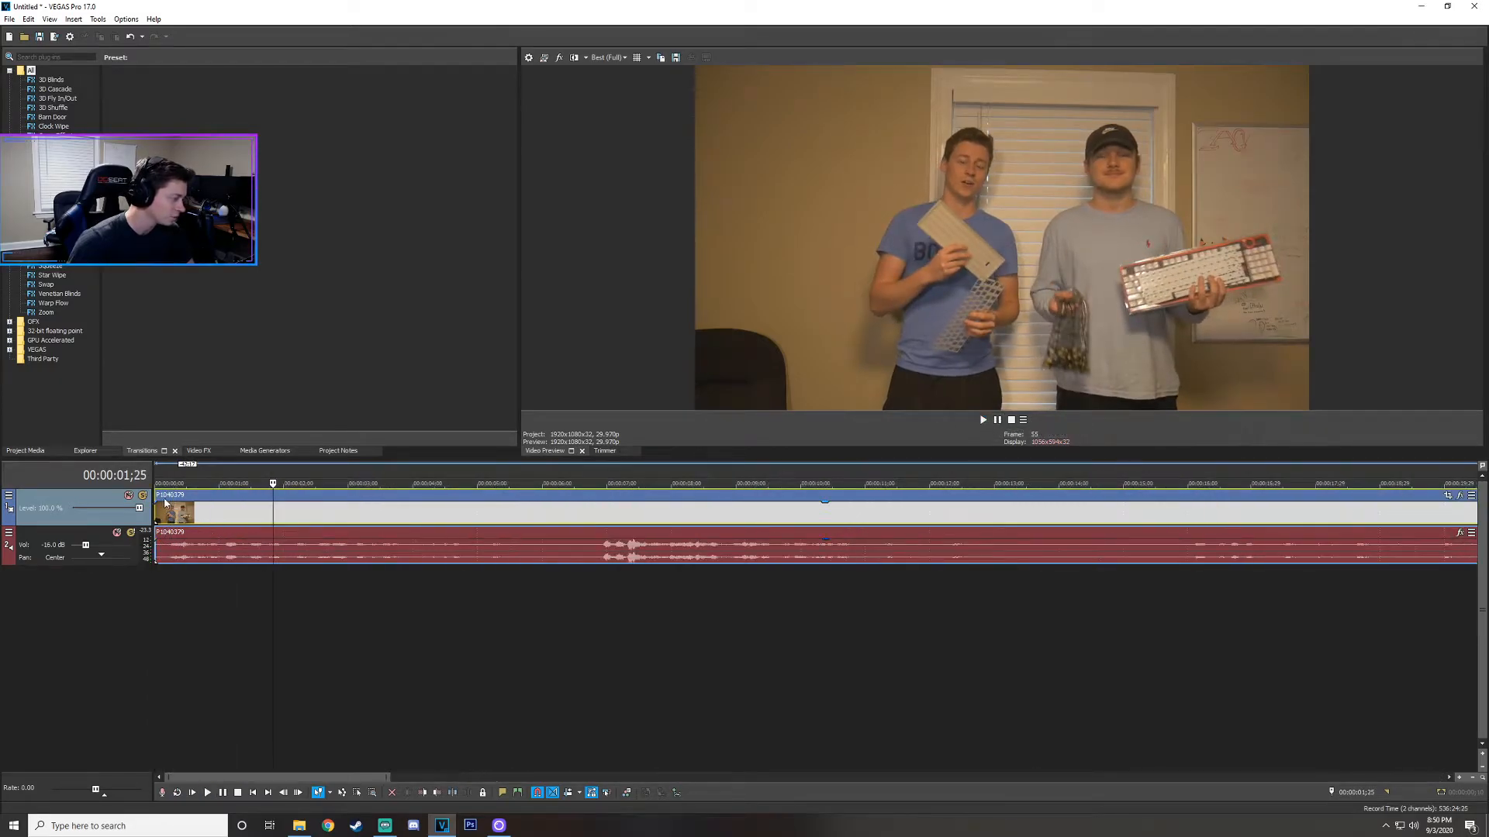
drag(152, 503, 197, 535)
click(157, 476)
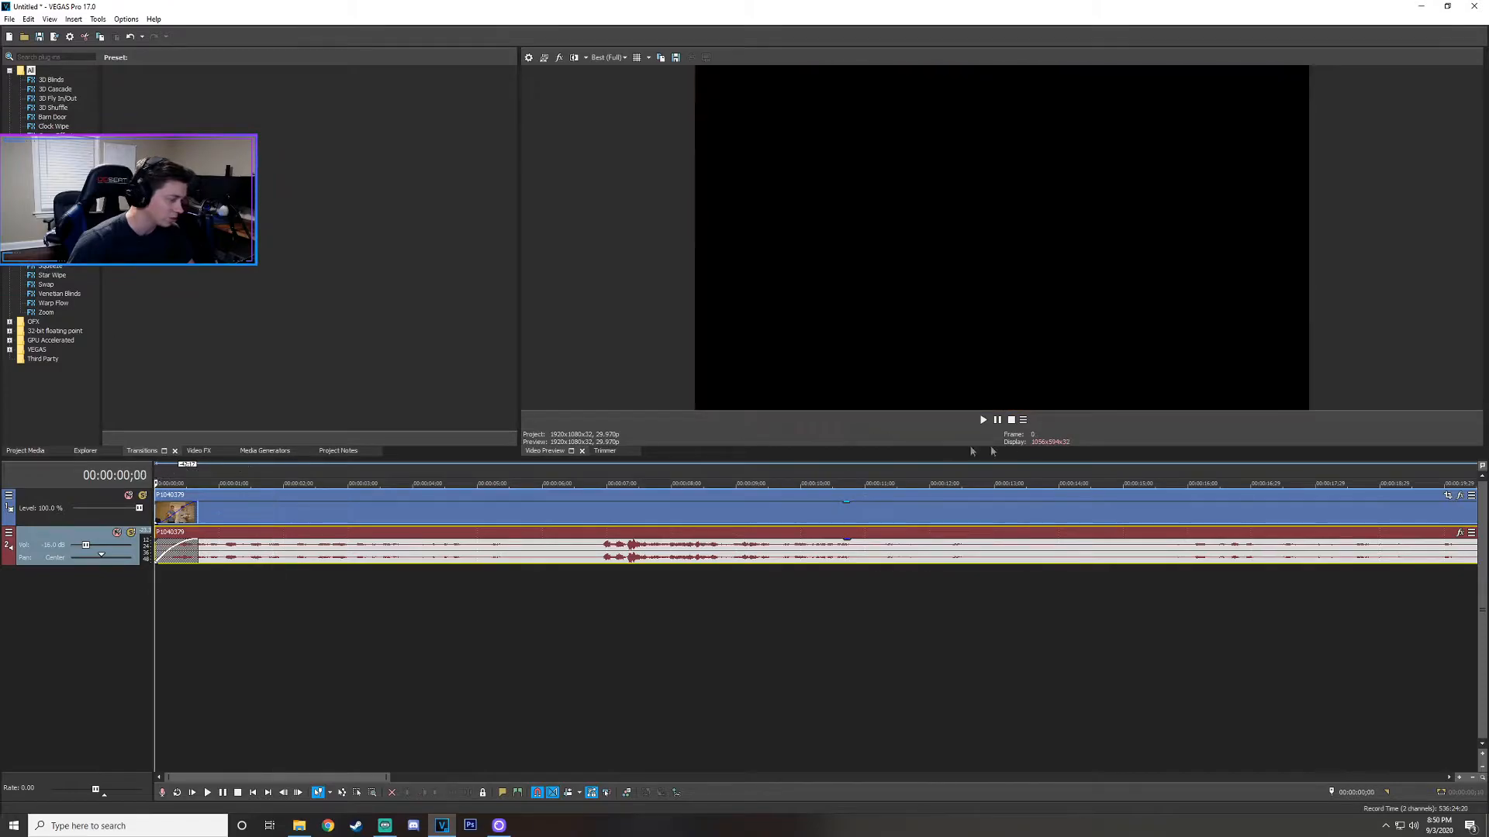
click(983, 421)
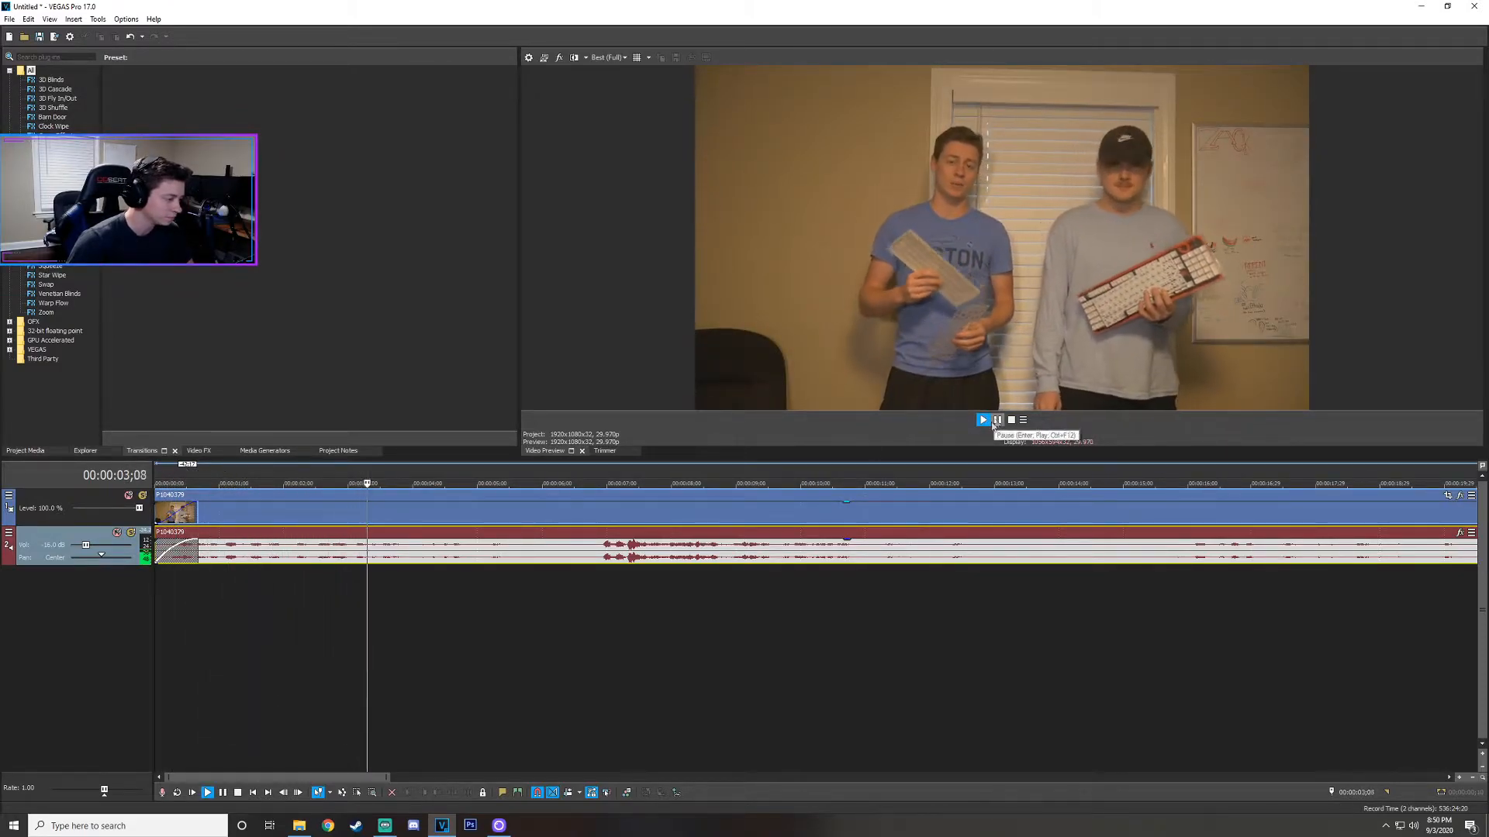
Stop the preview and split the clip at 00:00:05;21.
scroll(398, 534, down, 2)
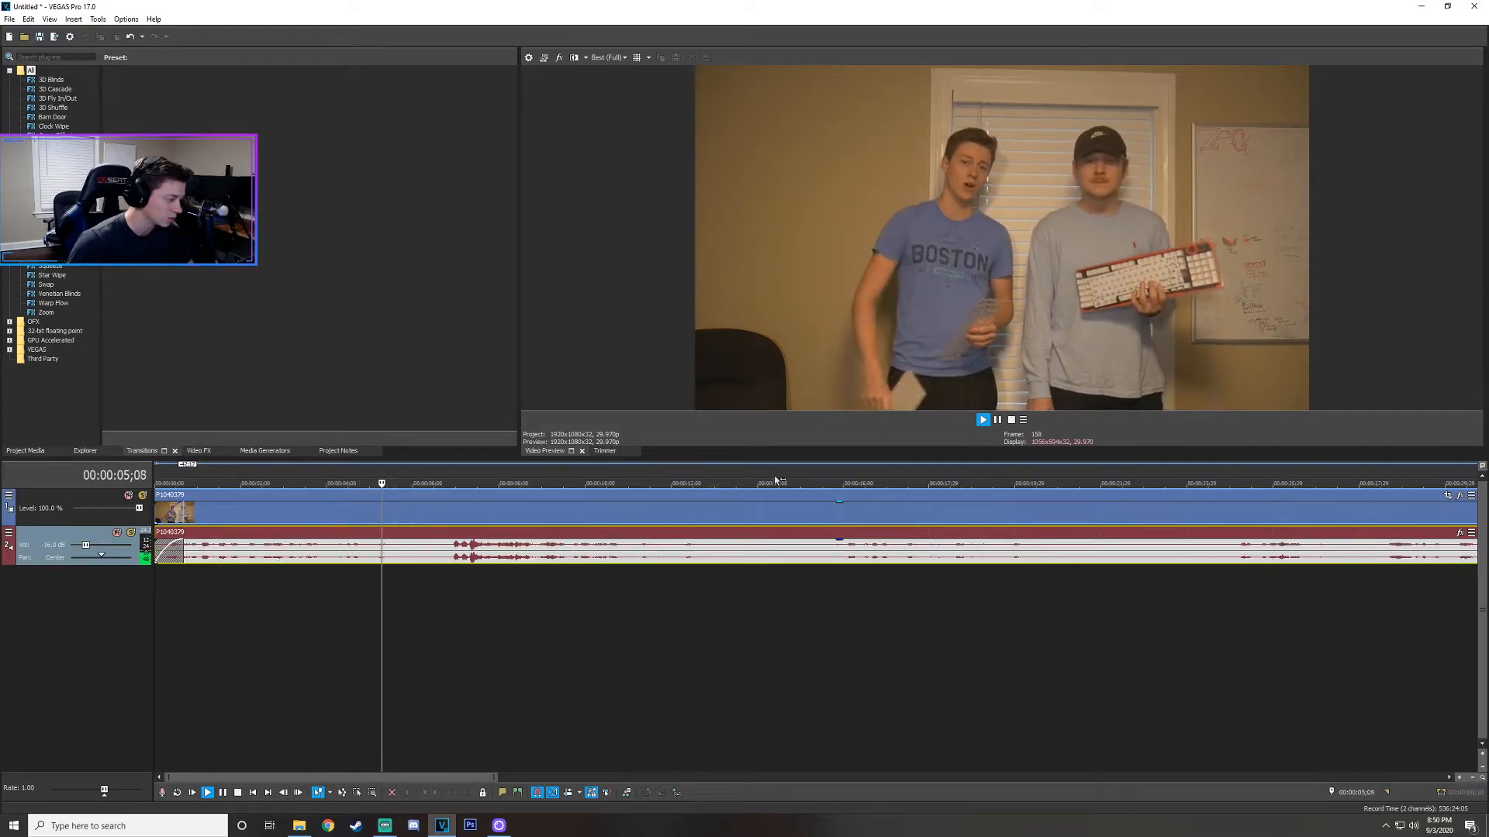
click(997, 421)
click(400, 513)
key(s)
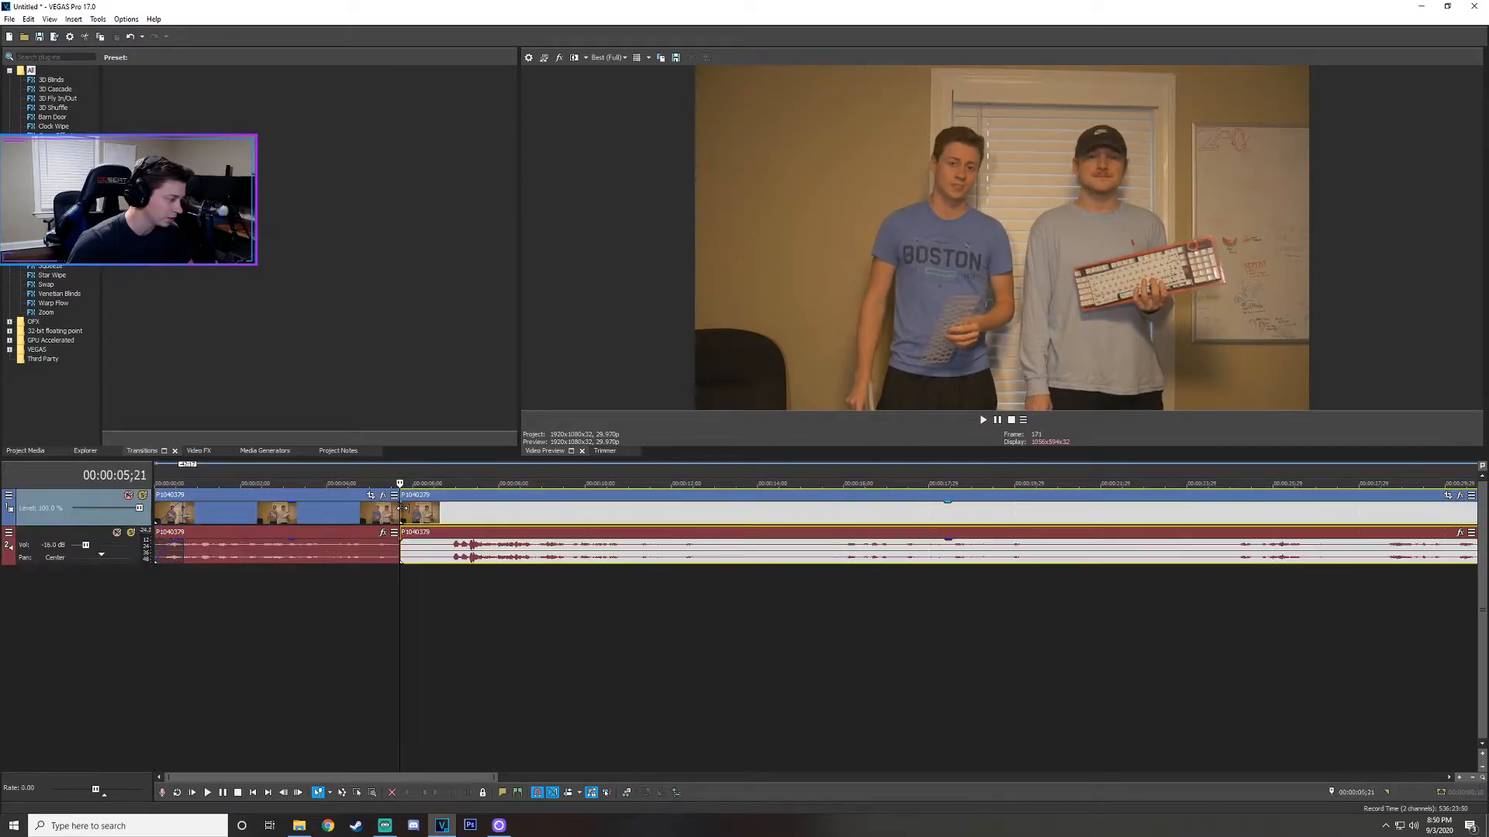
Trim footage off the start of the second clip, move it directly against the first clip and preview the cut.
drag(403, 509, 885, 499)
scroll(885, 498, down, 3)
drag(440, 512, 300, 498)
click(236, 482)
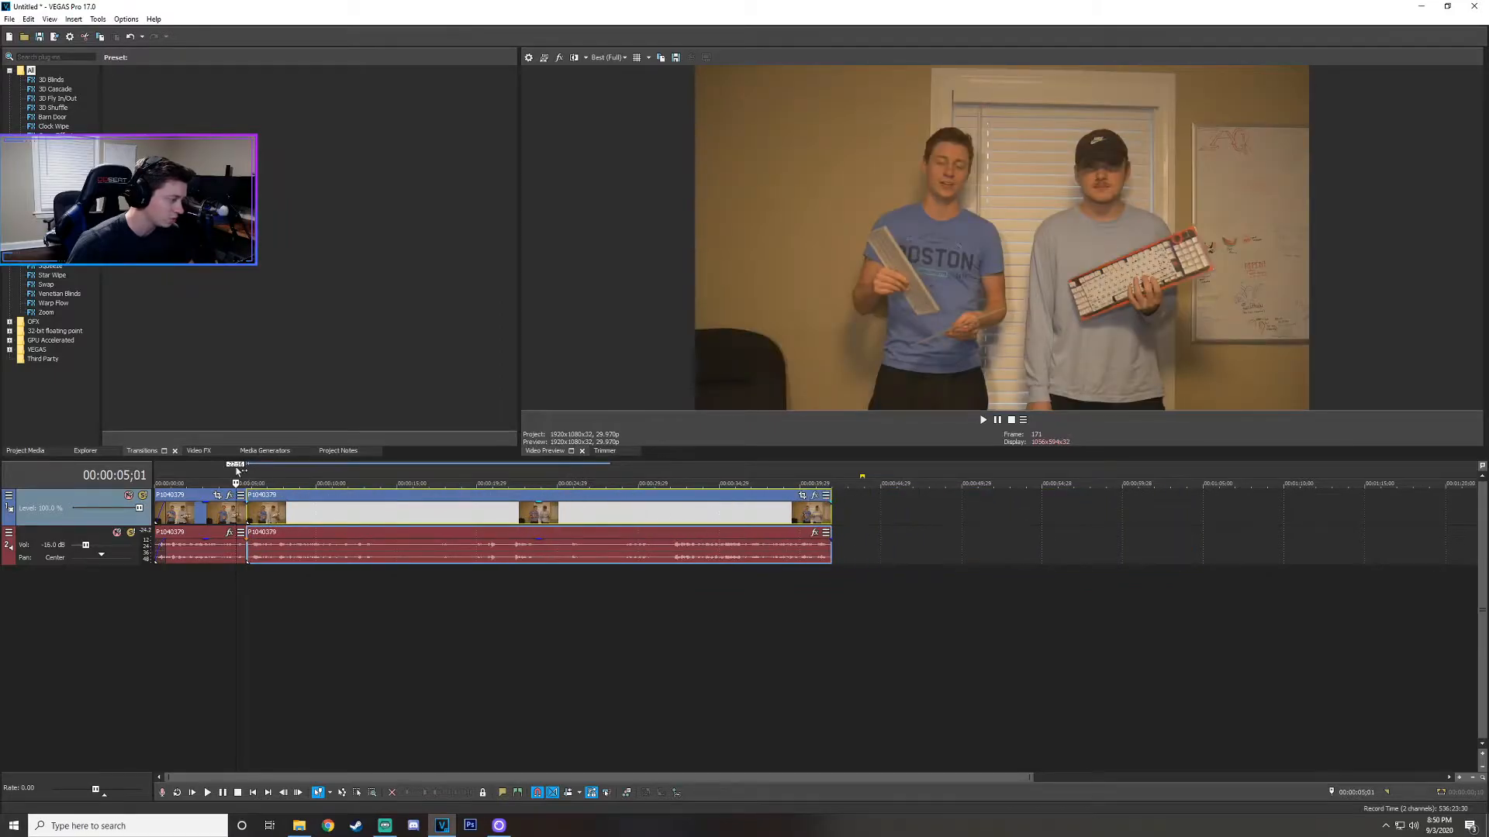
click(996, 421)
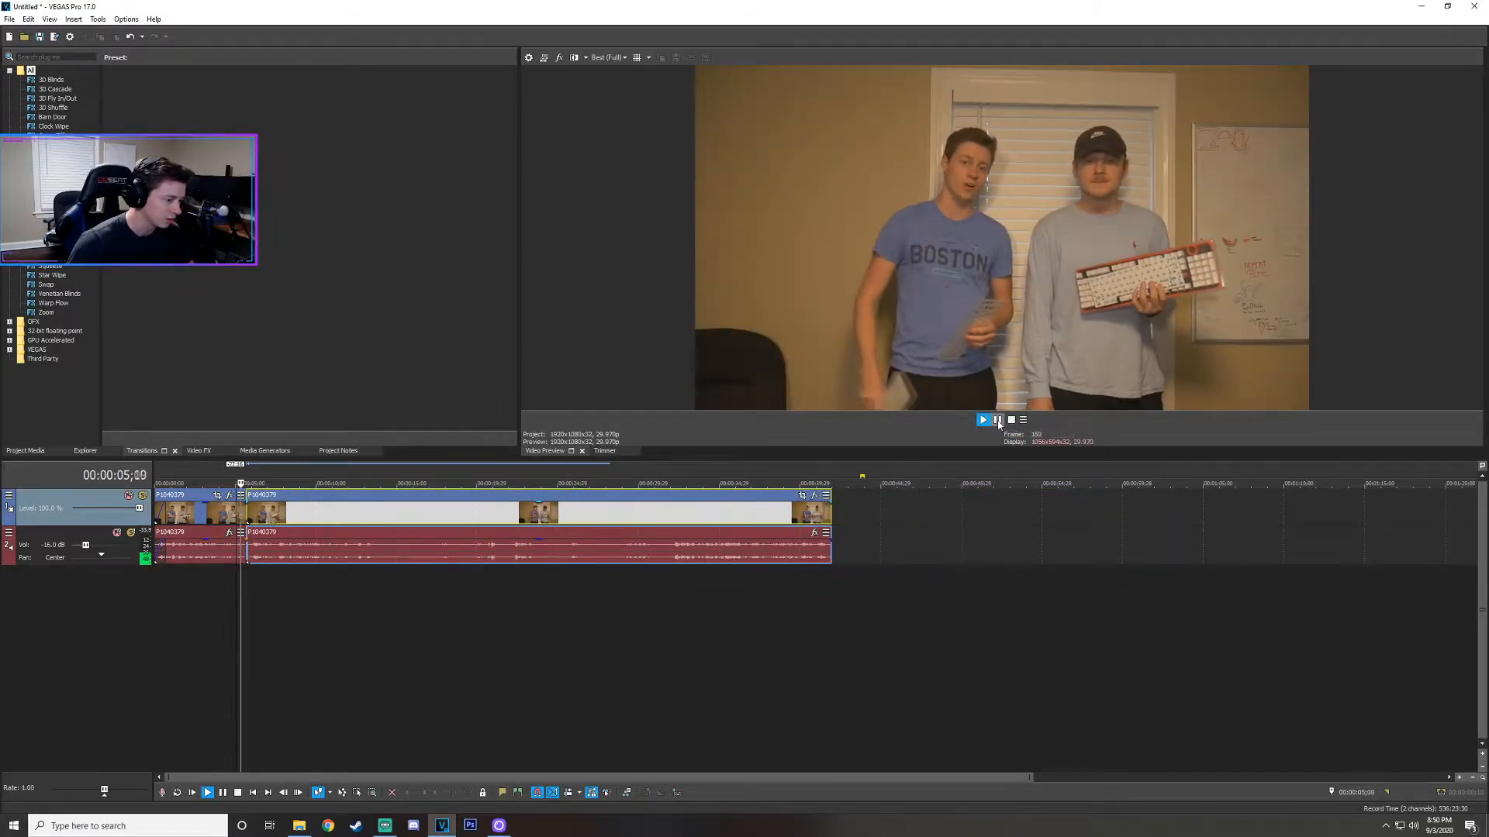
click(998, 421)
Overlap the second clip onto the end of the first for a 10-frame crossfade and preview the transition.
scroll(662, 521, up, 5)
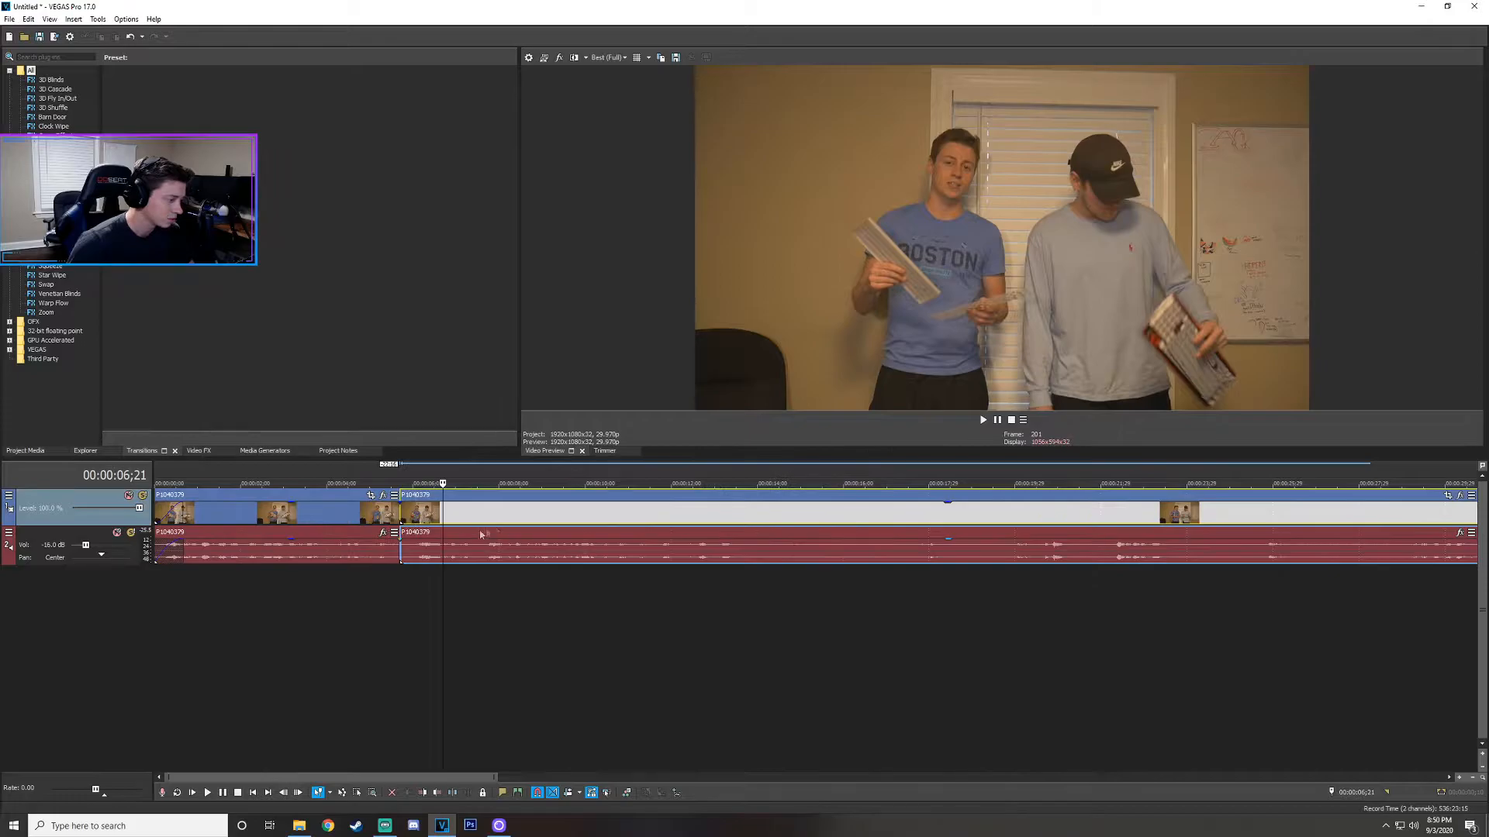
drag(681, 518, 661, 515)
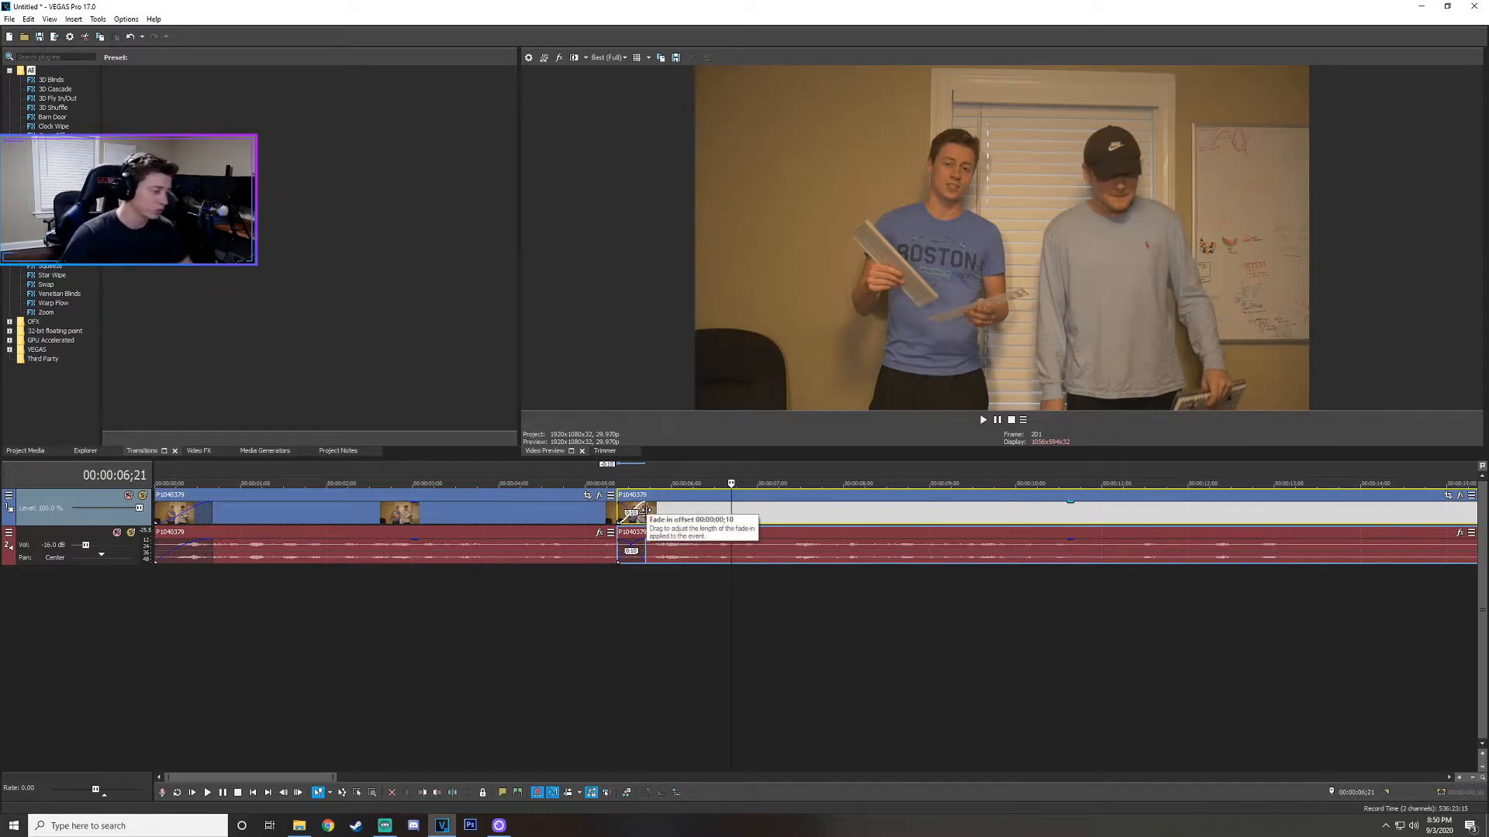
click(607, 476)
click(982, 420)
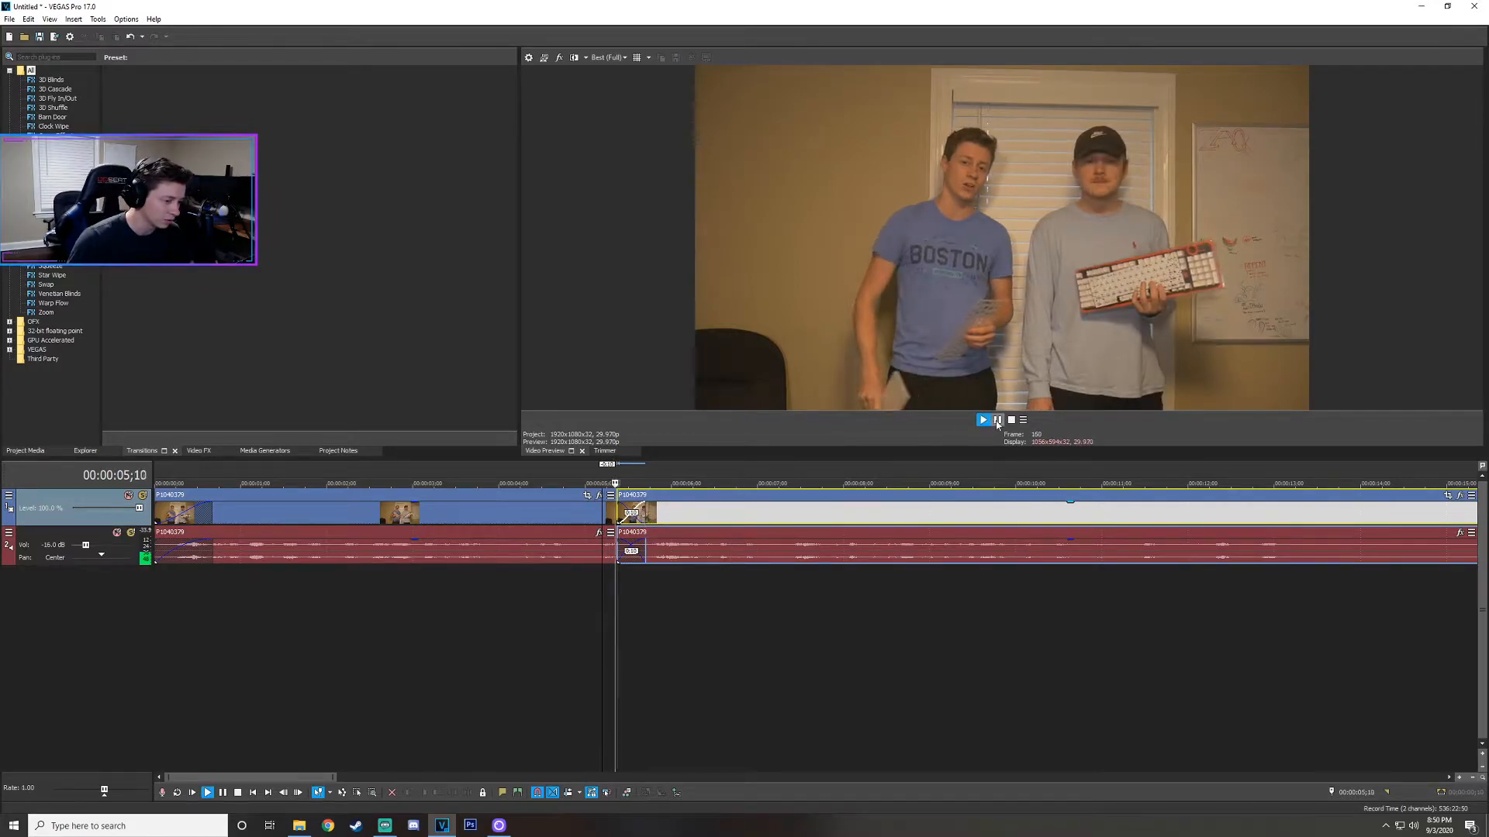
click(998, 420)
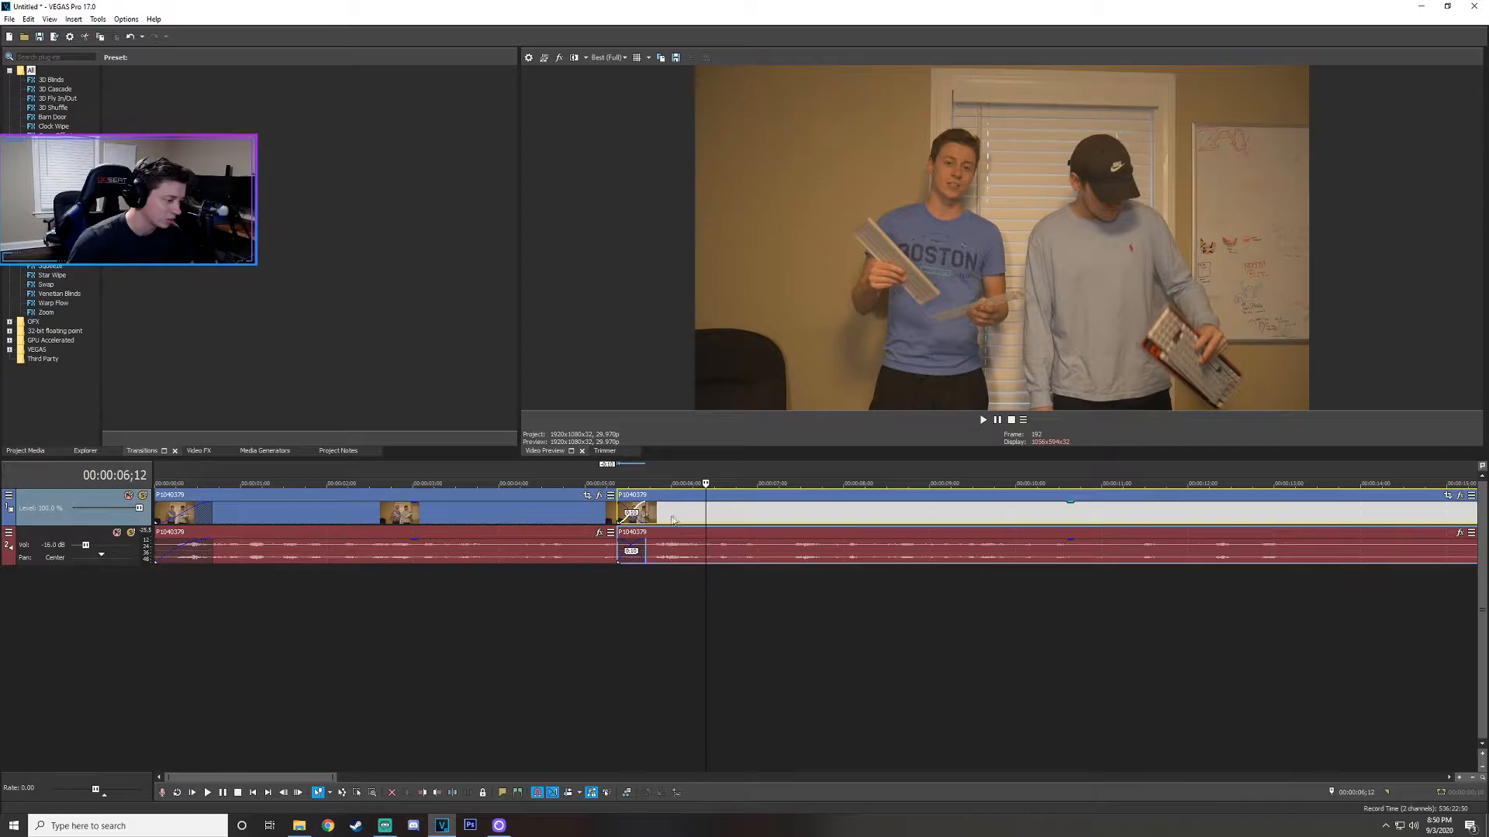
Overlap the second clip much further onto the first for a long crossfade and preview the transition.
drag(671, 520, 514, 516)
click(476, 476)
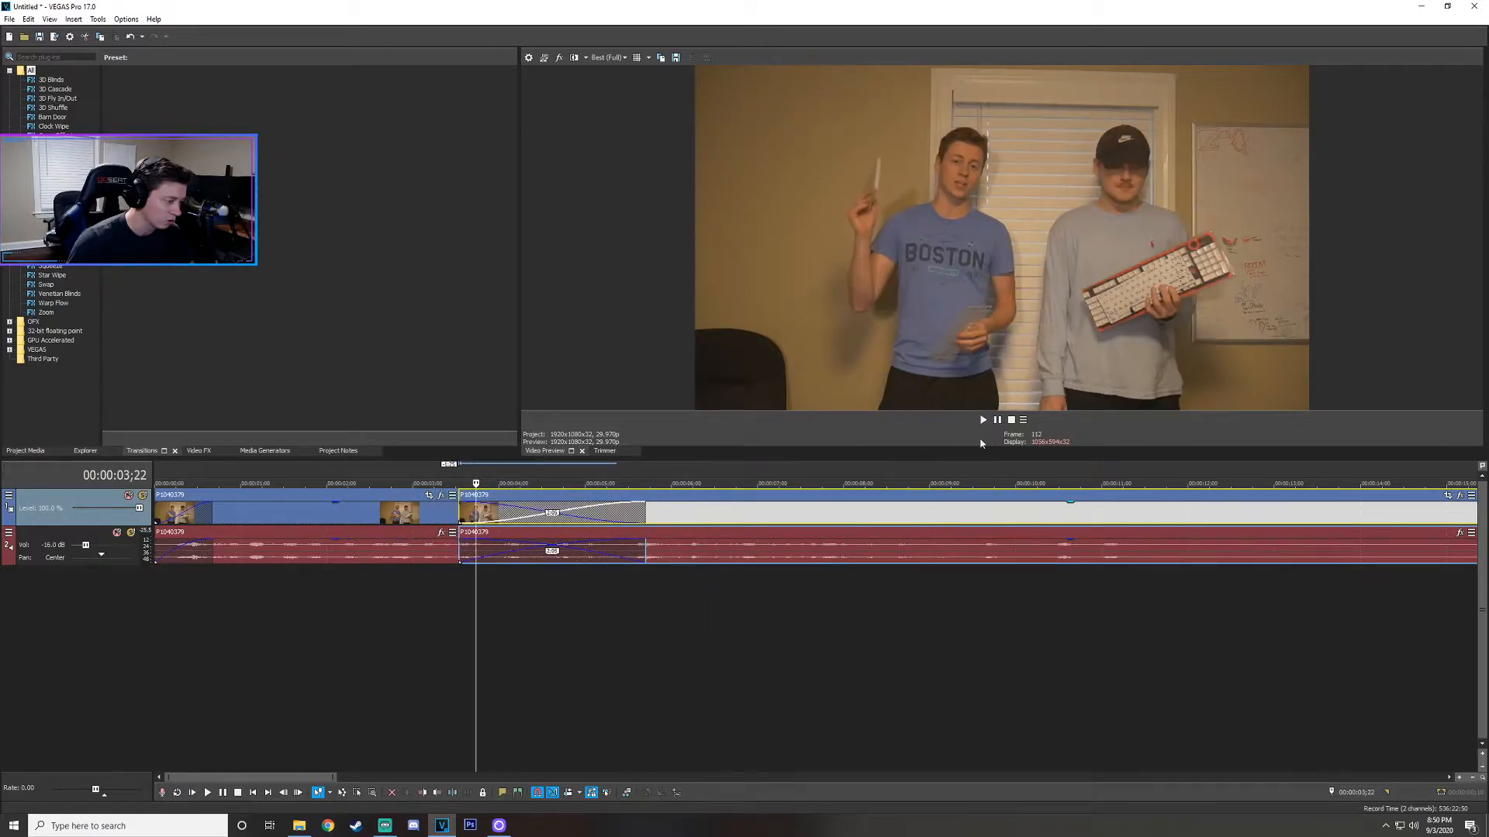
click(983, 420)
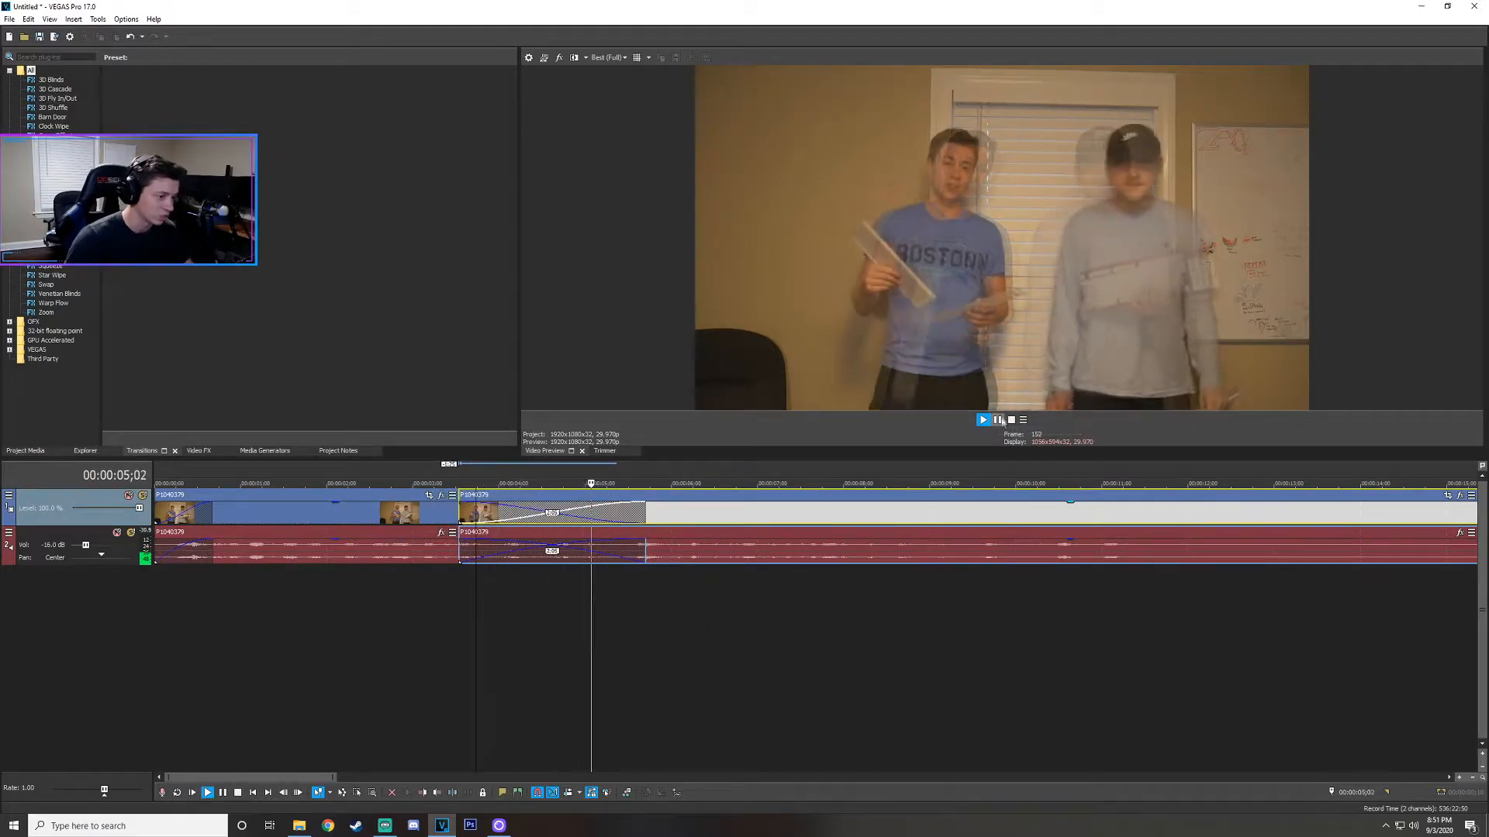
click(998, 419)
Move the second clip back to the right until it sits directly against the first clip, previewing the shorter crossfade on the way.
drag(741, 500, 834, 514)
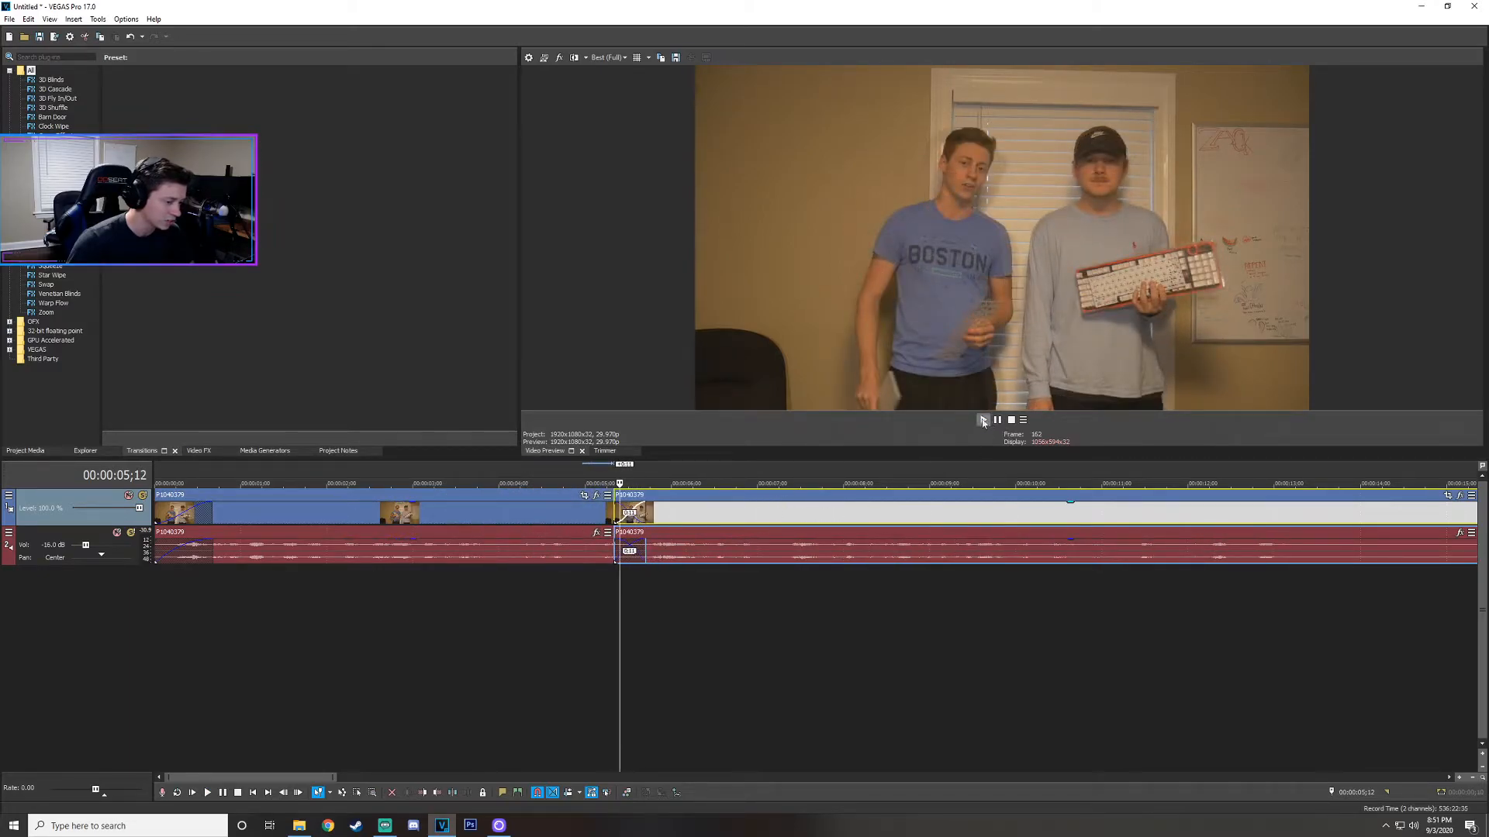
click(984, 422)
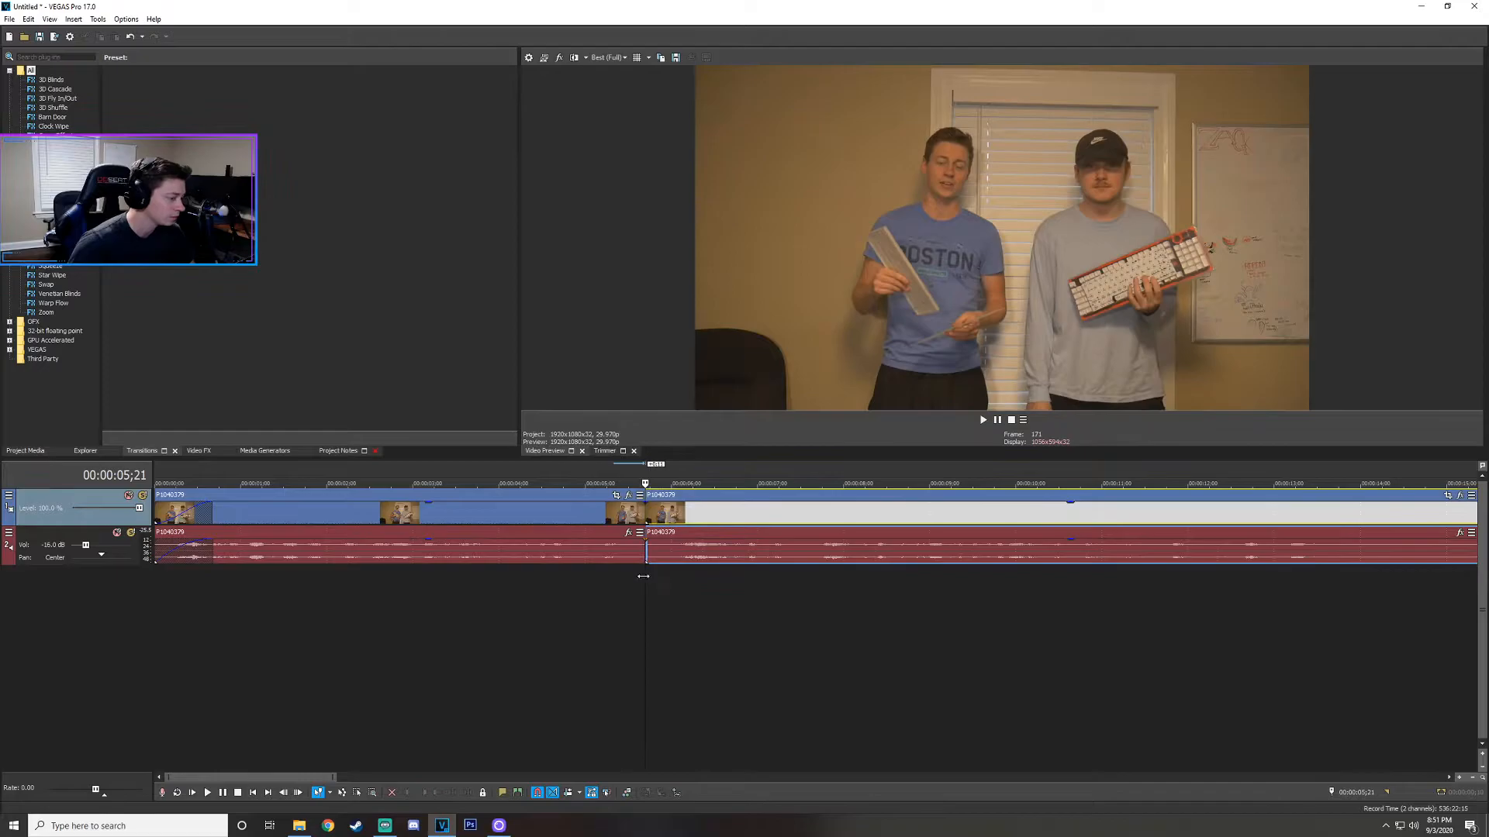
click(647, 579)
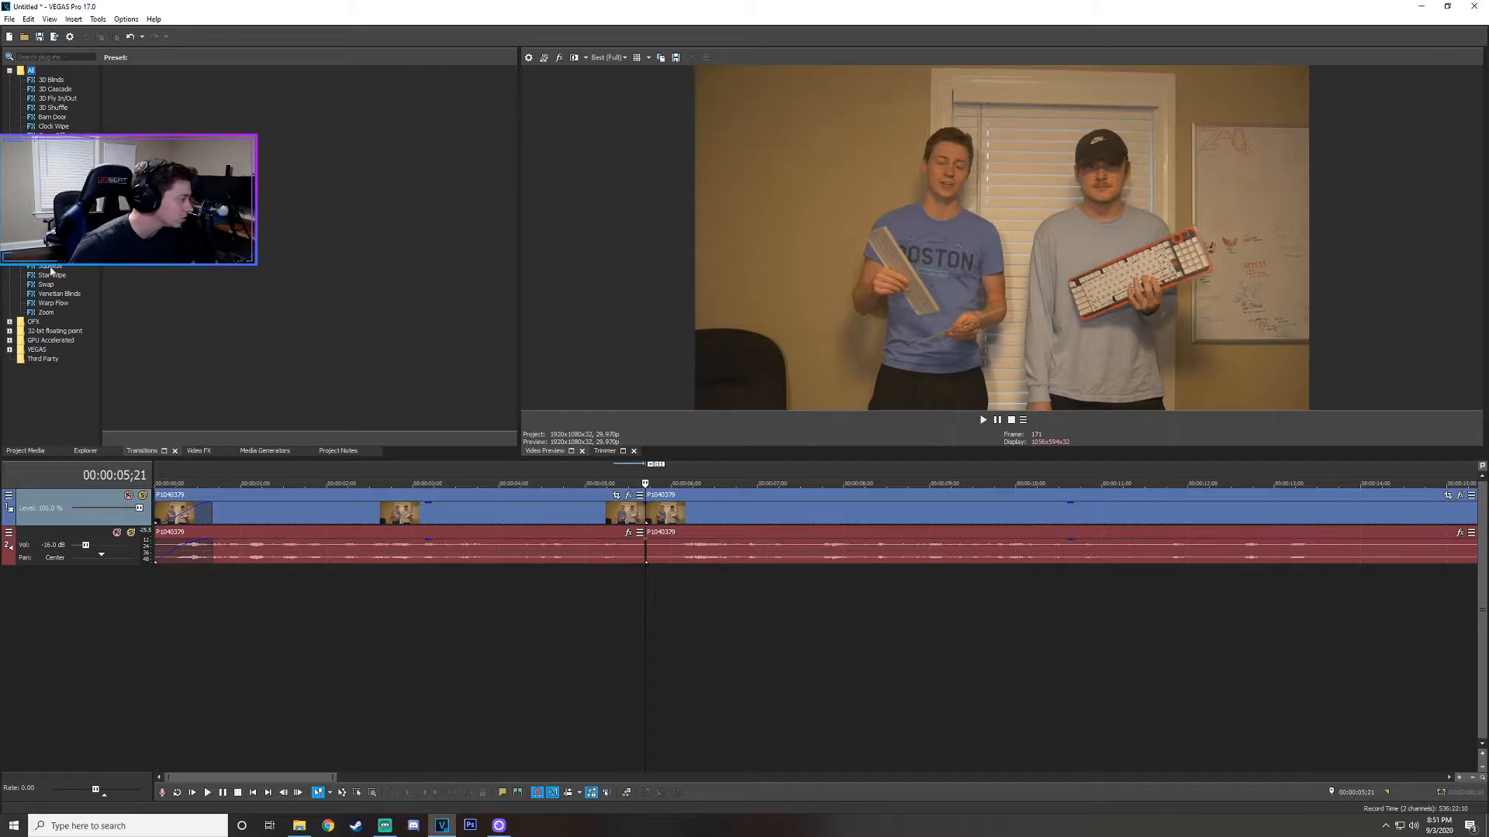
Apply the Portals transition with the Mondrian preset at the cut between the two video clips and preview it.
click(48, 223)
drag(137, 91, 645, 515)
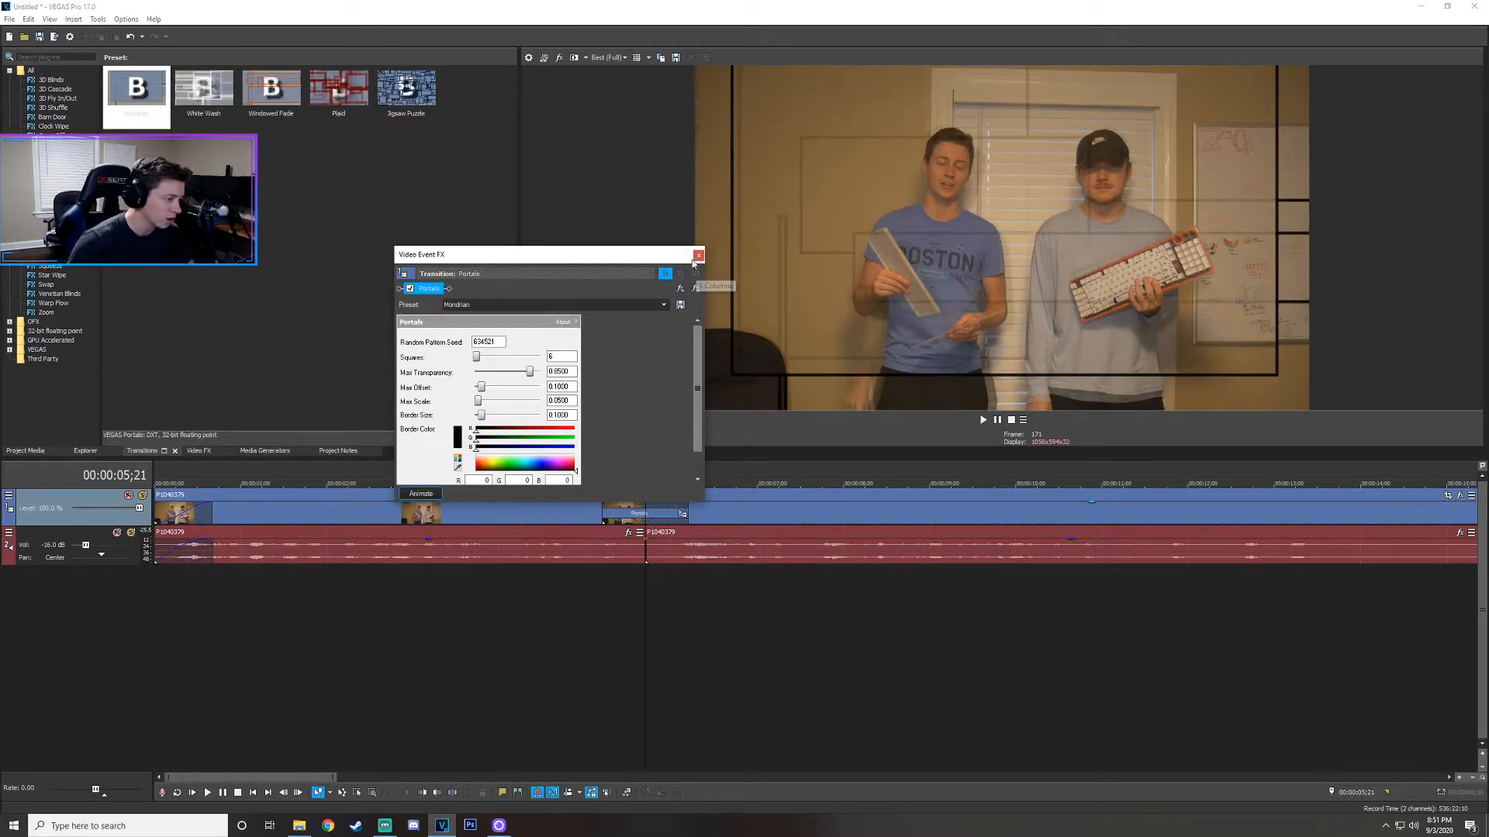
click(699, 252)
click(598, 468)
click(982, 419)
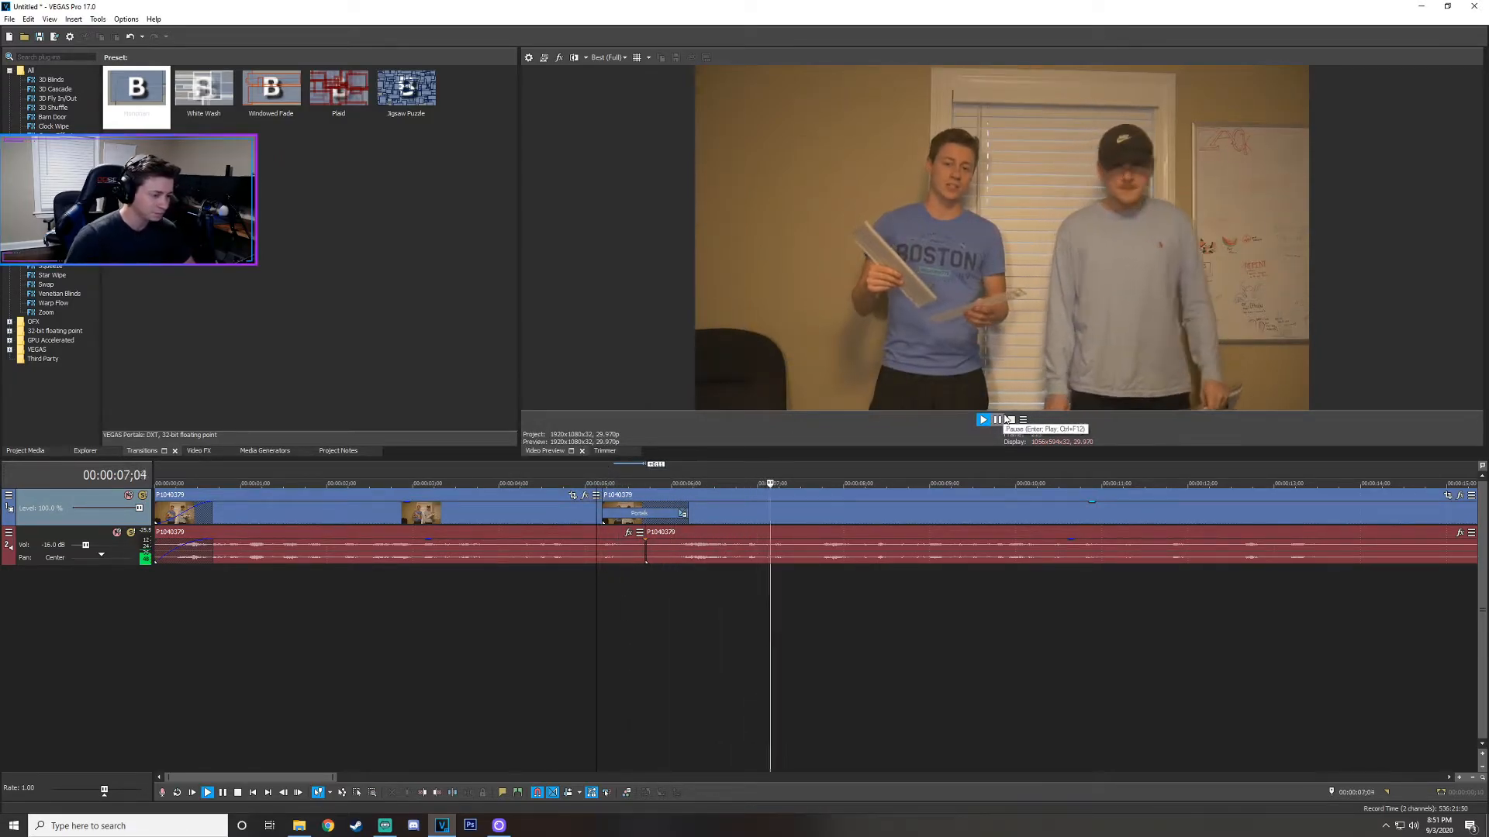
click(998, 420)
Set the preview quality to Draft (Quarter) and play a moment of the footage.
click(606, 61)
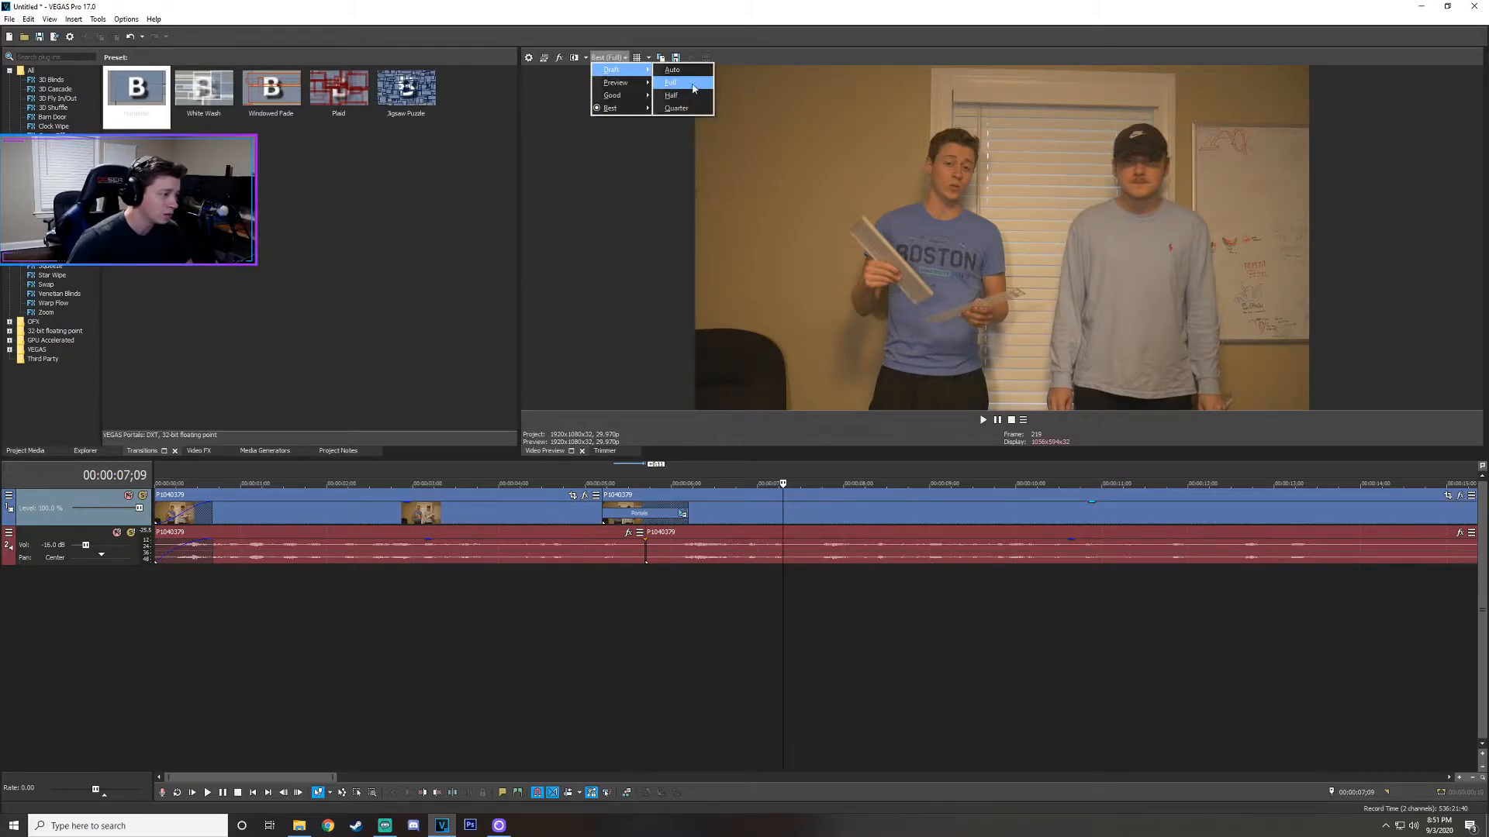
click(671, 108)
click(983, 420)
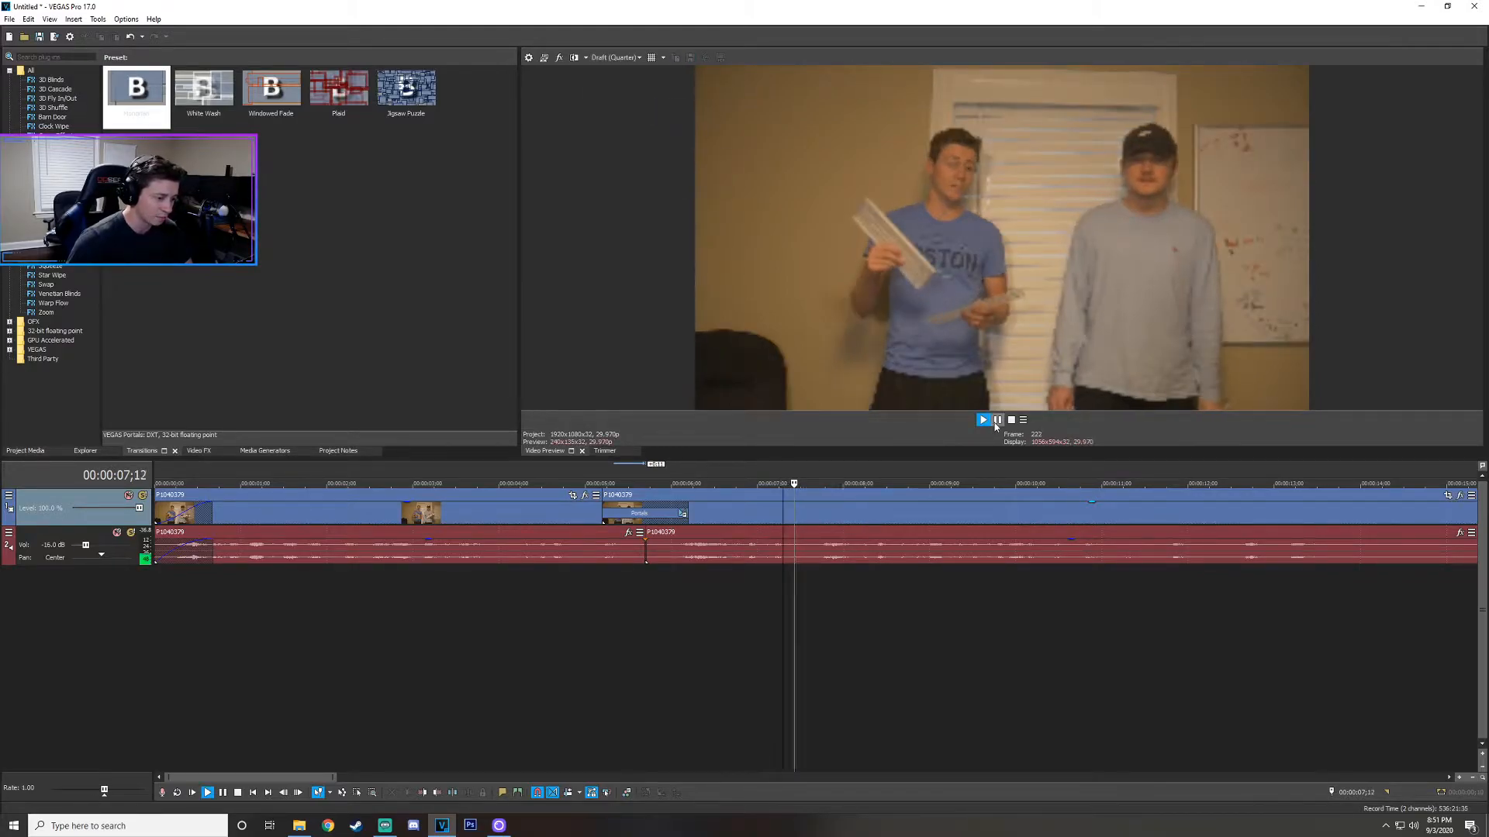
click(997, 420)
Set the preview quality to Best (Auto) and check it on a frame after the transition.
click(620, 58)
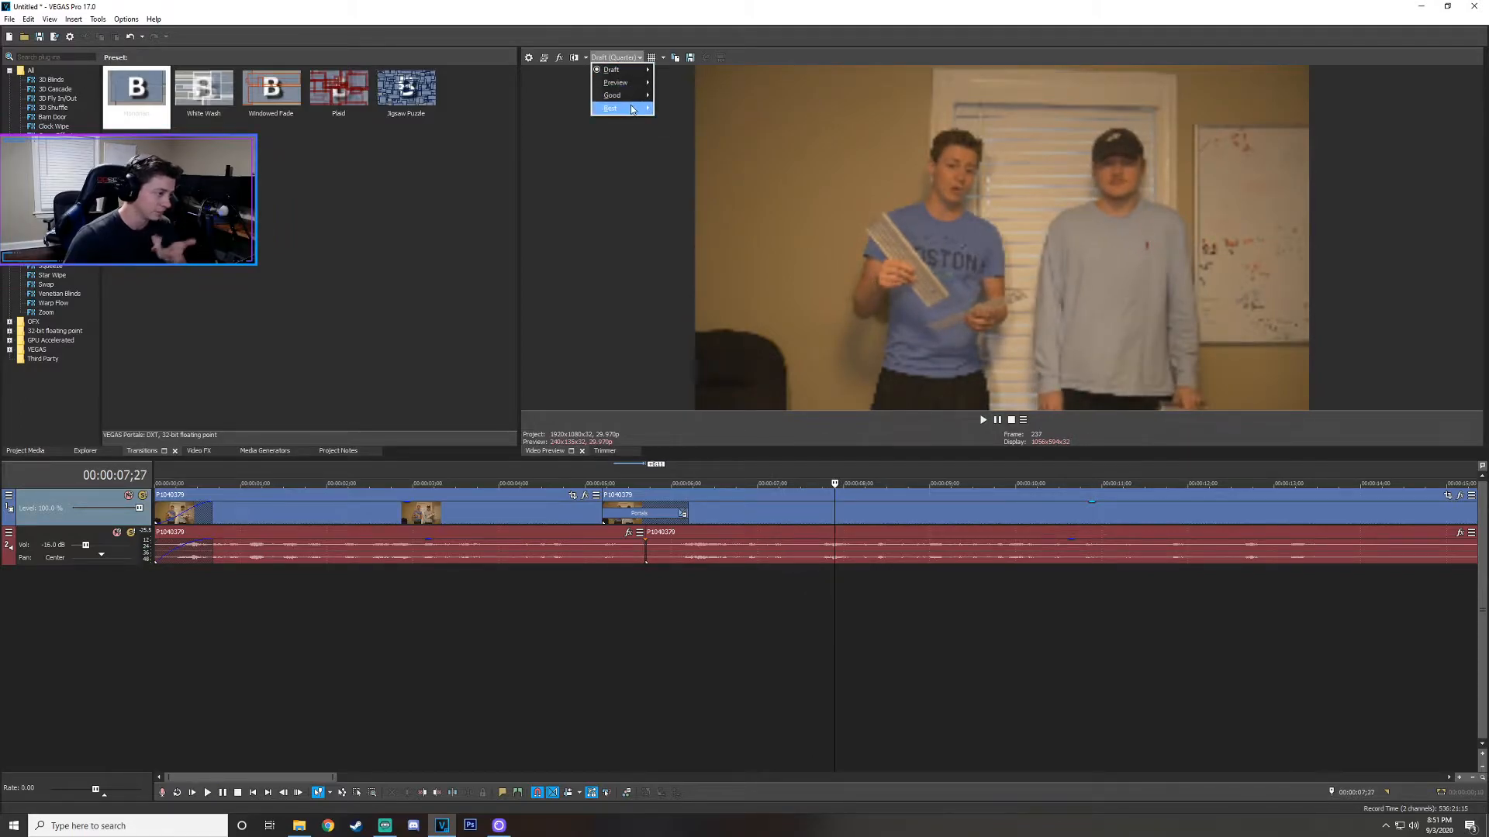
mouse_move(632, 108)
click(680, 112)
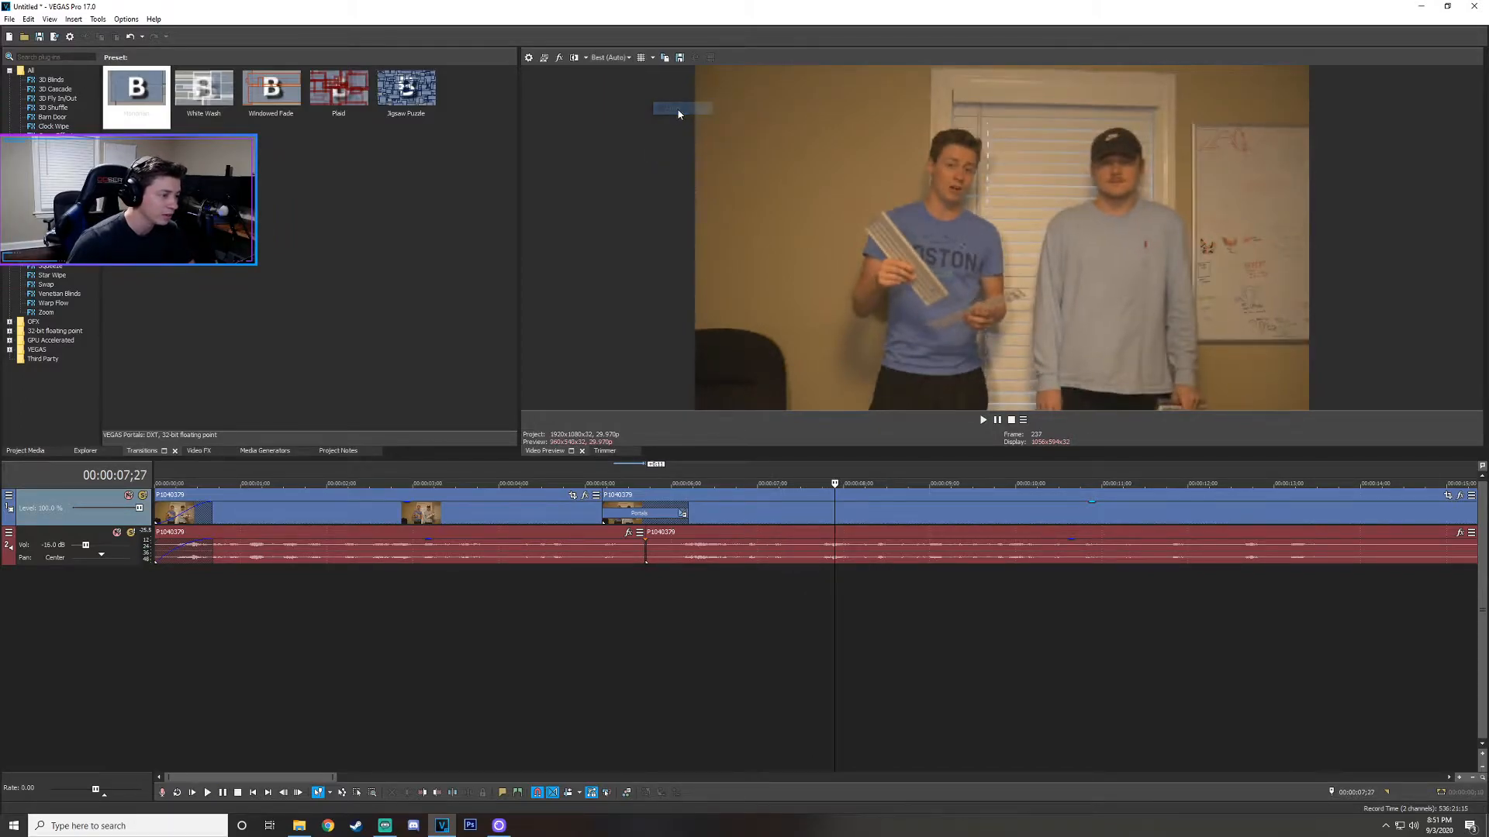
click(730, 476)
click(610, 57)
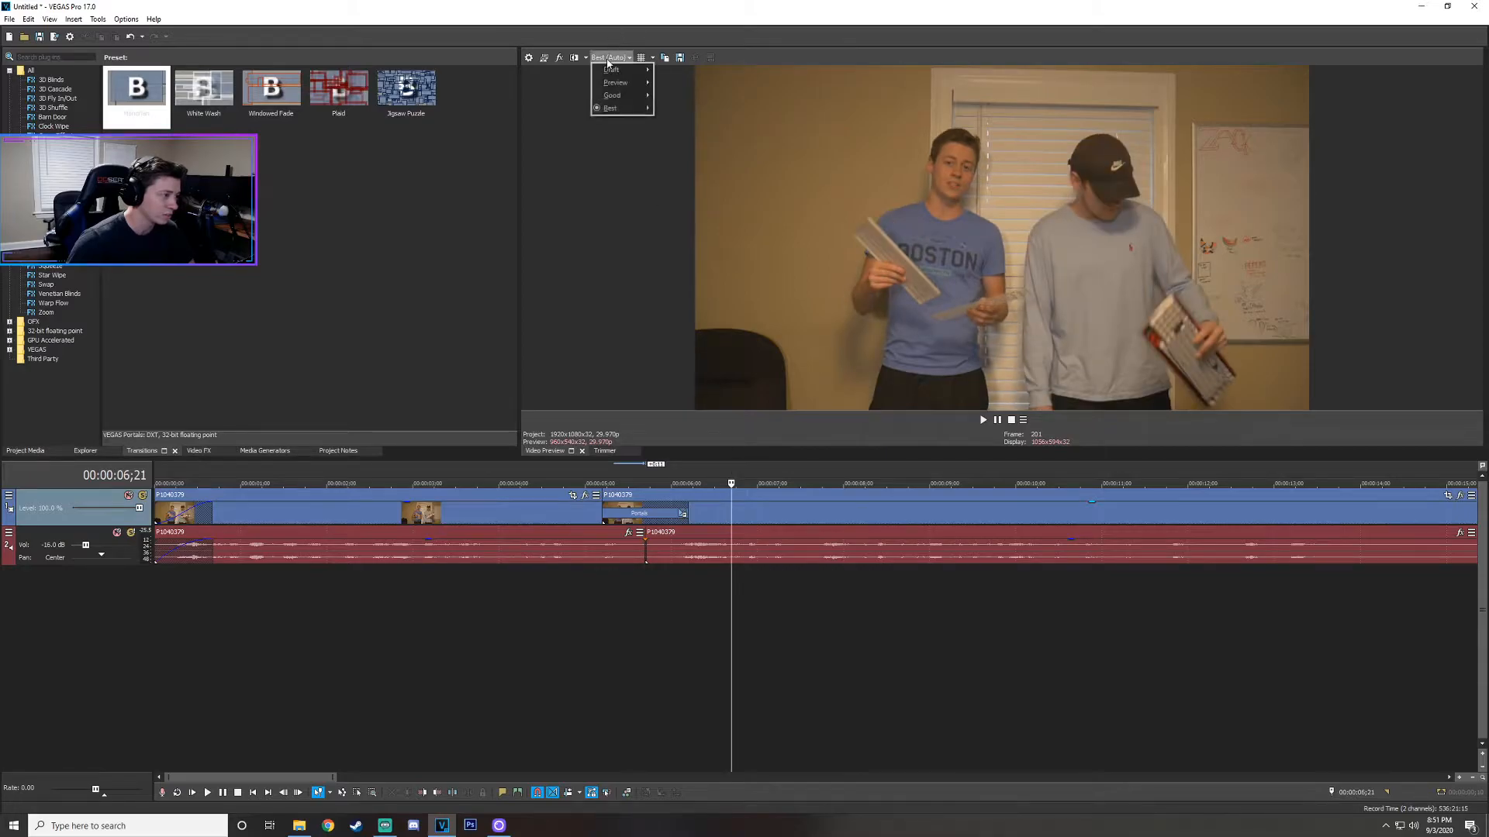
click(651, 319)
scroll(818, 582, down, 5)
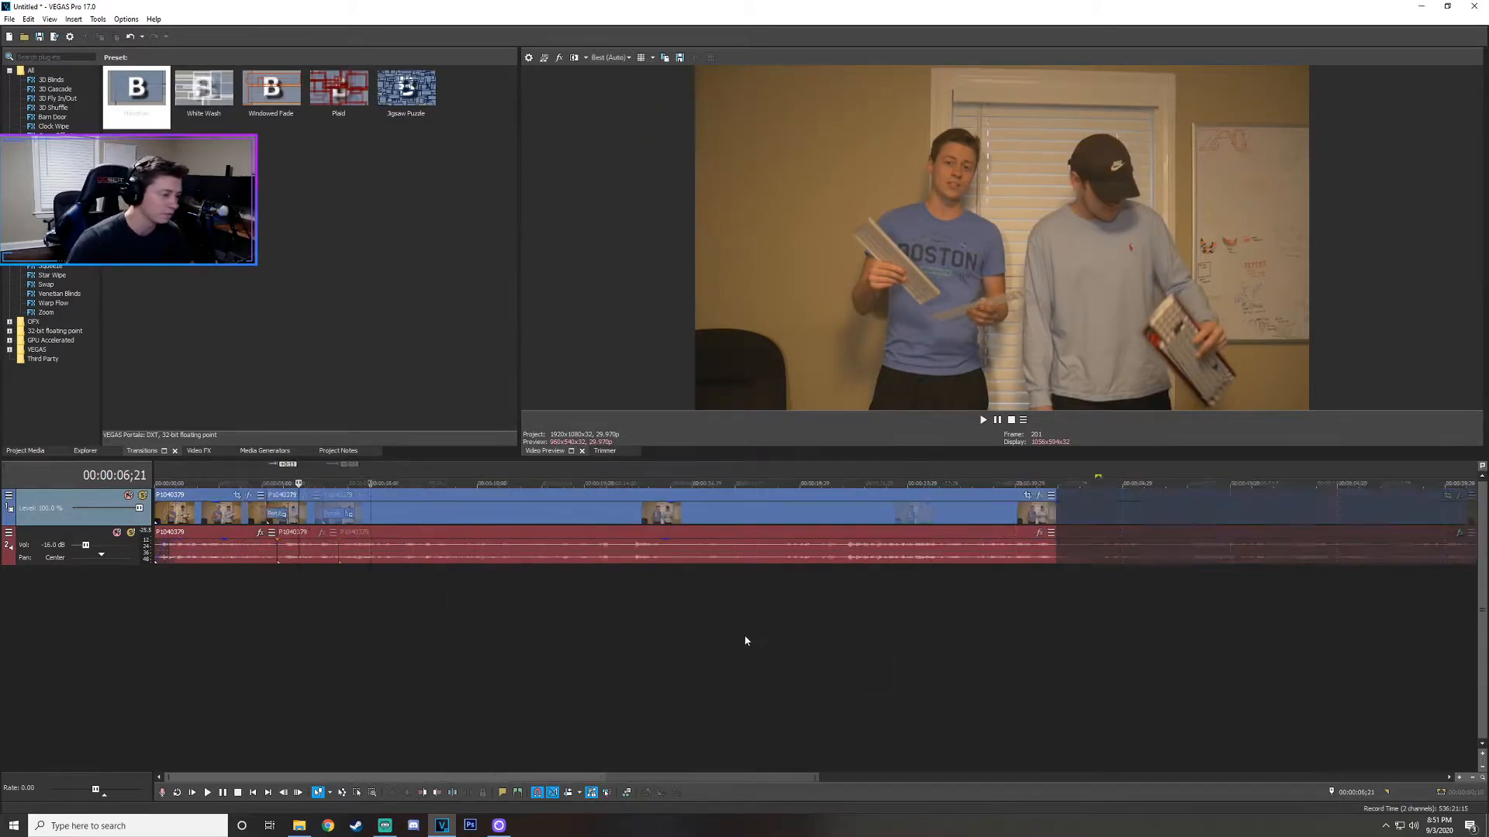
click(498, 560)
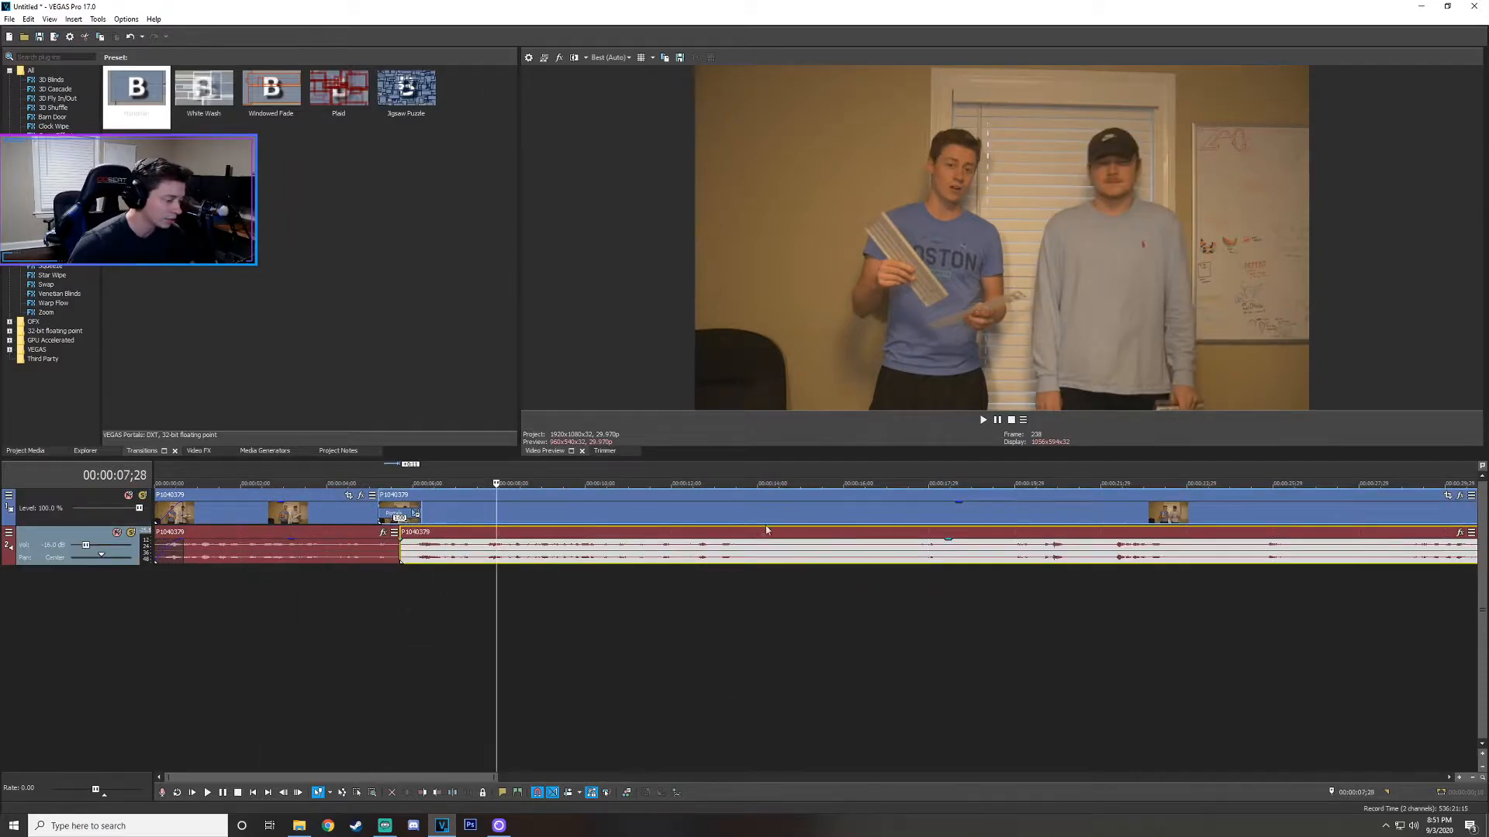
drag(817, 509, 821, 552)
scroll(751, 588, down, 5)
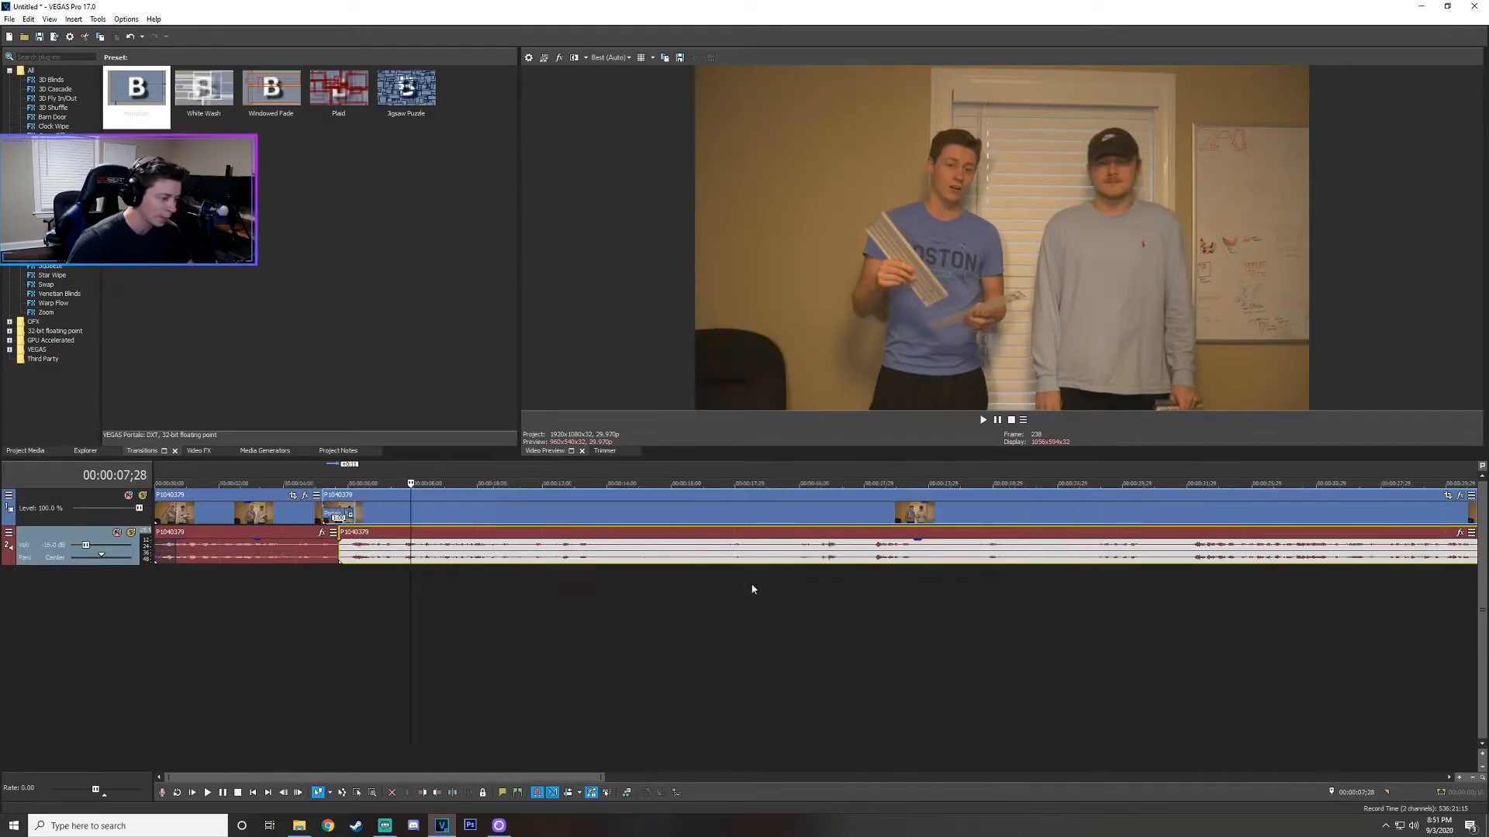
Insert a new video track above the existing footage.
click(689, 587)
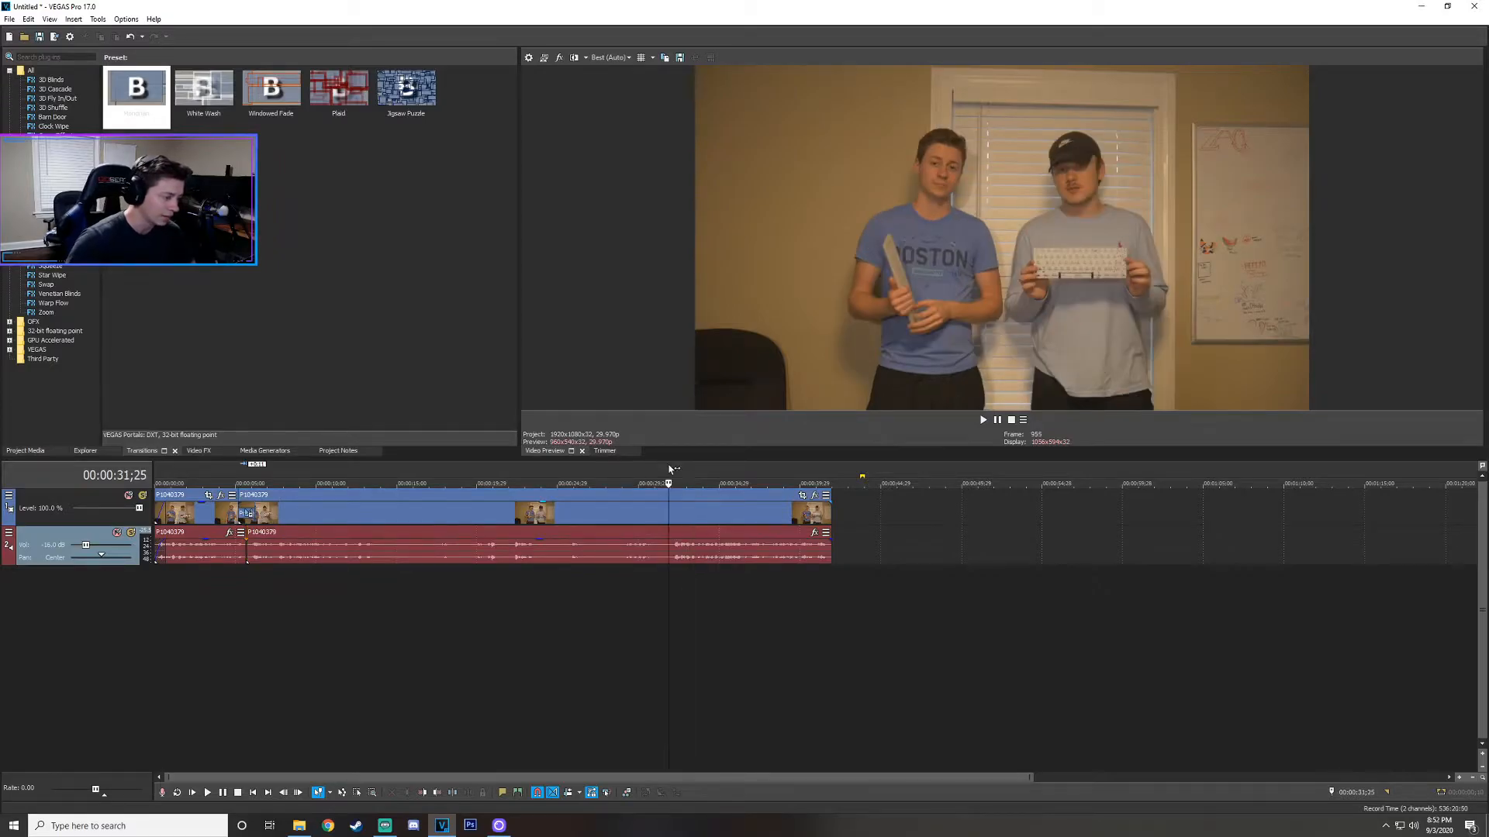
scroll(717, 537, down, 2)
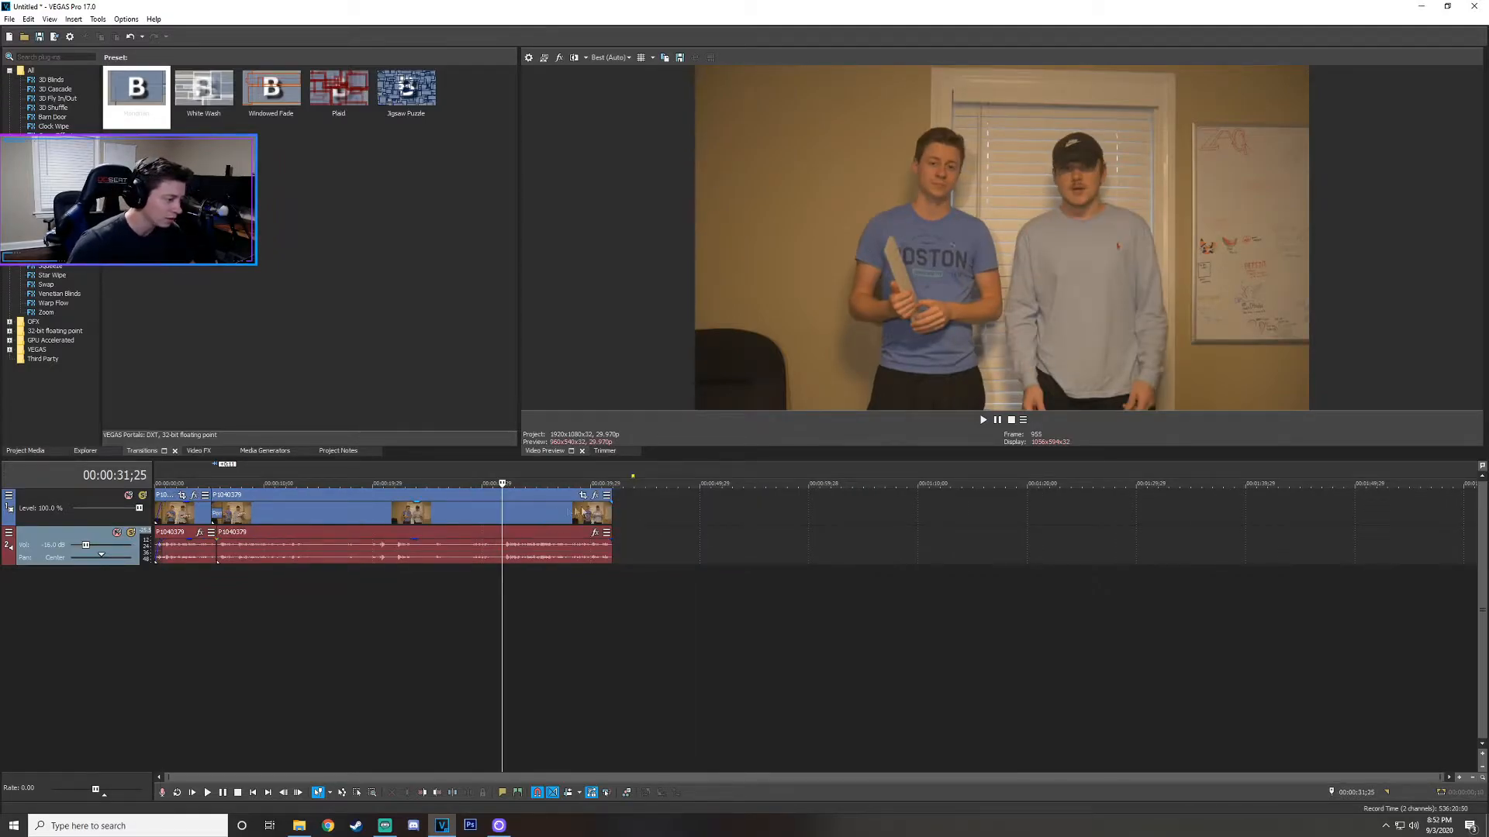
click(610, 518)
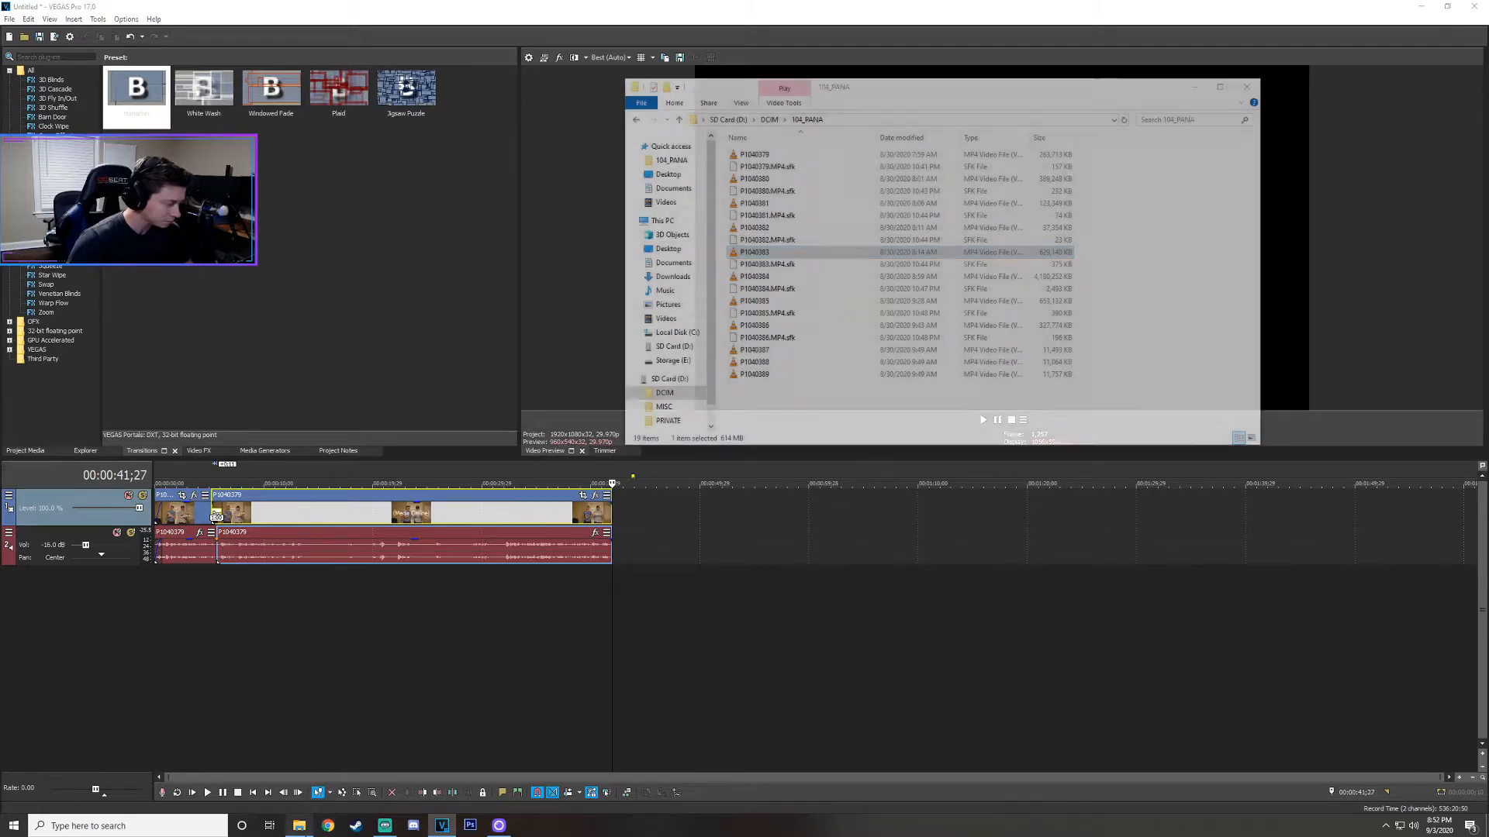
click(622, 515)
right_click(622, 515)
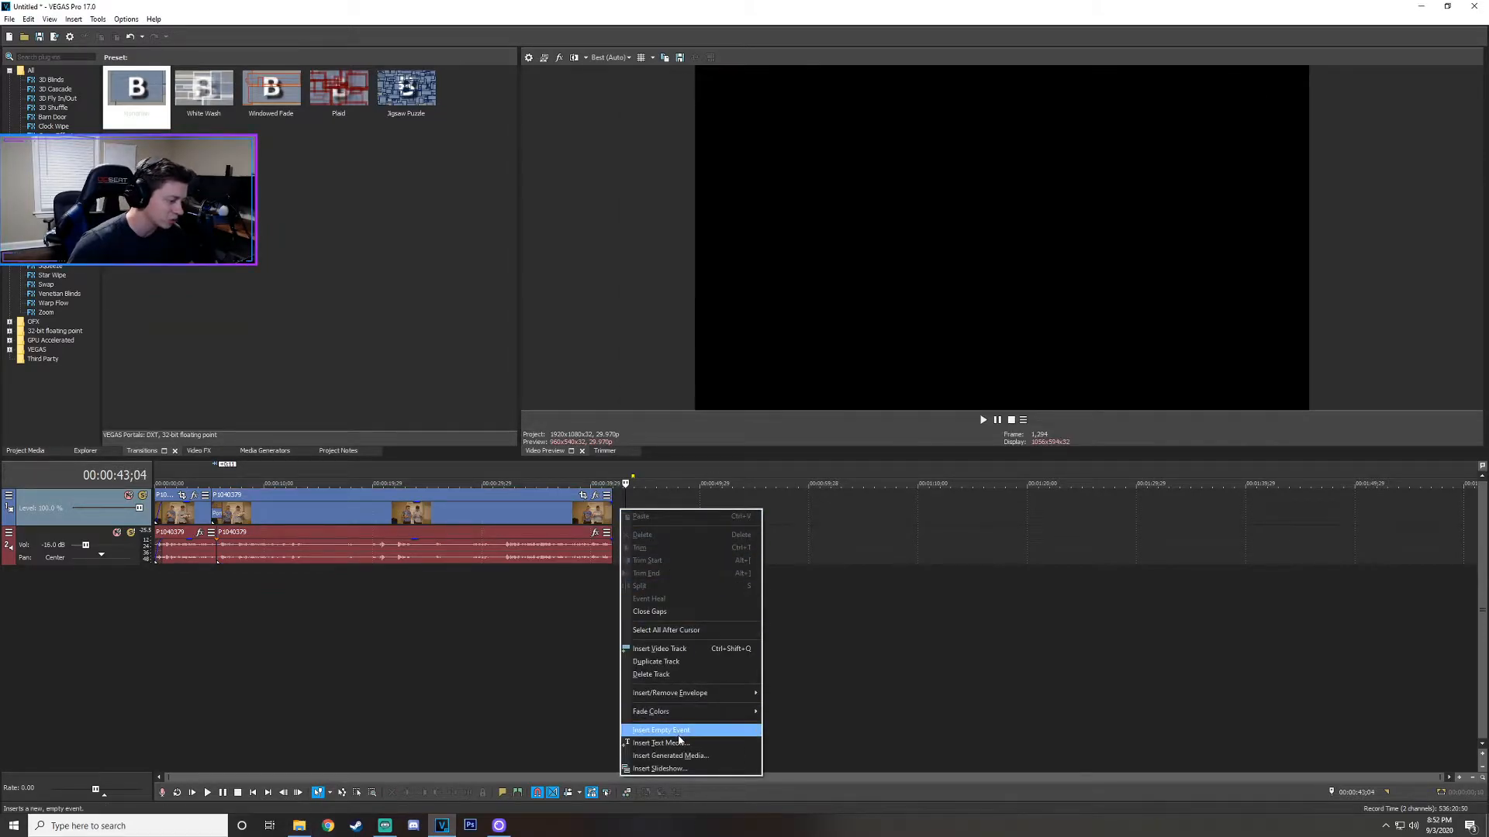
click(672, 651)
click(559, 628)
Add clip P1040382 from the 104_PANA folder to the new track over the end of the main footage and scrub through it.
click(299, 826)
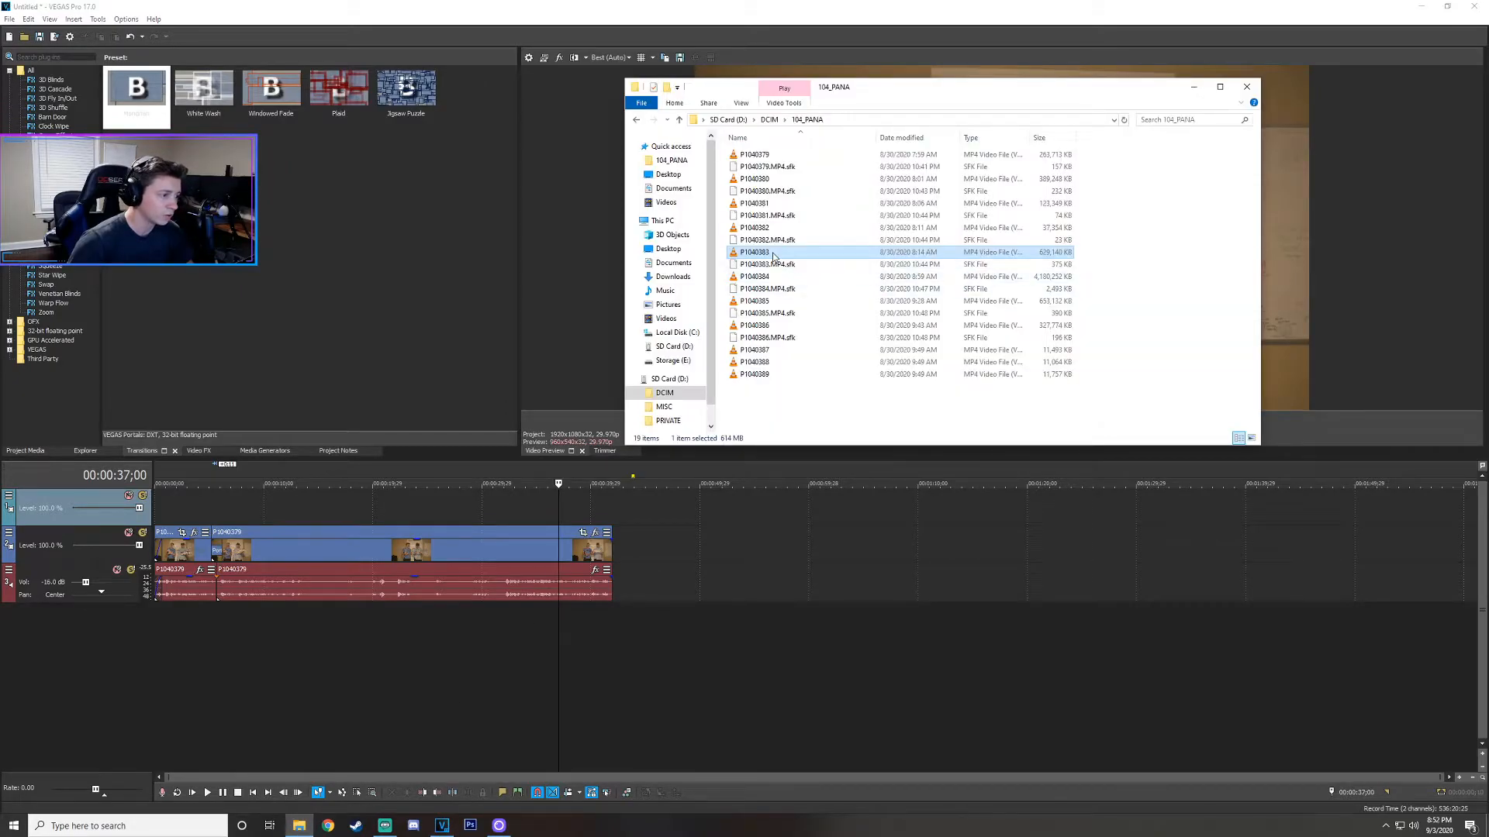
drag(754, 227, 528, 496)
click(527, 481)
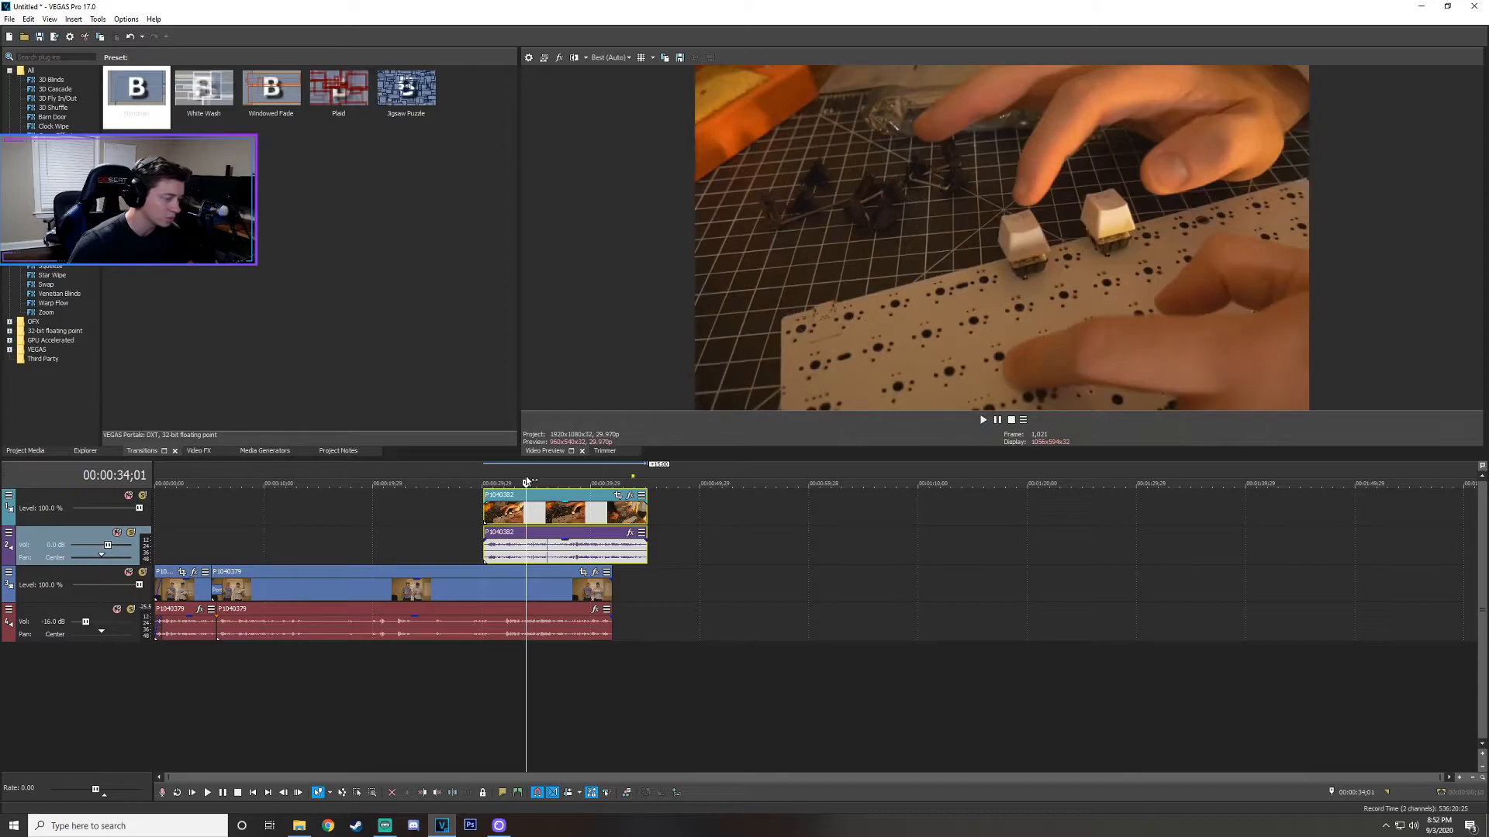
click(497, 481)
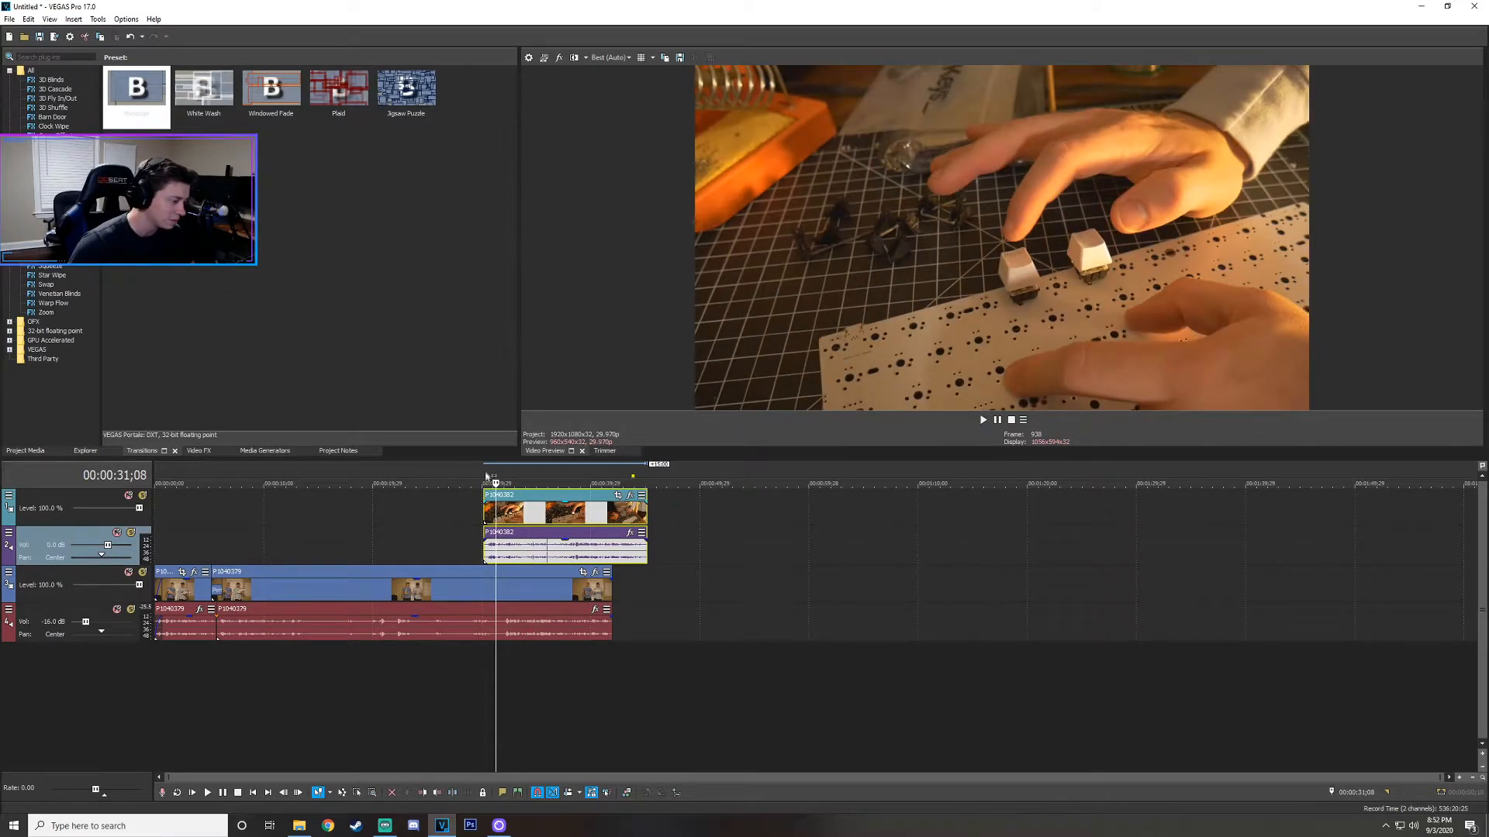
click(484, 480)
Trim the end of overlay clip P1040382, give it short start and end fades, and compare frames before and inside it.
scroll(527, 524, up, 3)
drag(807, 505, 823, 505)
key(ctrl+z)
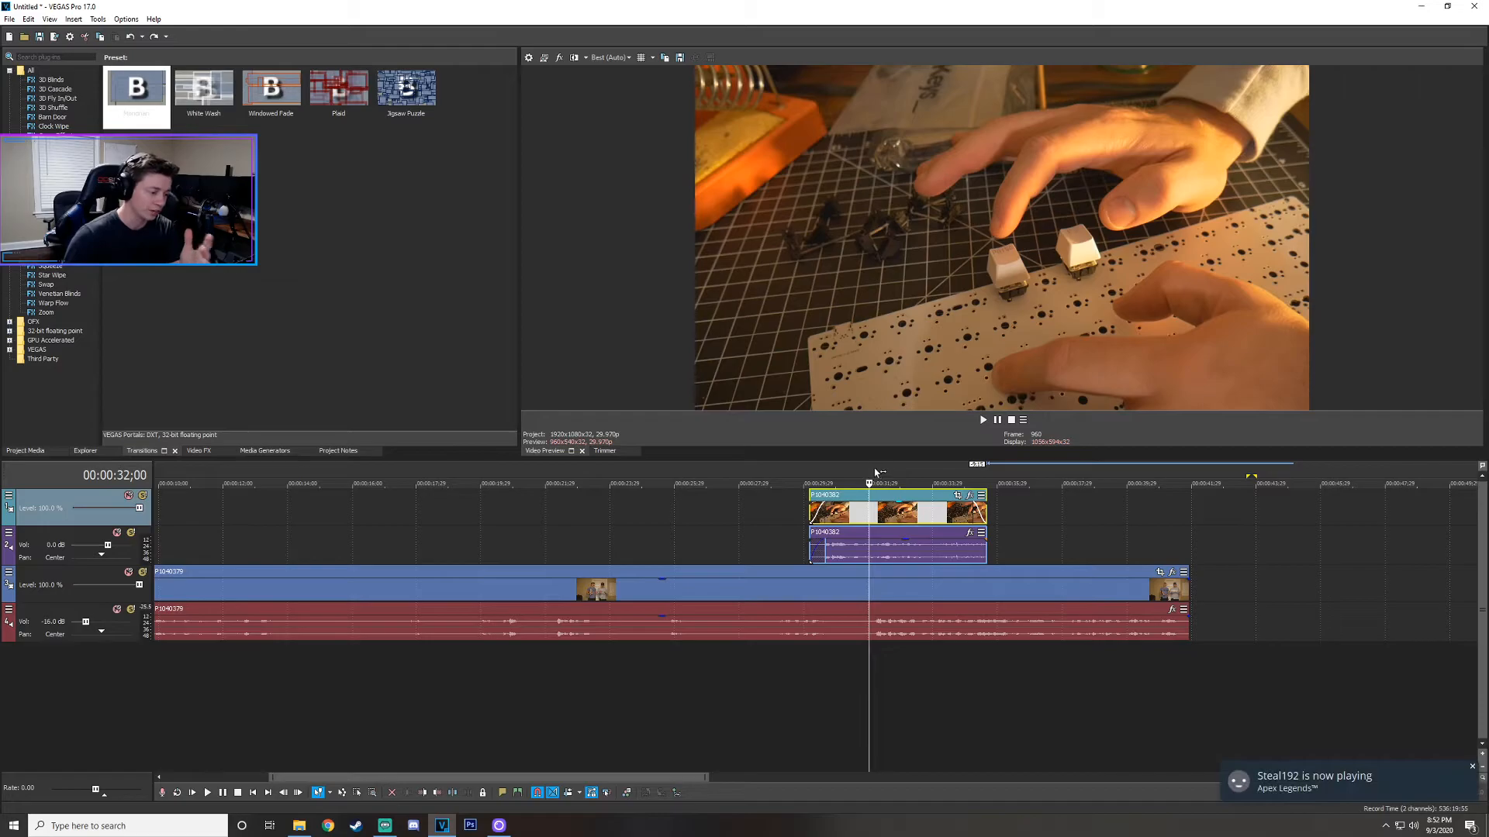
click(799, 589)
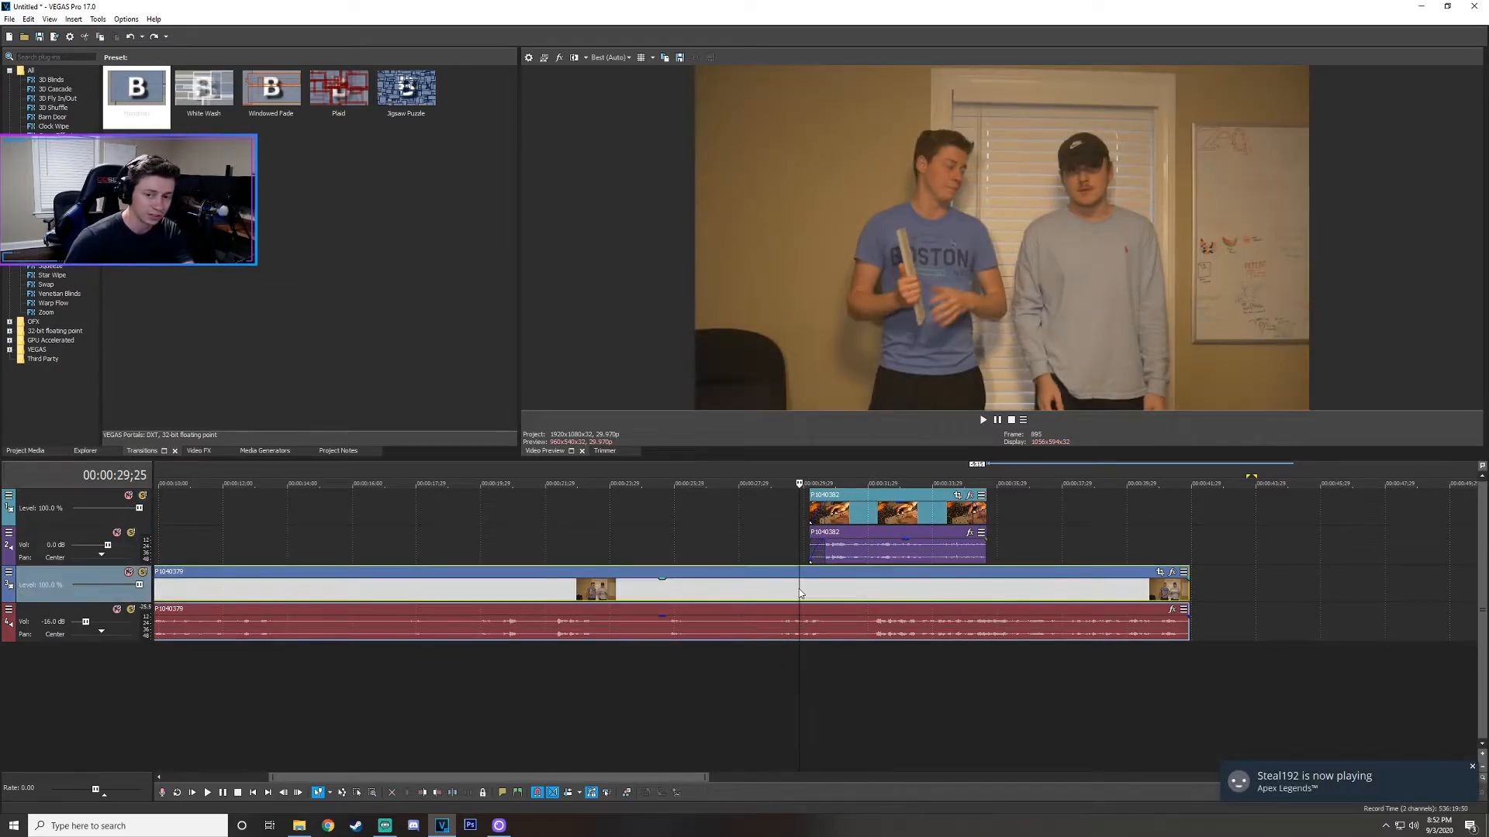
click(854, 481)
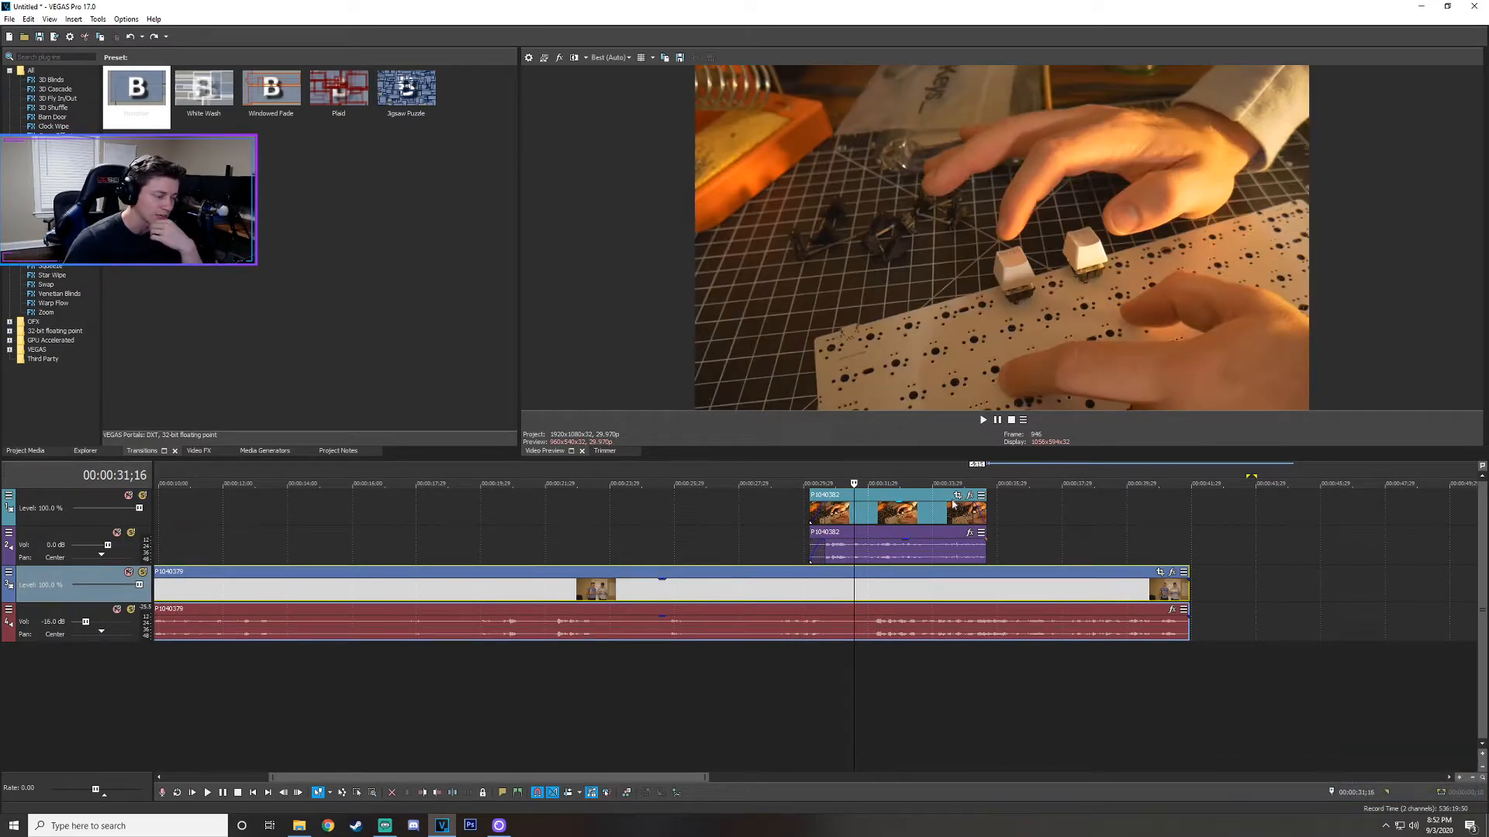
Use Pan/Crop with a frame about 5,818 by 3,273 to shrink the overlay clip into the image's upper-left corner and preview it.
click(957, 497)
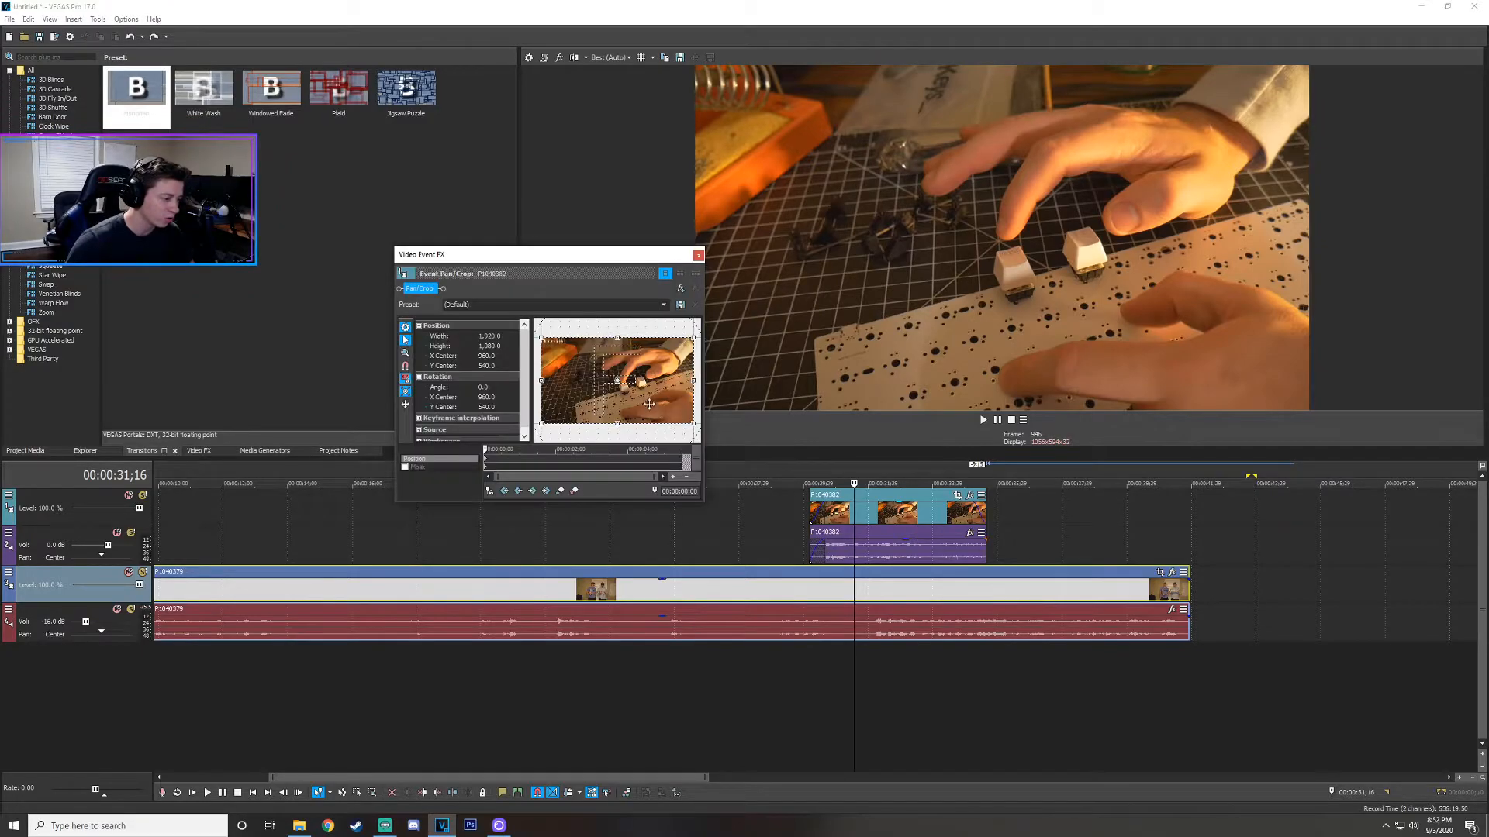
scroll(648, 403, down, 2)
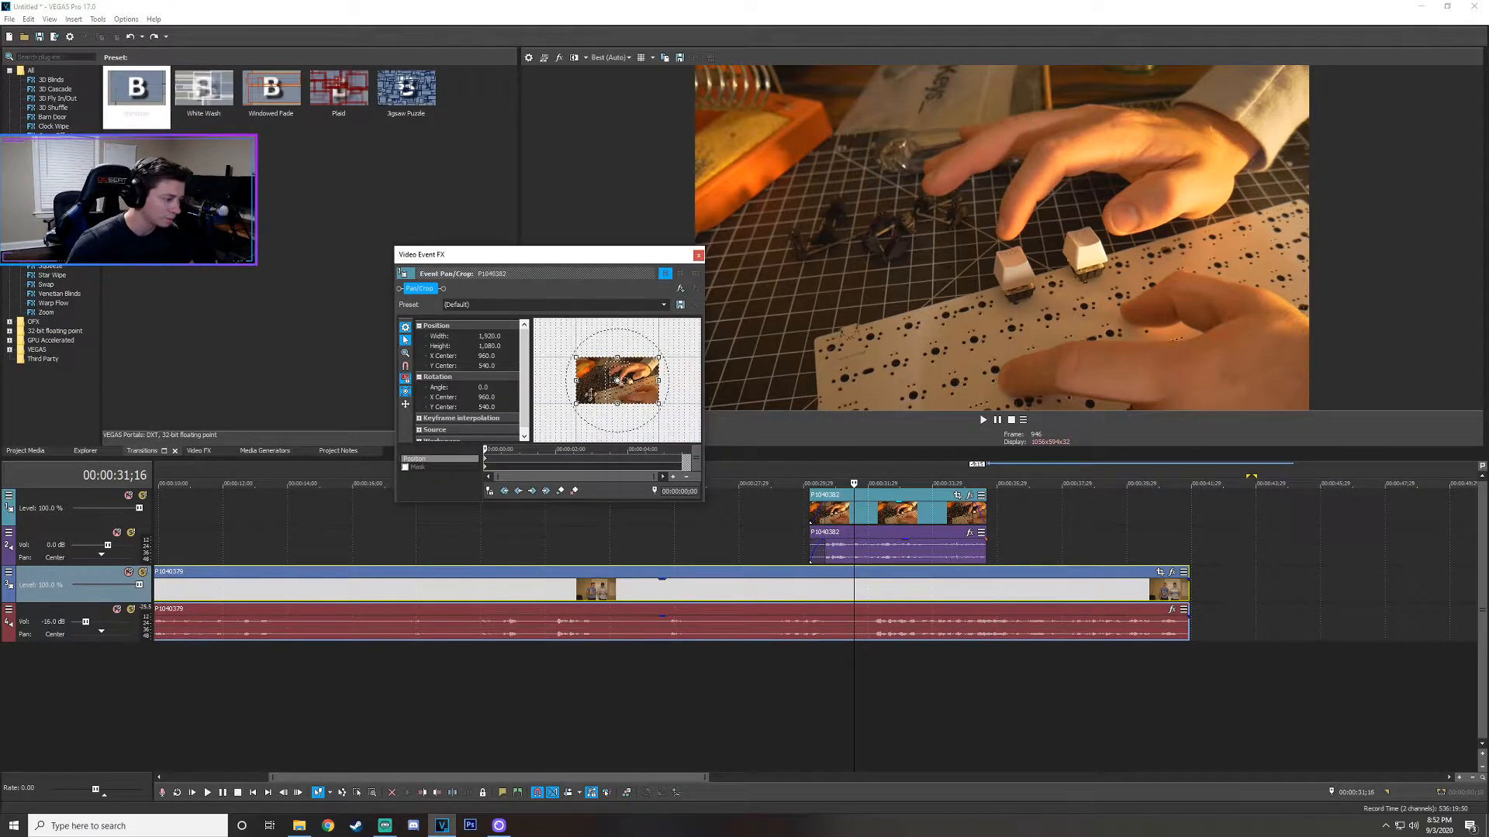
drag(574, 408, 533, 427)
scroll(571, 403, down, 3)
drag(566, 407, 630, 417)
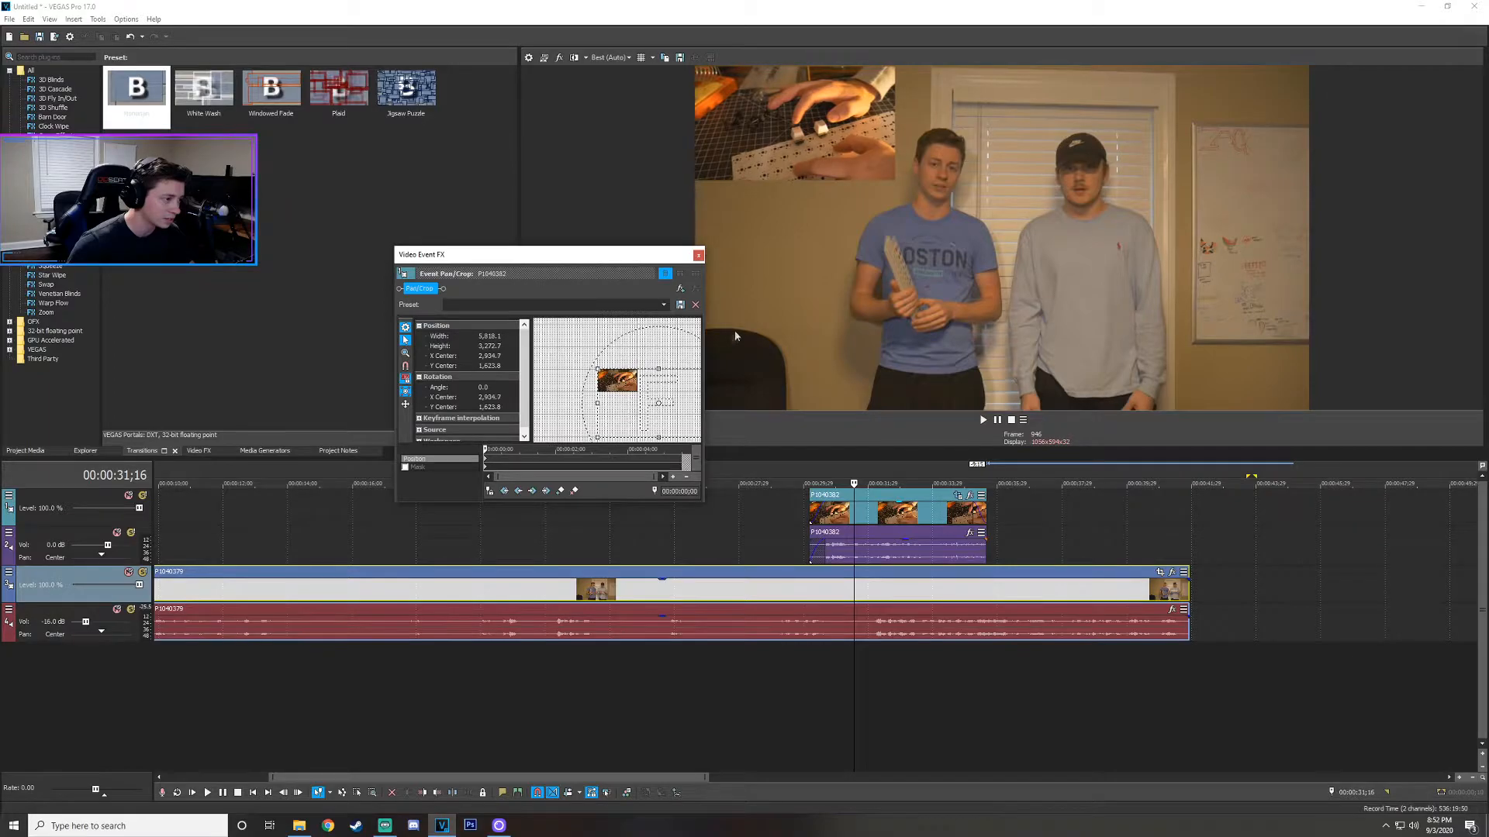
click(697, 256)
click(817, 483)
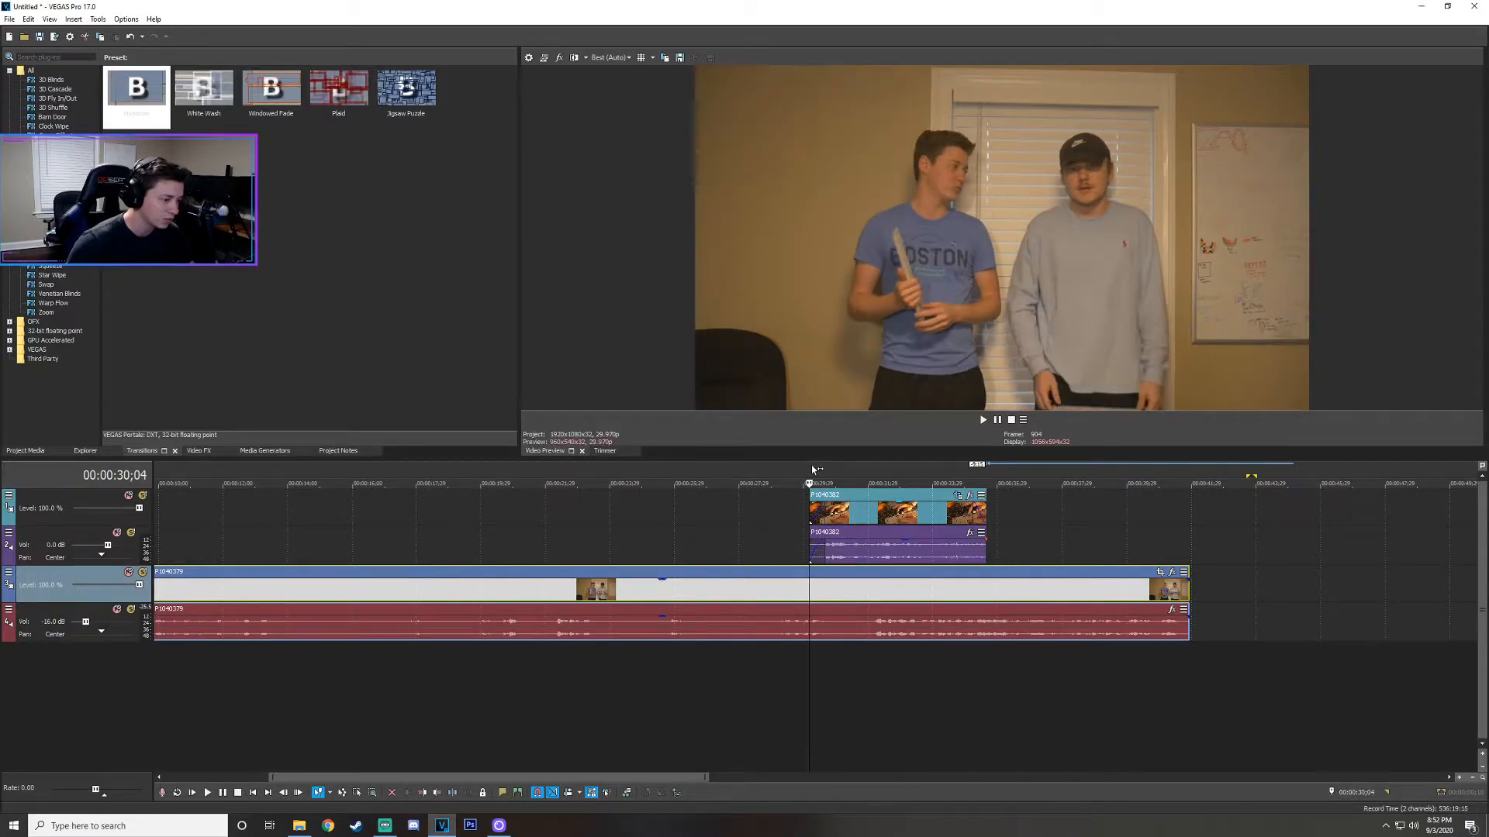
click(983, 419)
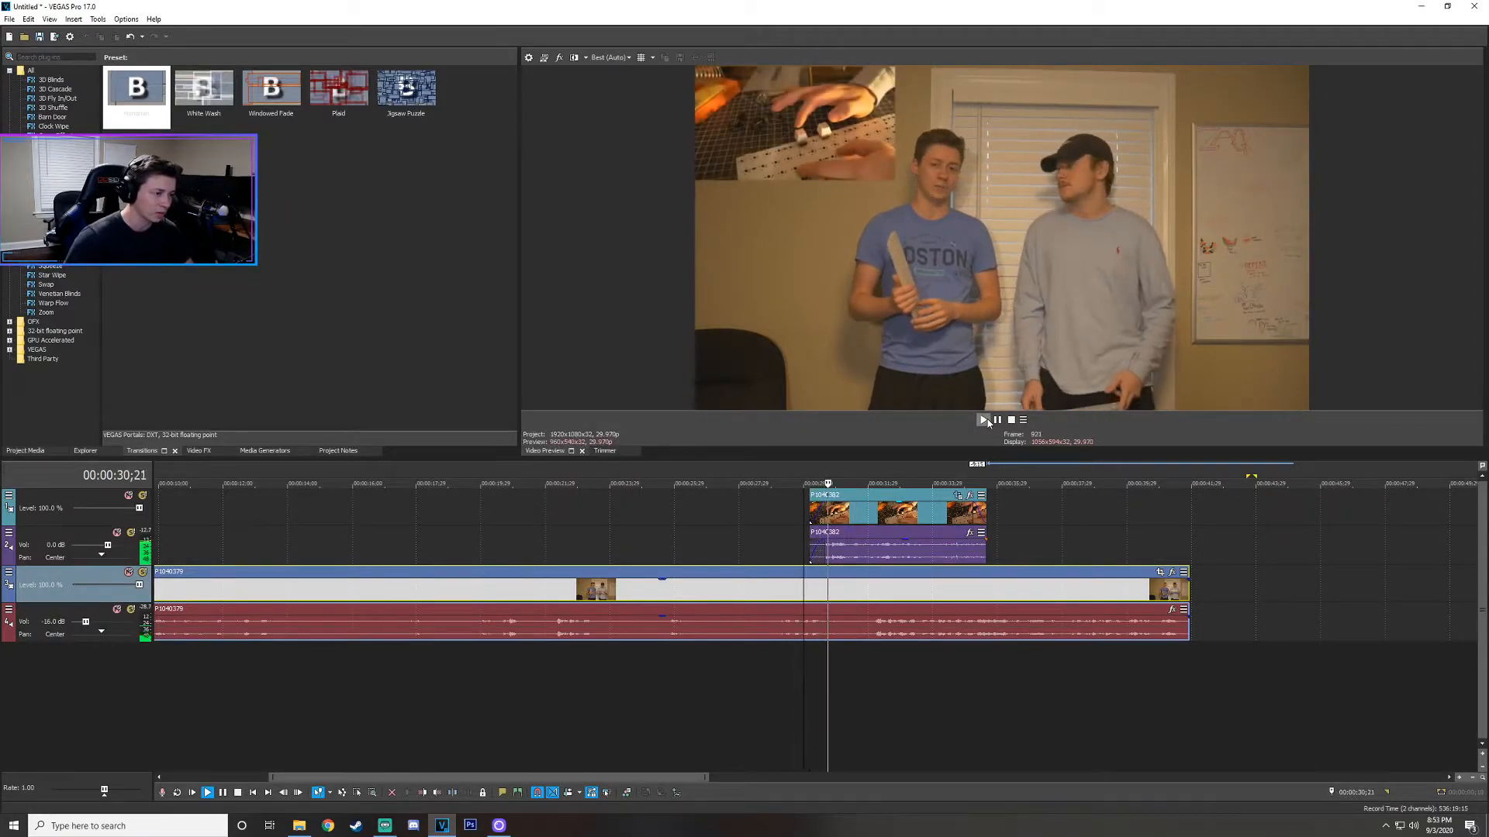
click(997, 420)
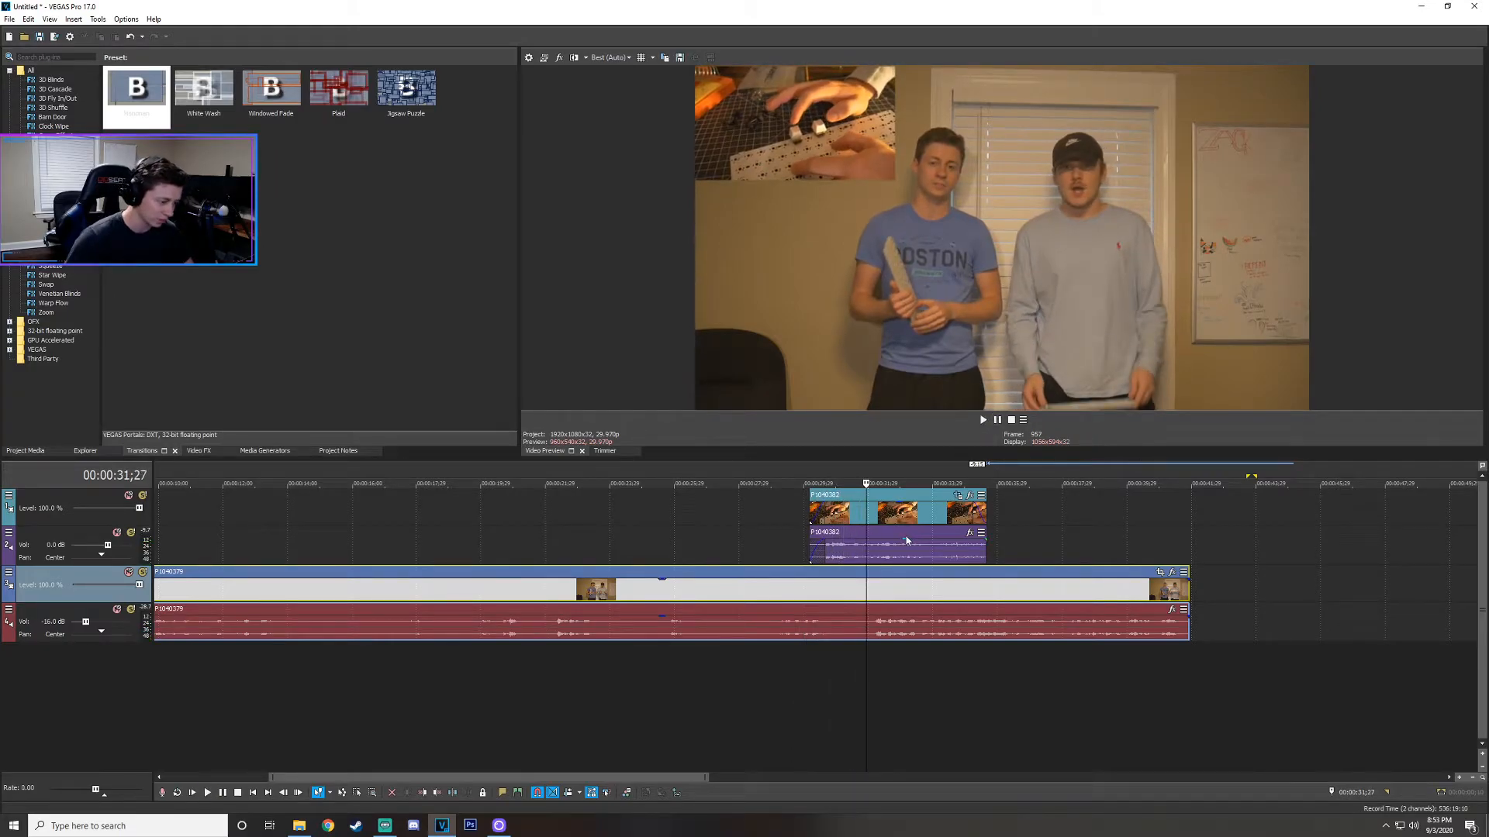
Lower the overlay clip's audio gain to -Inf dB and play the section from the overlay's start.
click(906, 542)
drag(904, 546, 904, 583)
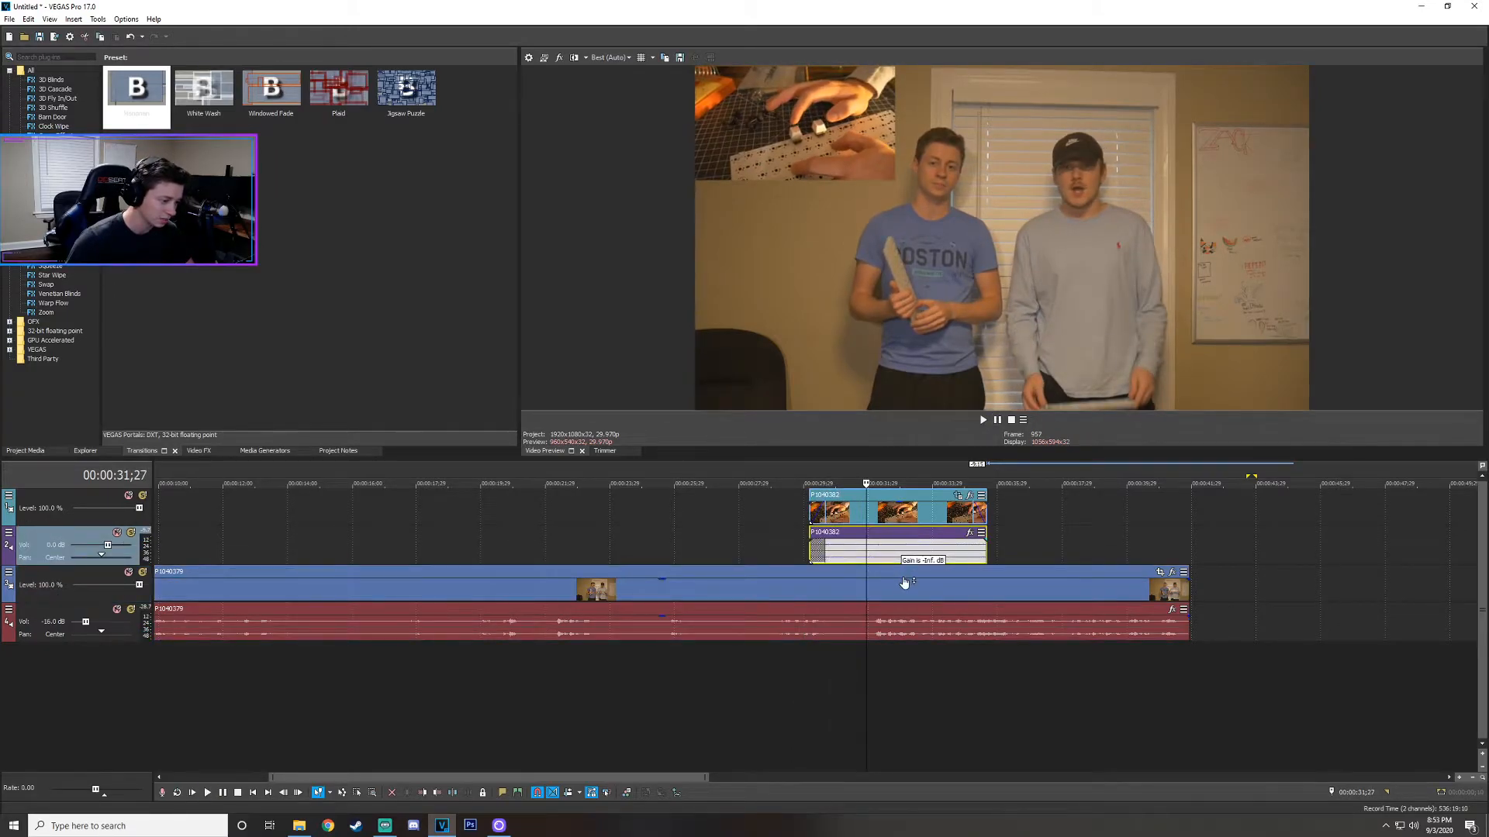
click(810, 465)
click(984, 420)
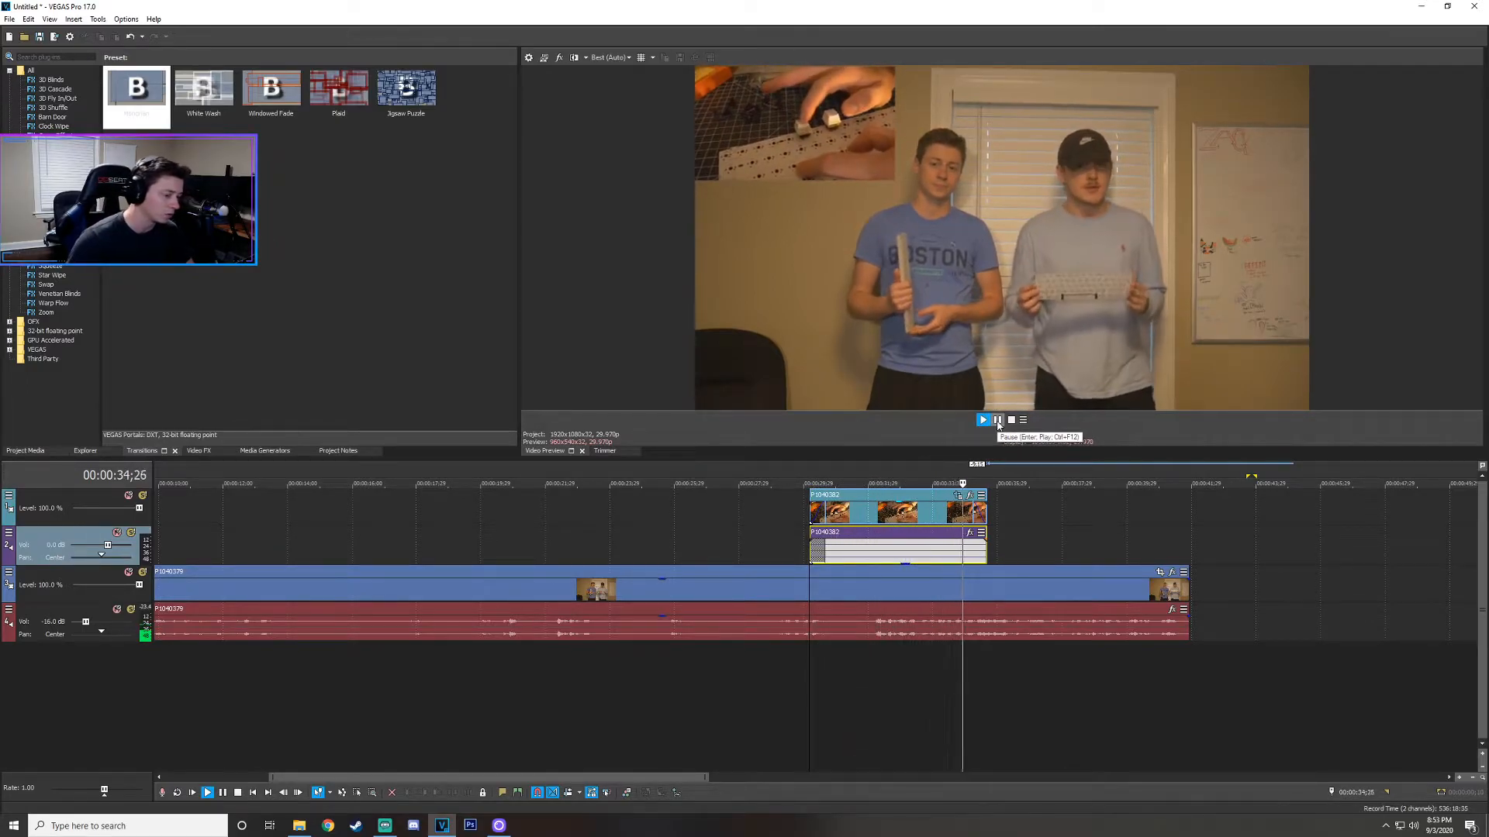
Insert text media reading "Keyboard" on the overlay video track, a short distance after overlay clip P1040382.
right_click(853, 516)
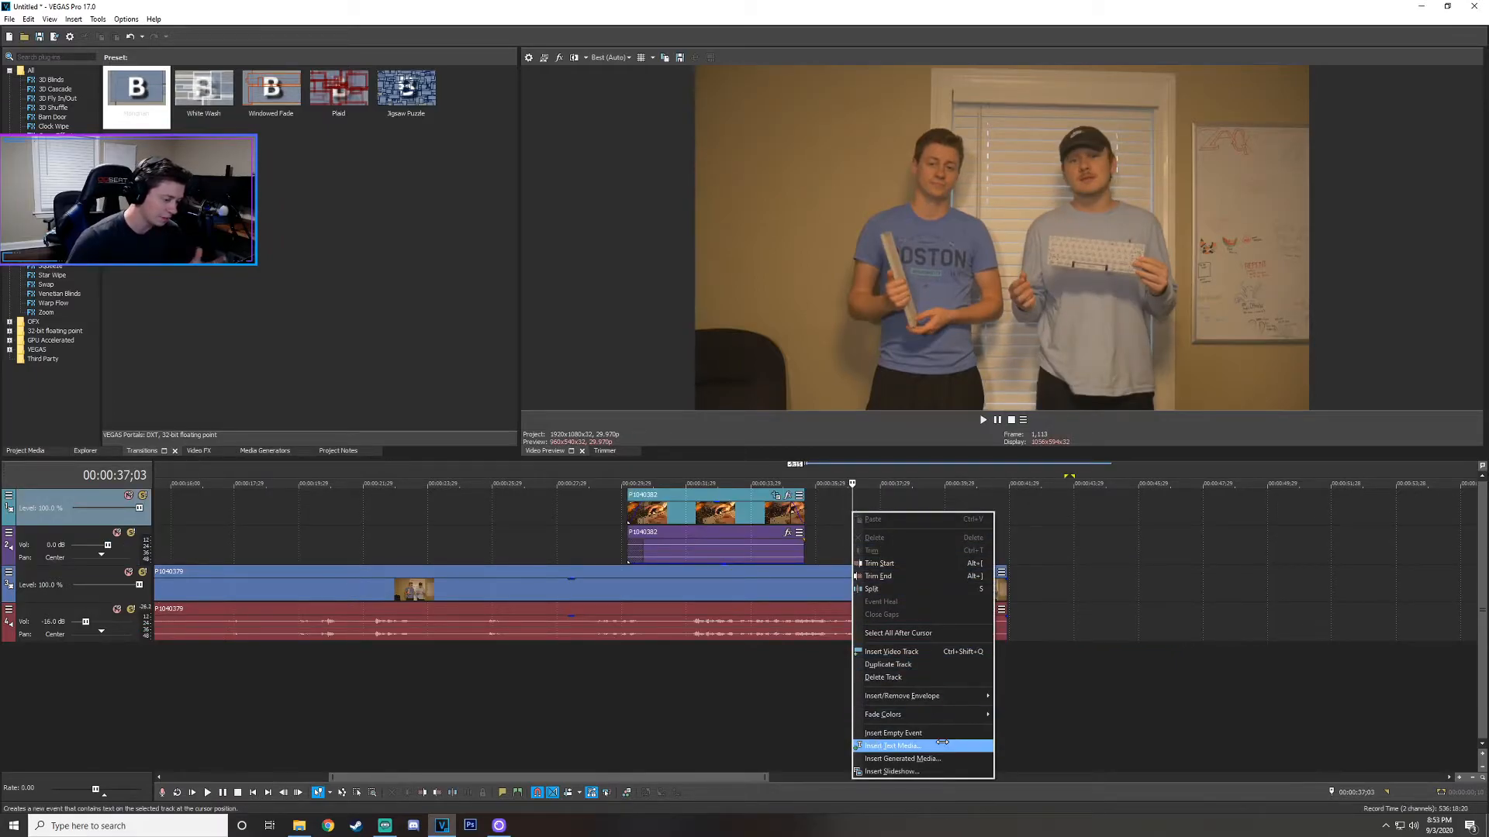
click(892, 745)
text(Key)
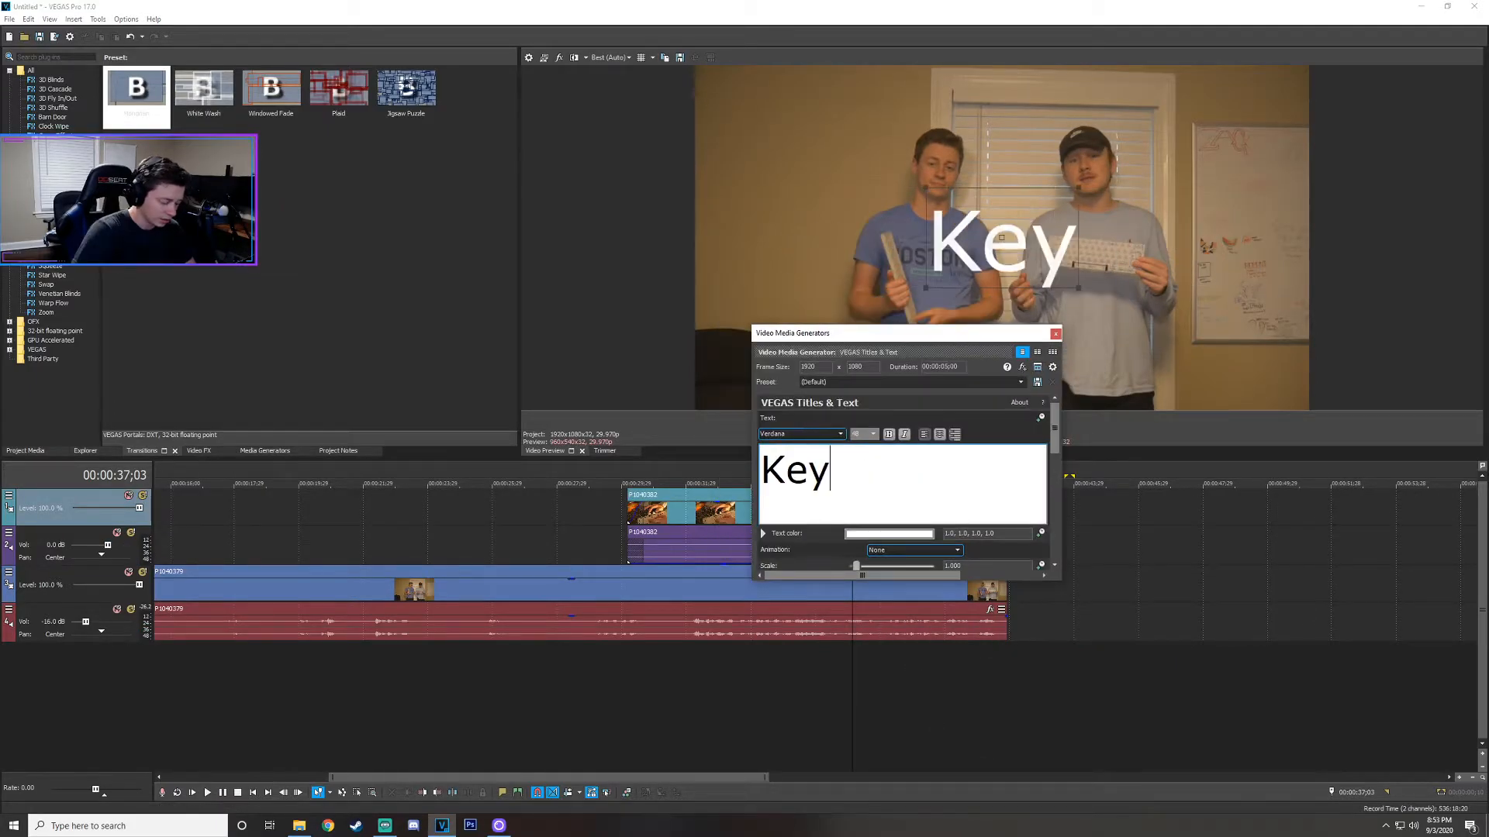
text(board)
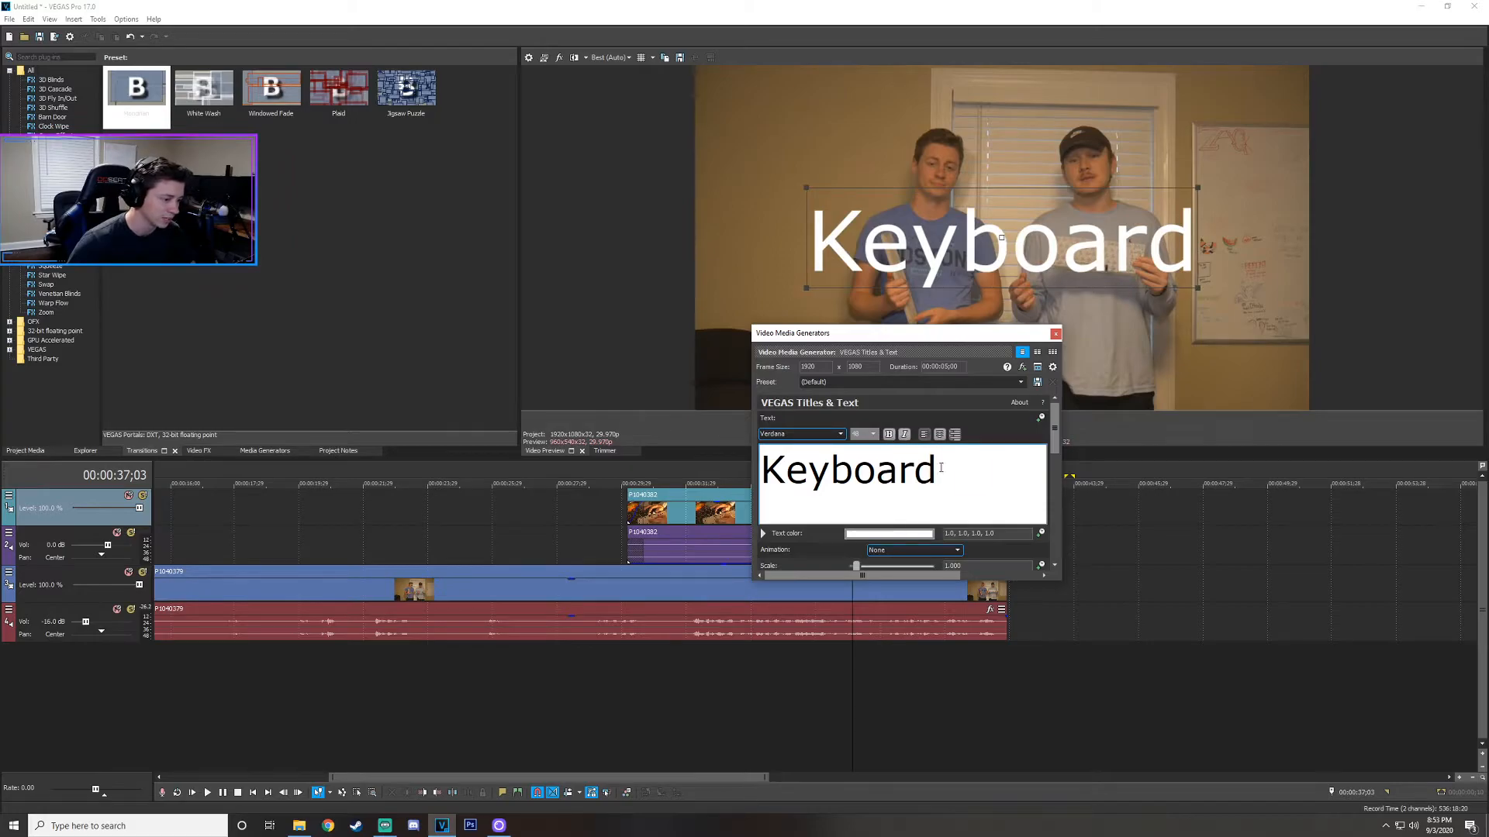
Change the font of the whole Keyboard title text to Impact.
key(ctrl+a)
click(827, 435)
scroll(802, 507, up, 20)
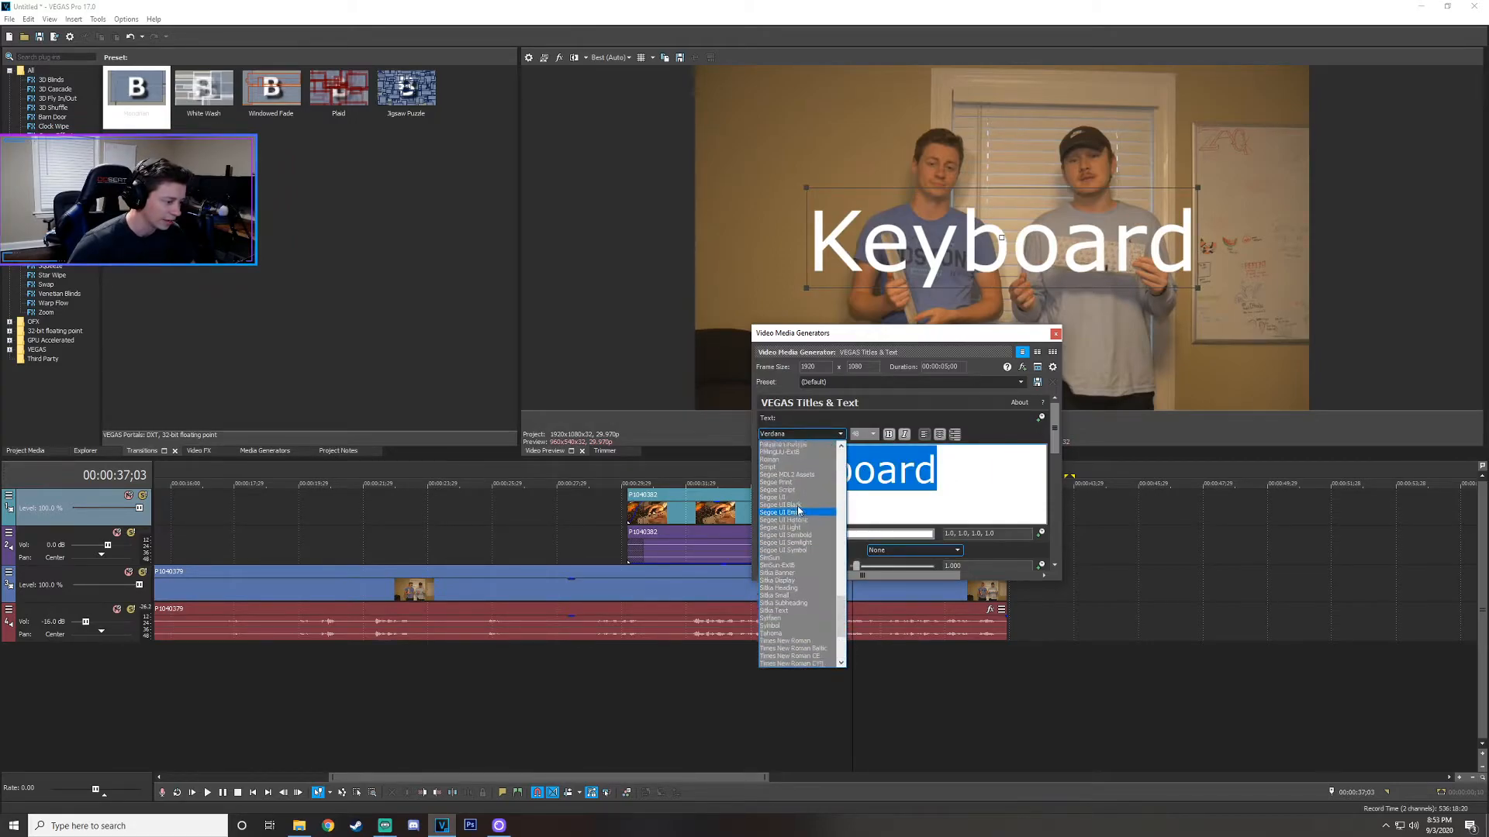
scroll(799, 506, up, 3)
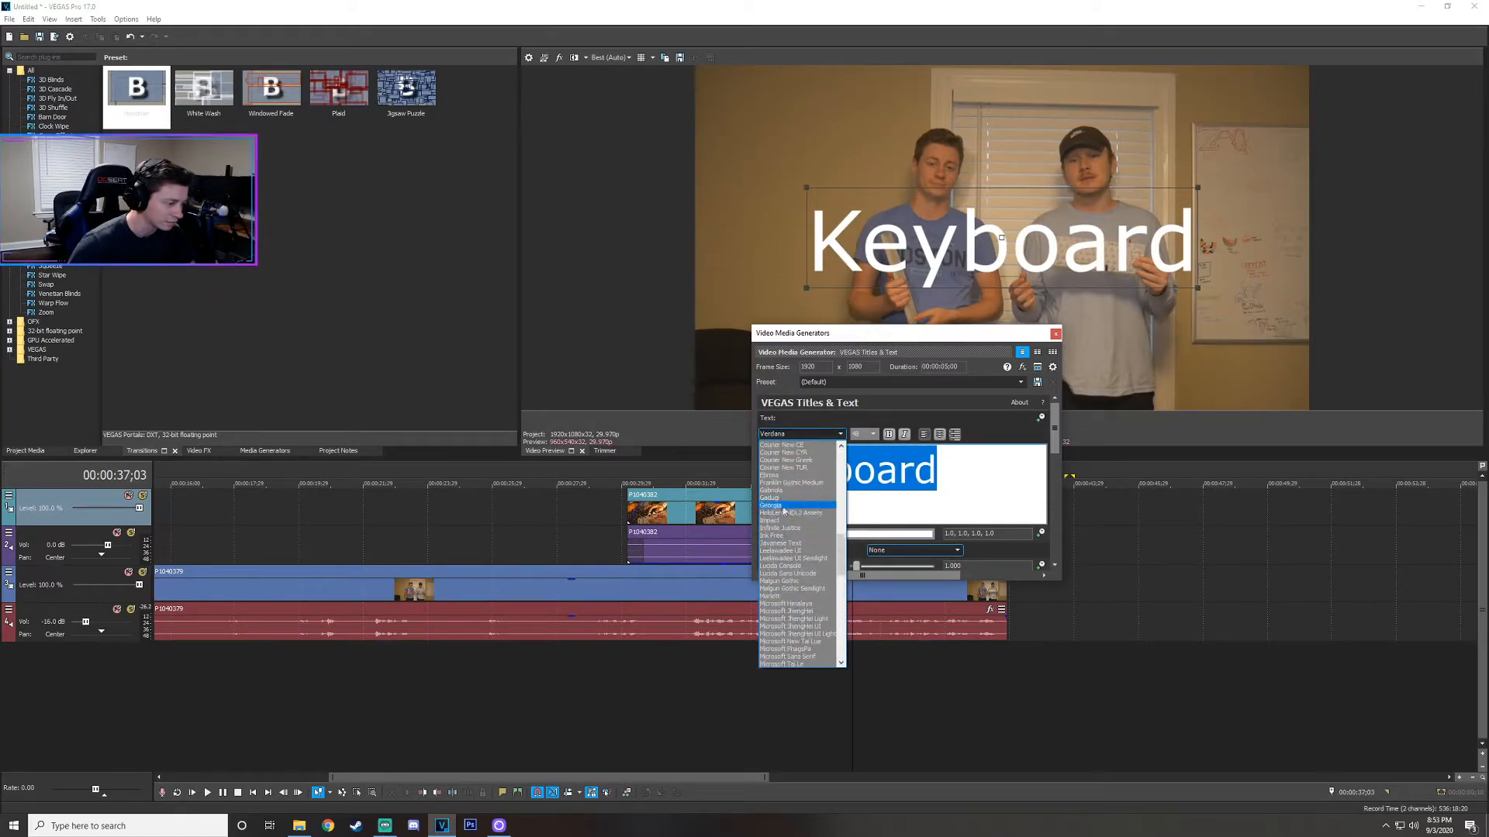
click(779, 521)
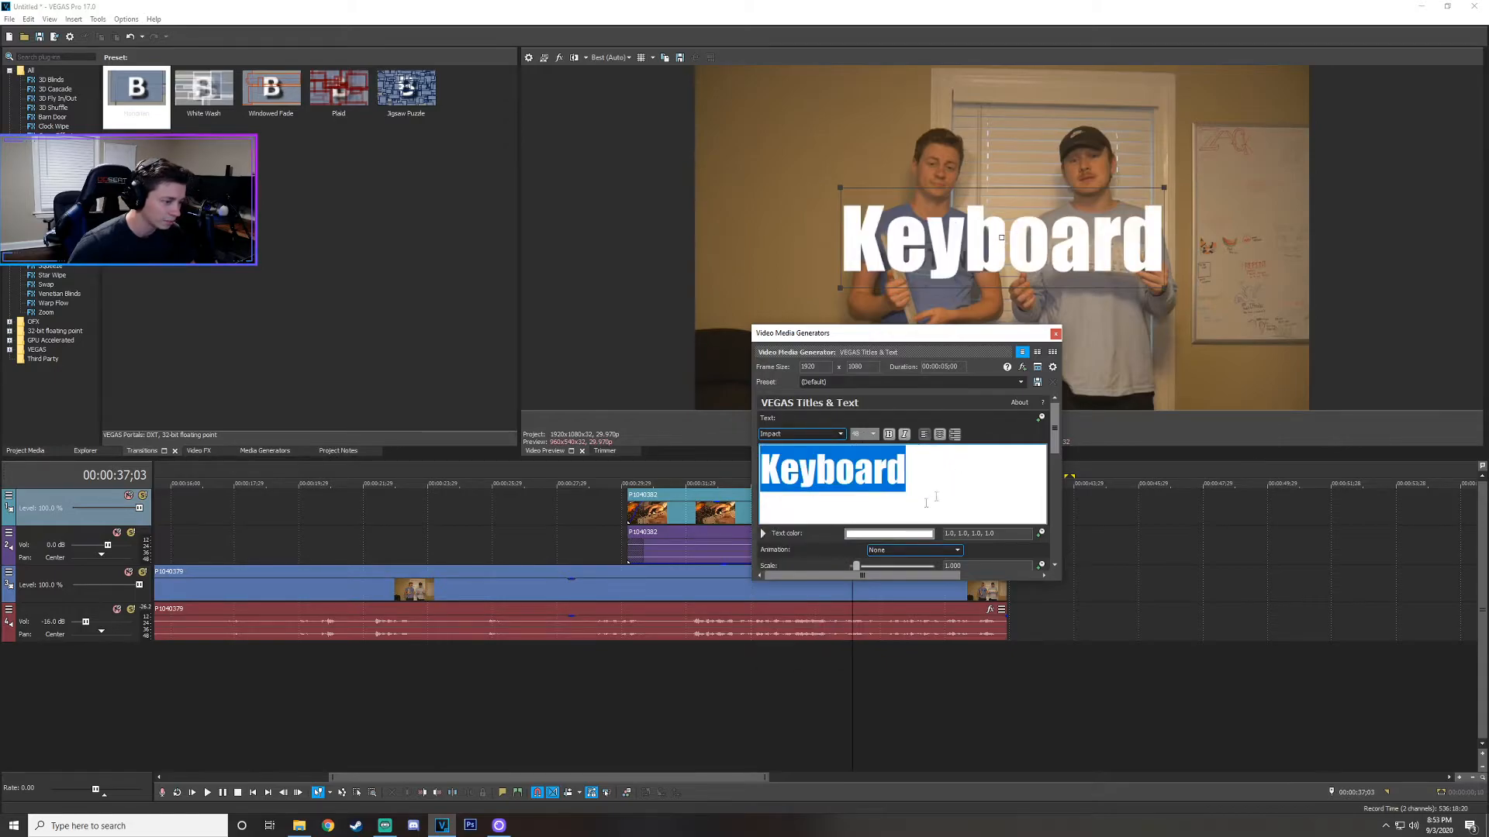
Give the Keyboard title a black outline about 6.8 wide and close its generator settings.
scroll(836, 523, down, 5)
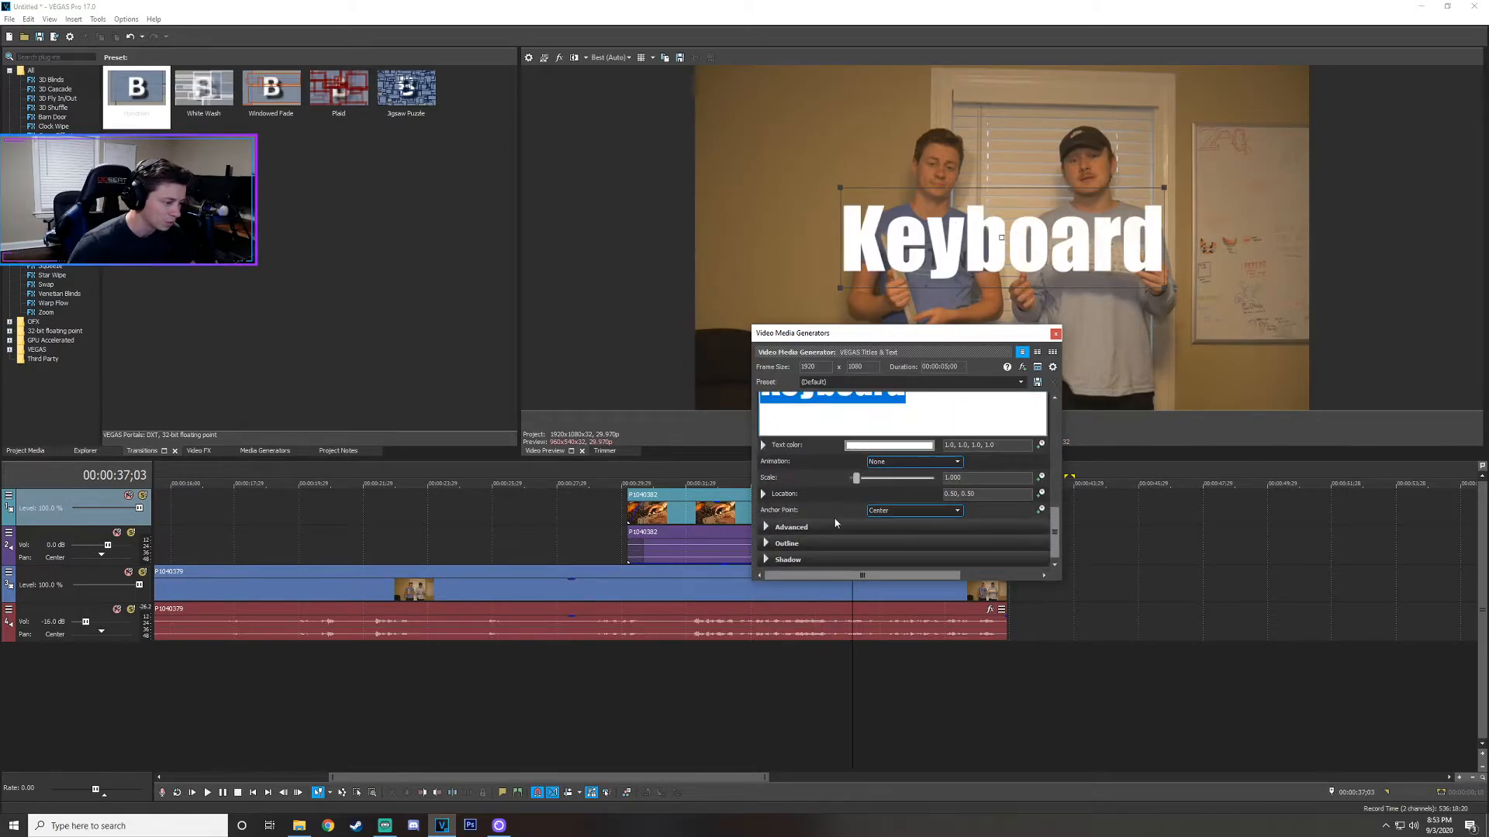
click(766, 543)
click(872, 547)
drag(927, 573, 926, 680)
click(790, 680)
drag(850, 528, 924, 527)
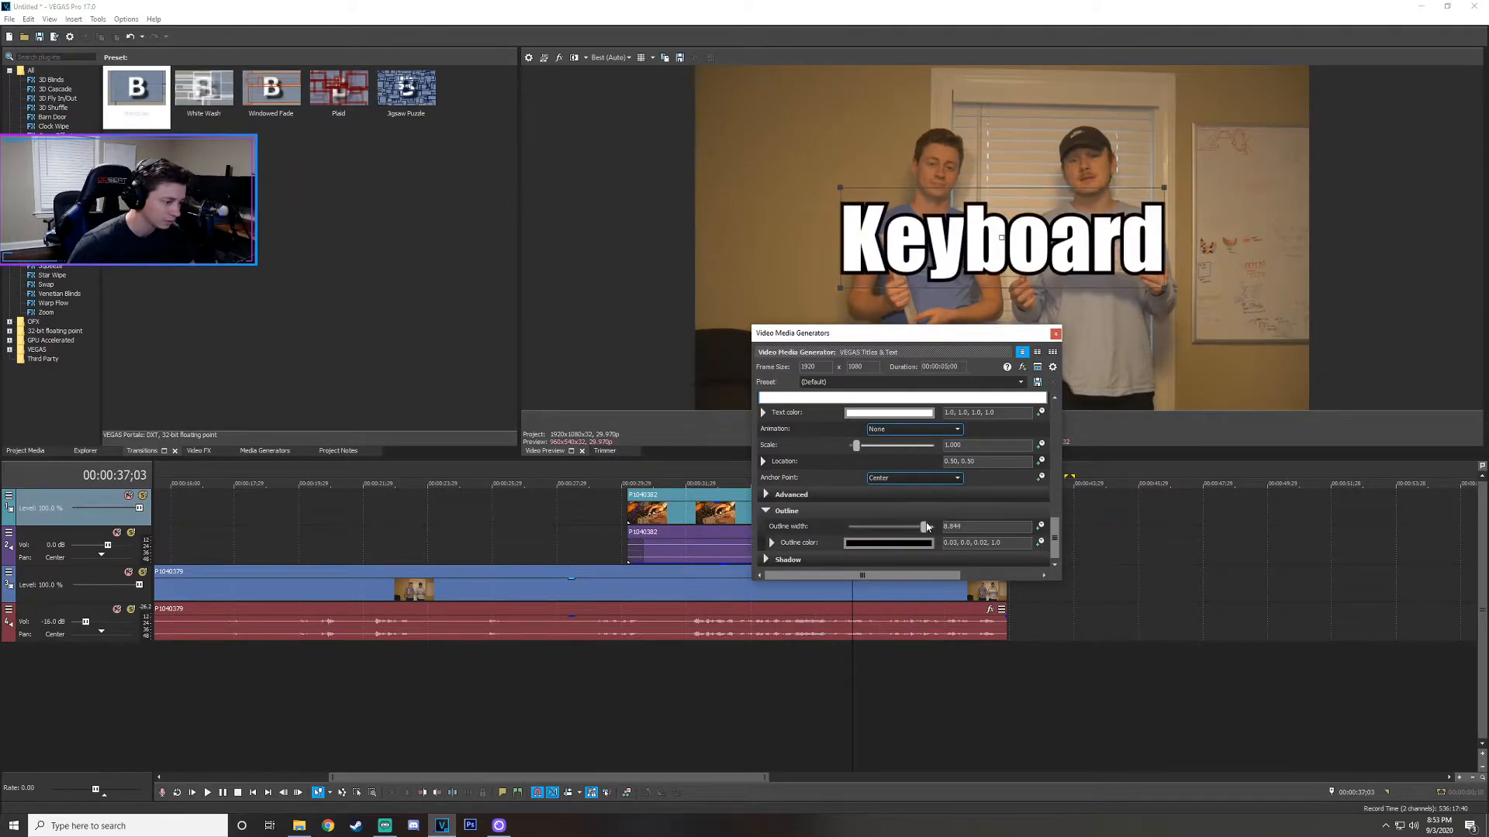
click(1056, 334)
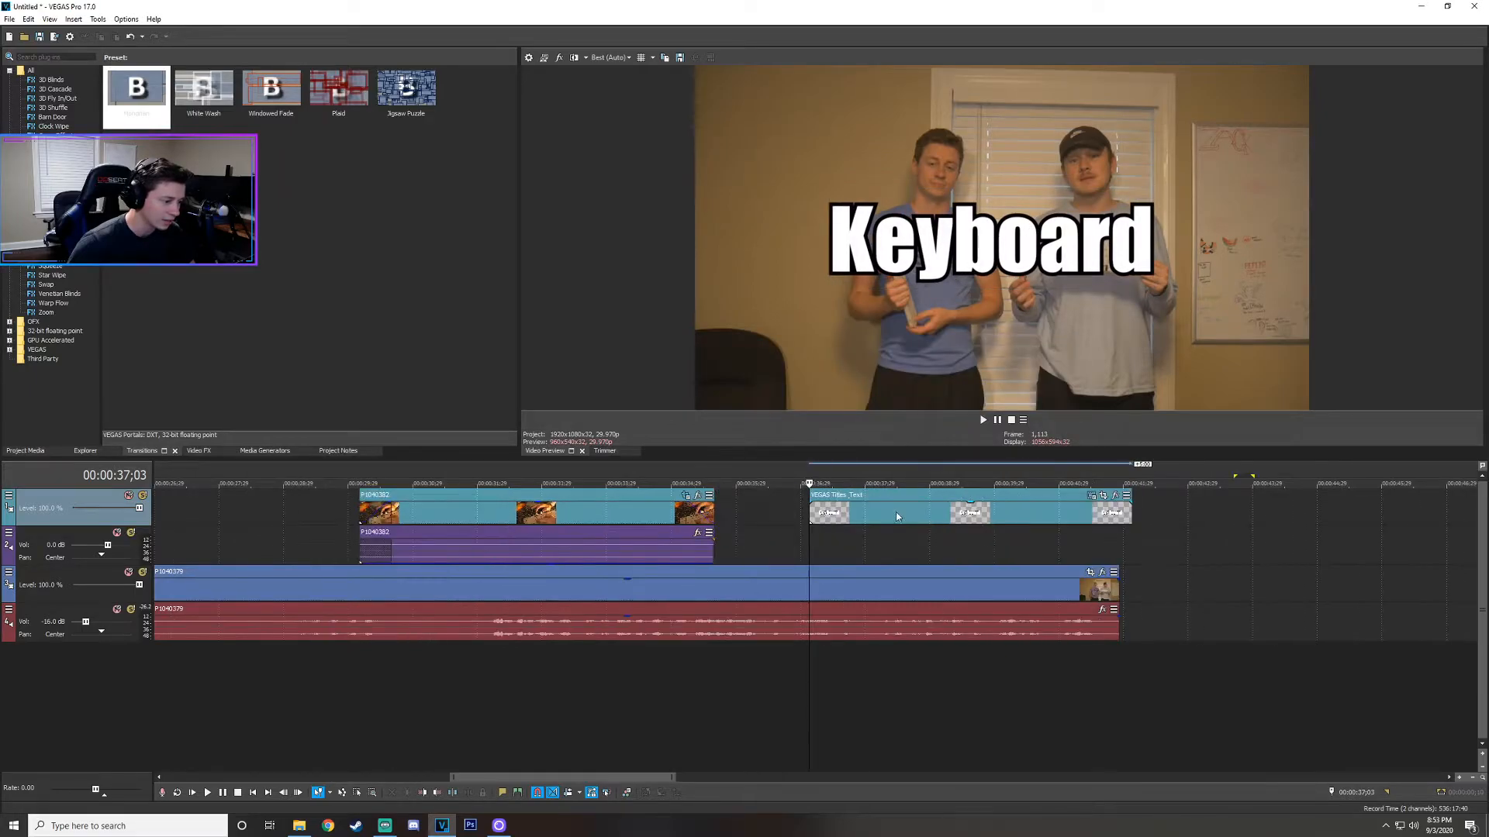
Give the Keyboard title start and end fades and move it against the end of overlay clip P1040382.
drag(811, 504, 856, 506)
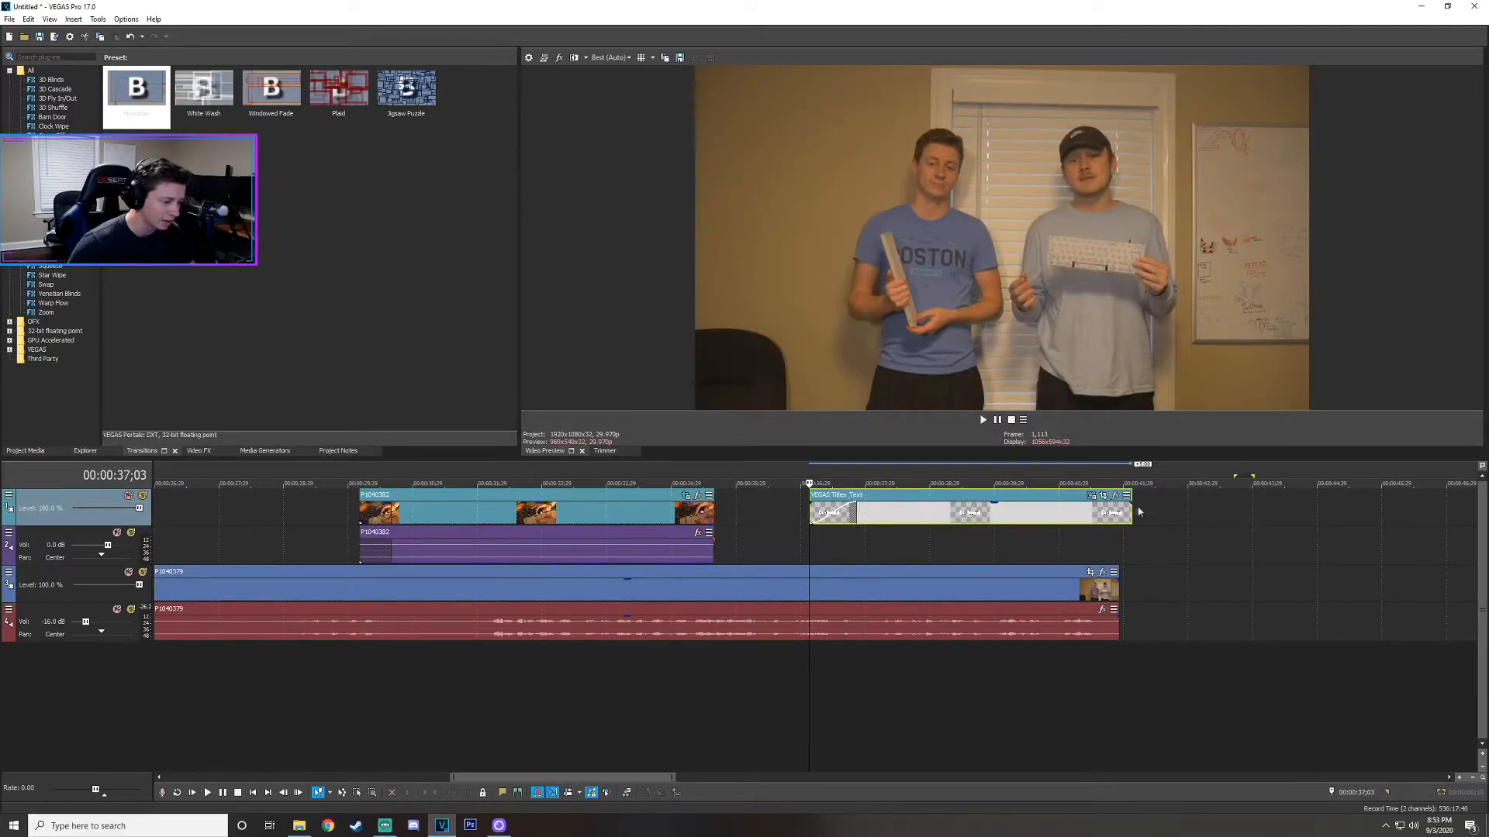
scroll(1088, 504, down, 6)
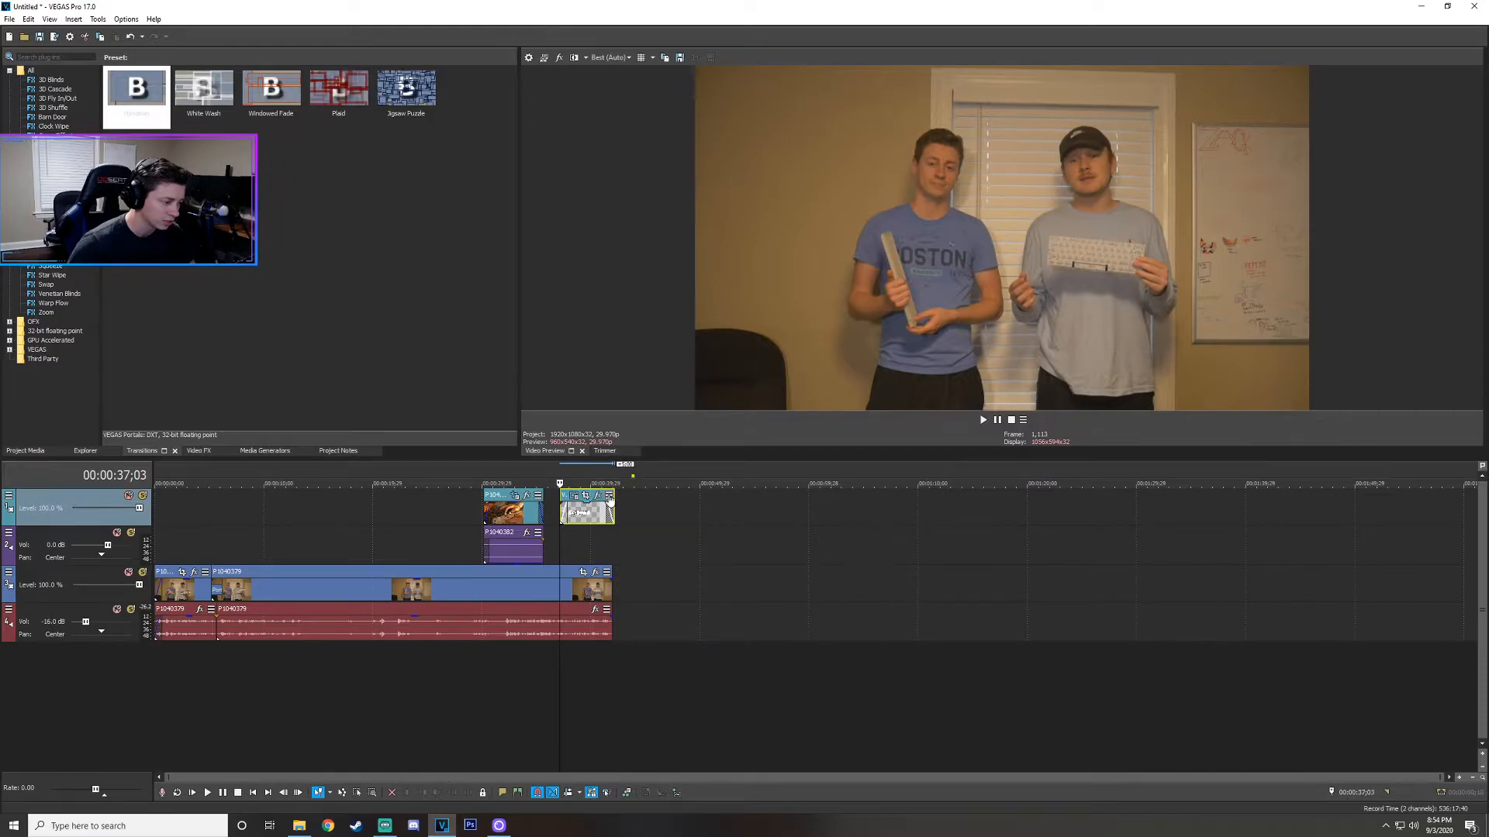
drag(578, 518, 564, 515)
click(532, 468)
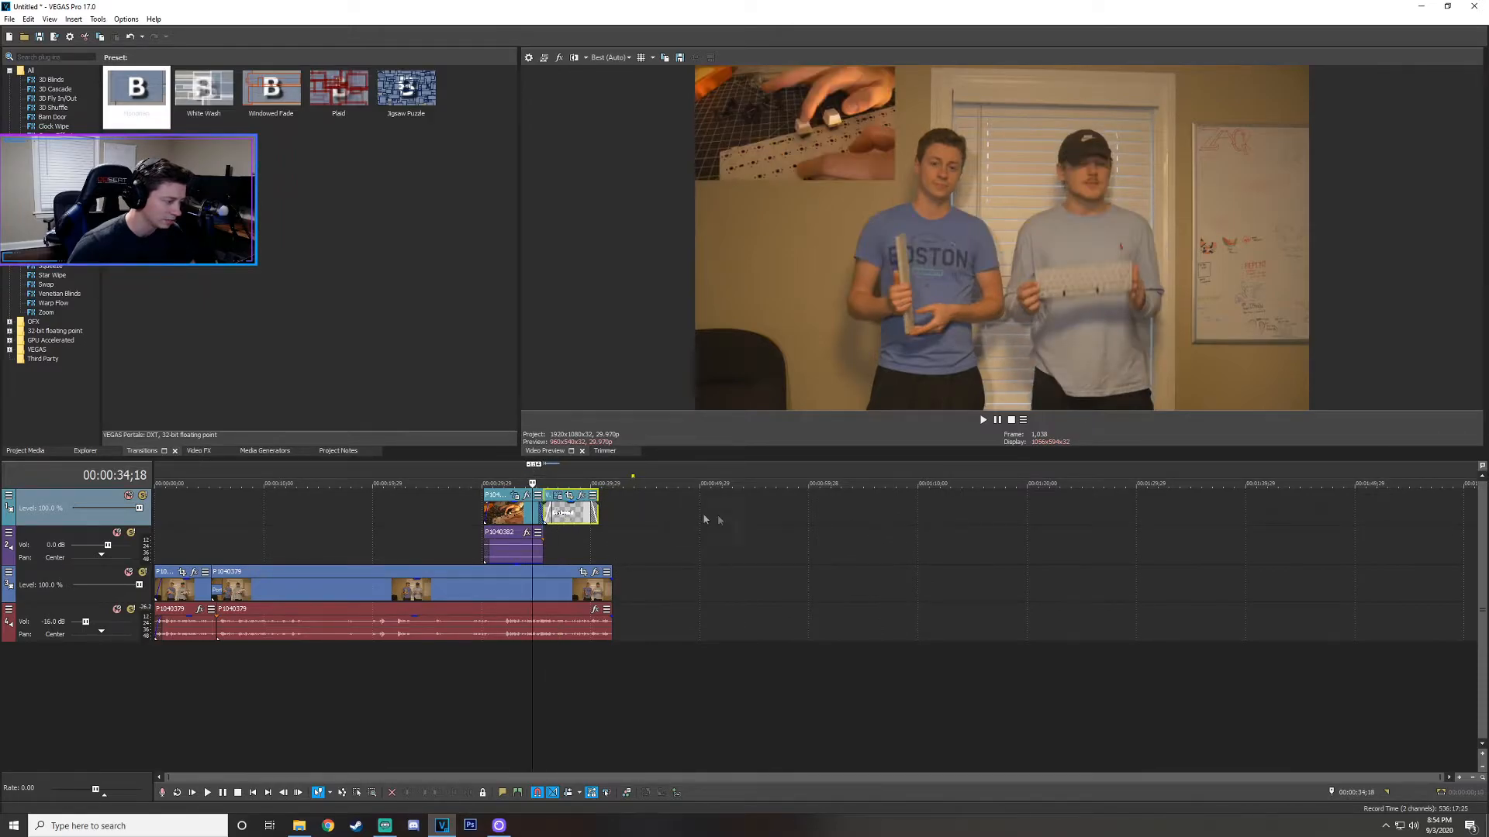
Overlap the Keyboard title slightly with the overlay clip's end and play the resulting crossfade.
scroll(711, 518, up, 2)
drag(867, 508, 858, 513)
click(982, 419)
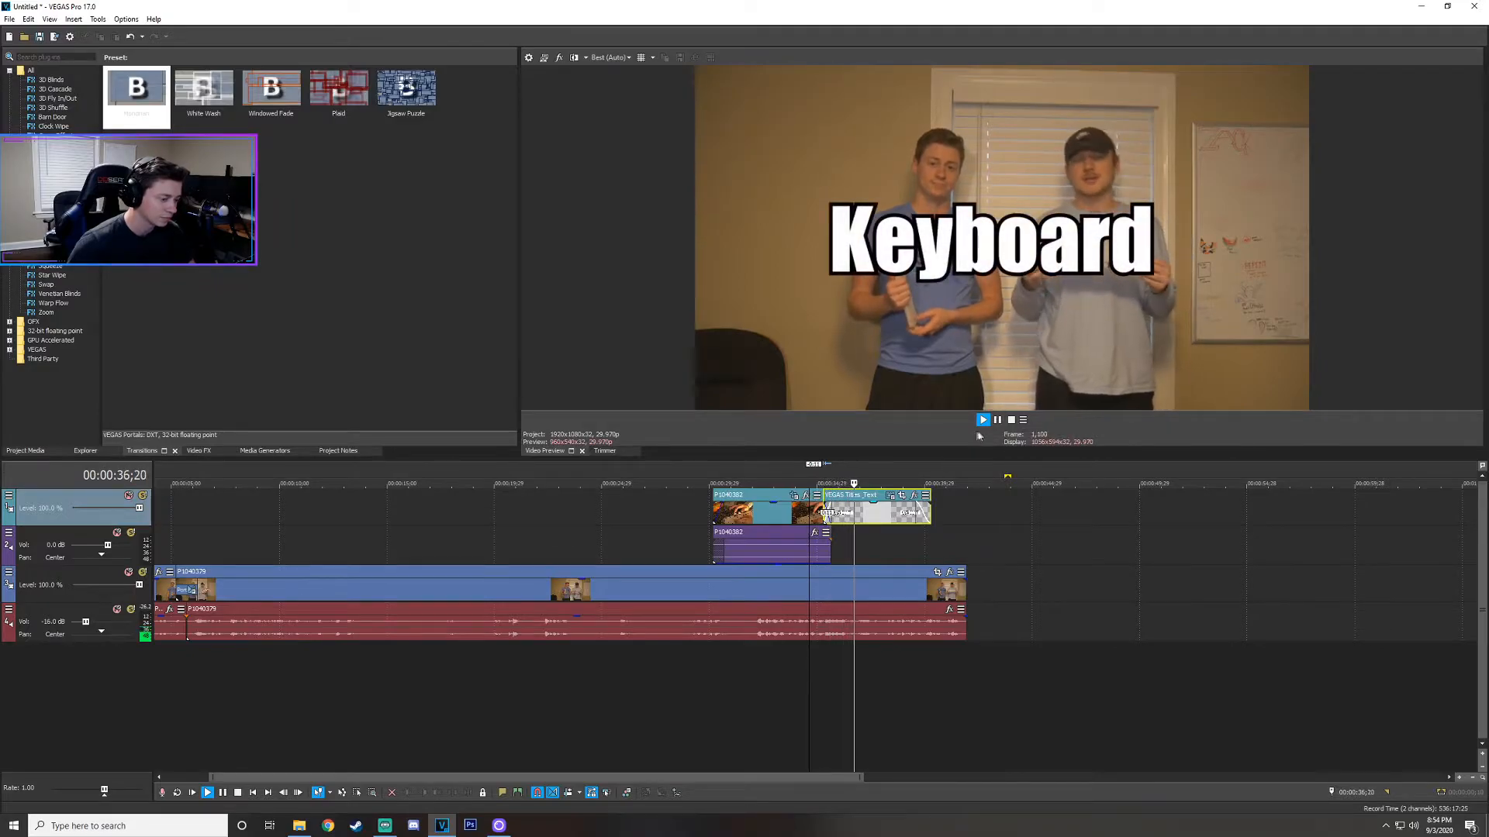
click(998, 420)
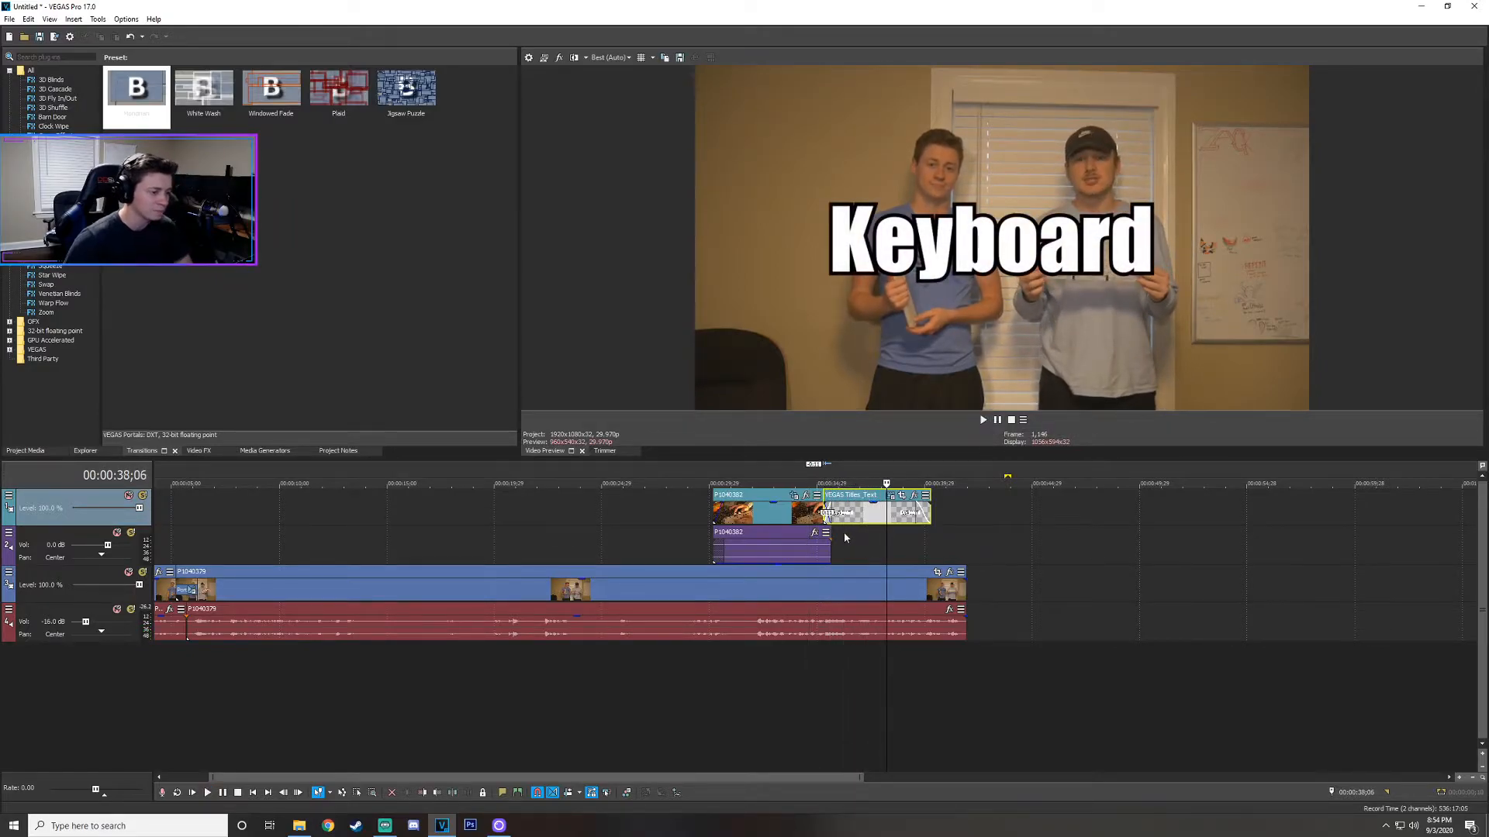
Reopen the Keyboard title's generated media settings, review its text options, and close them.
scroll(844, 532, up, 2)
click(857, 496)
drag(1052, 432, 1052, 450)
click(865, 515)
click(876, 514)
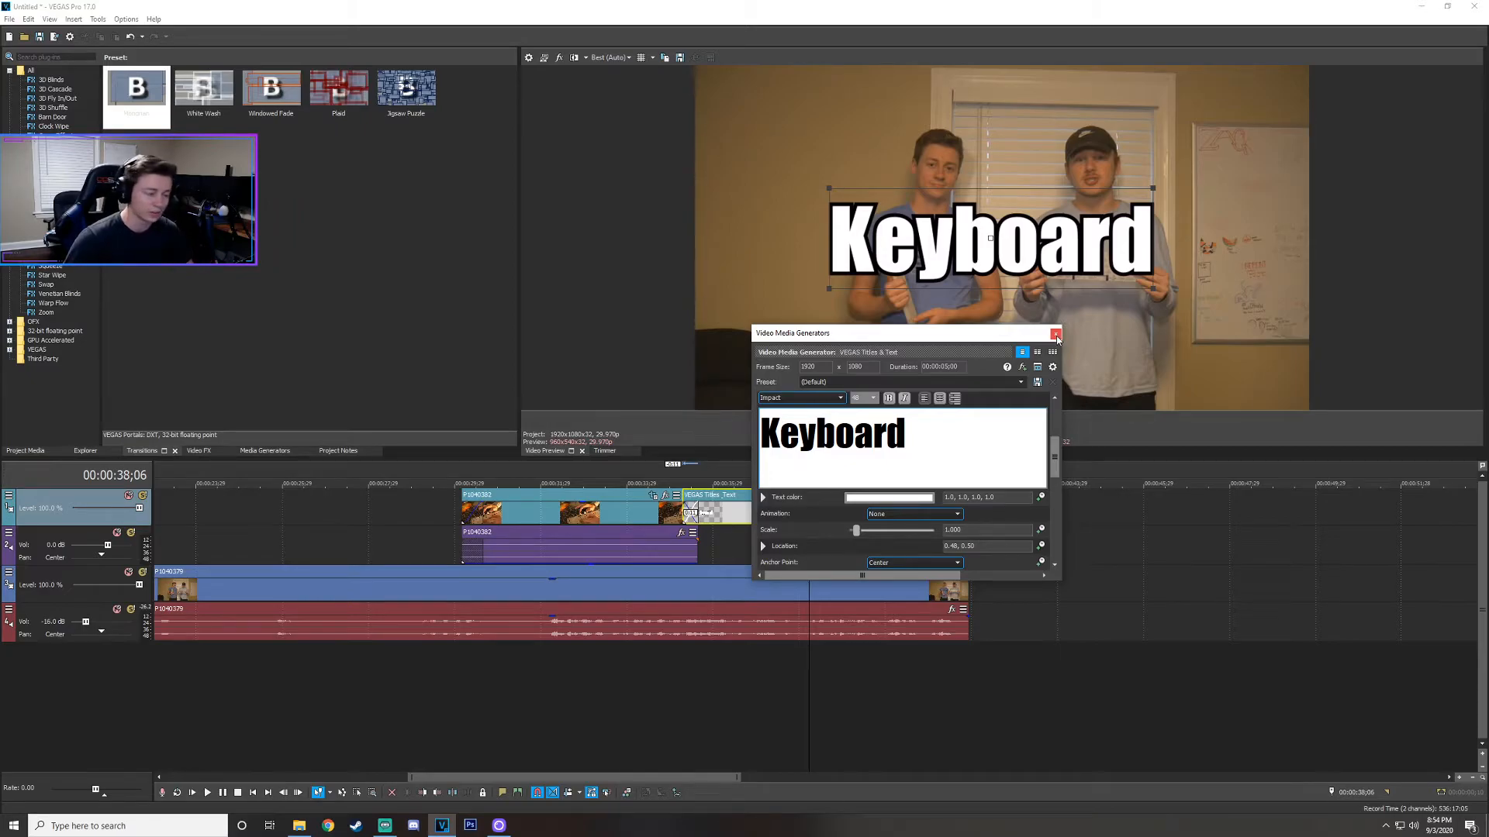
click(1056, 335)
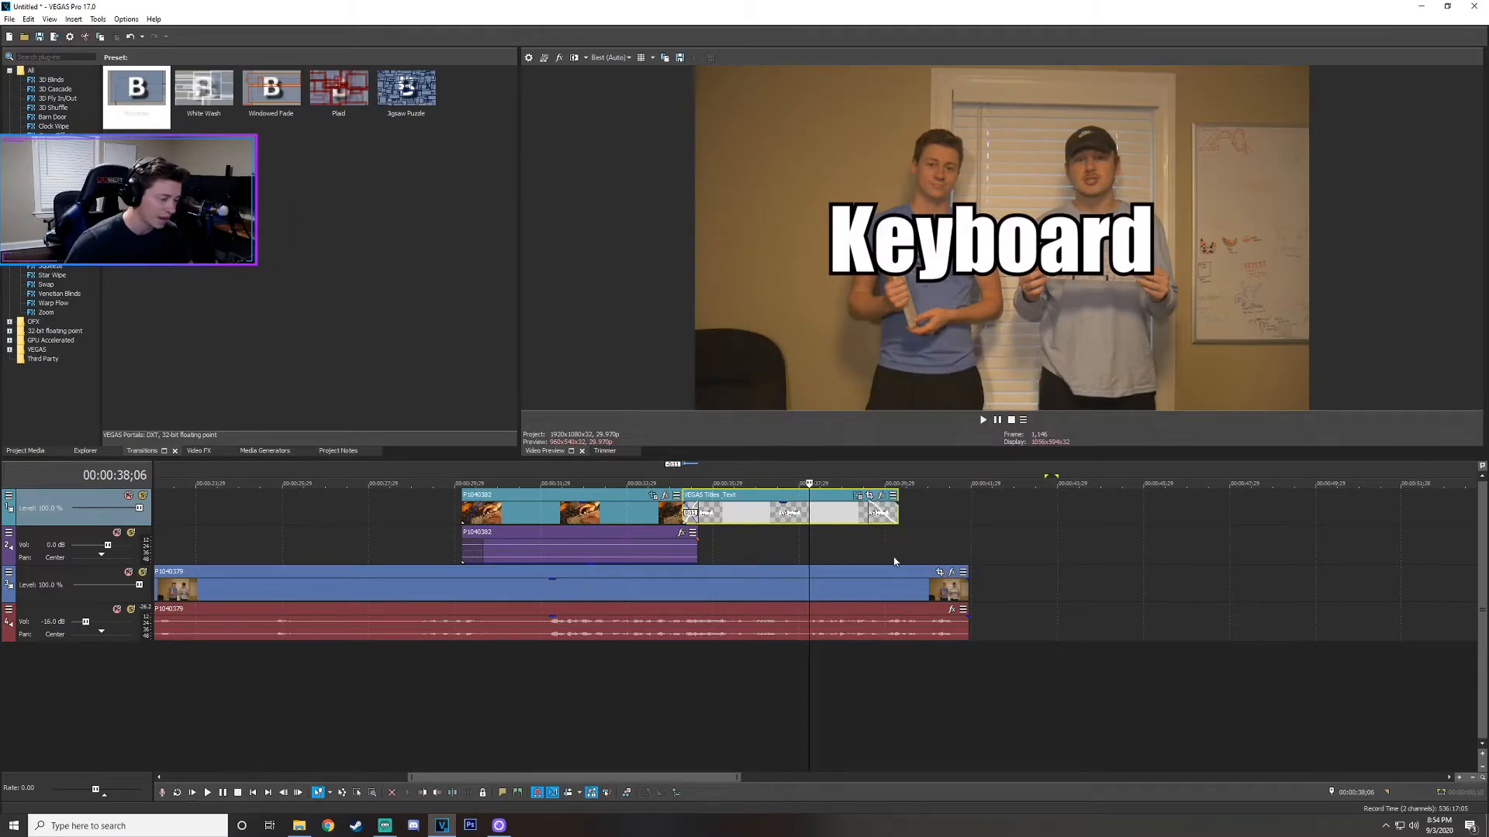
Add clip P1040383 from the 104_PANA folder directly after the end of the main footage.
scroll(812, 558, down, 4)
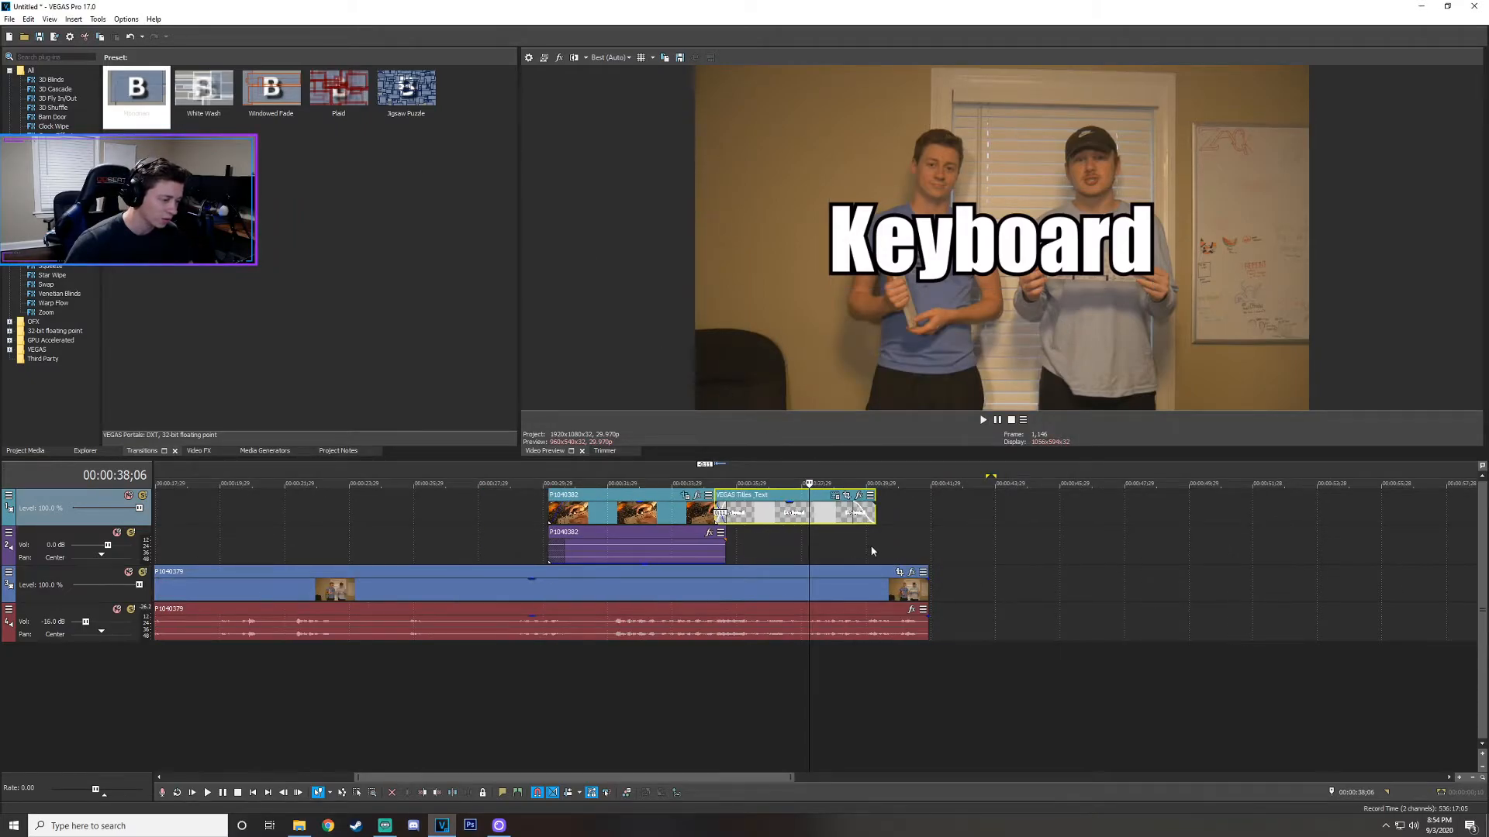
click(803, 548)
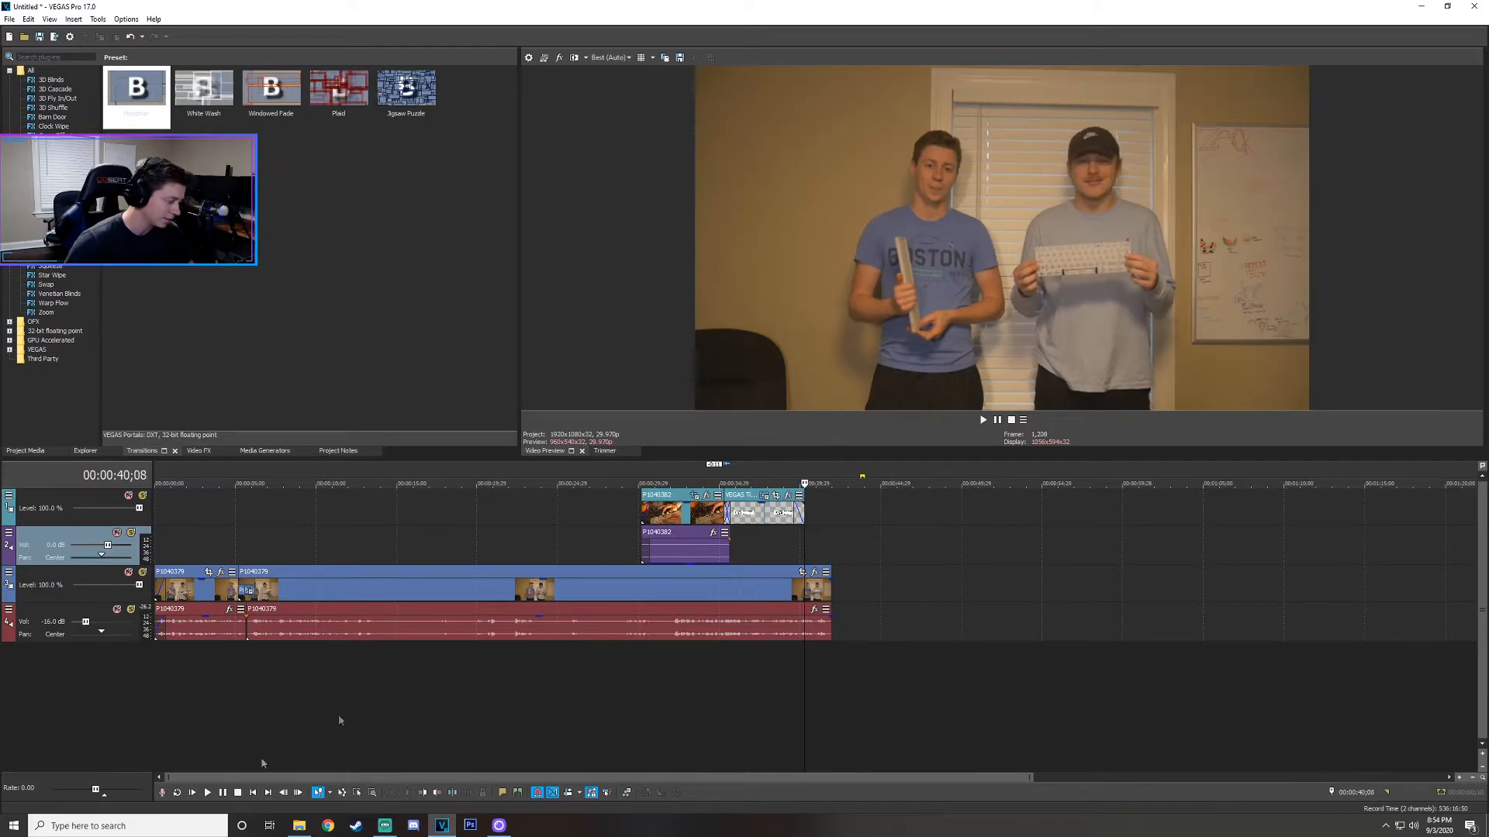
click(298, 826)
click(767, 256)
drag(768, 258, 836, 613)
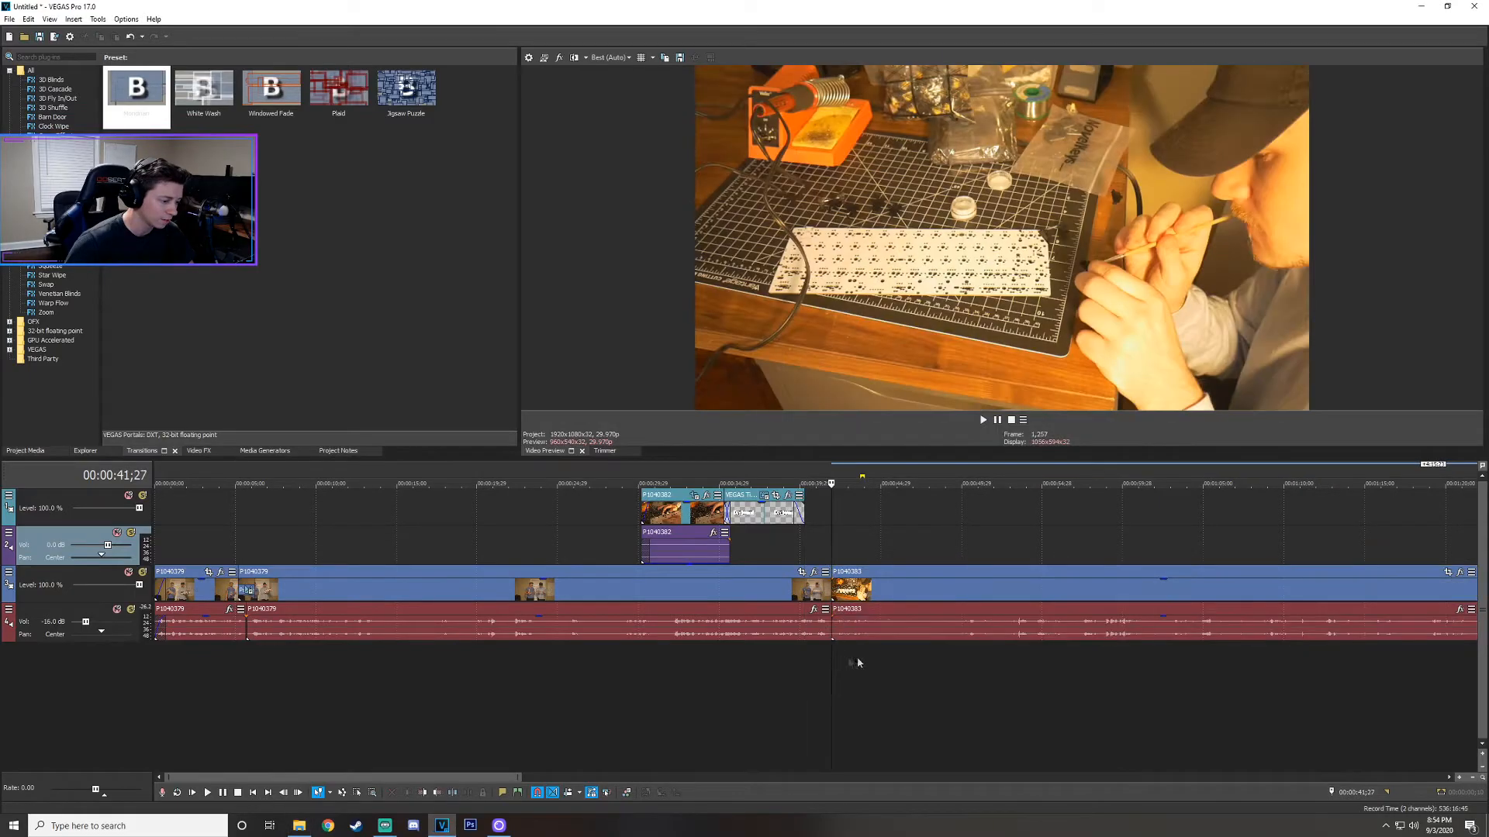
Insert a Velocity envelope on clip P1040383 and raise it to roughly four times normal speed.
scroll(849, 659, down, 5)
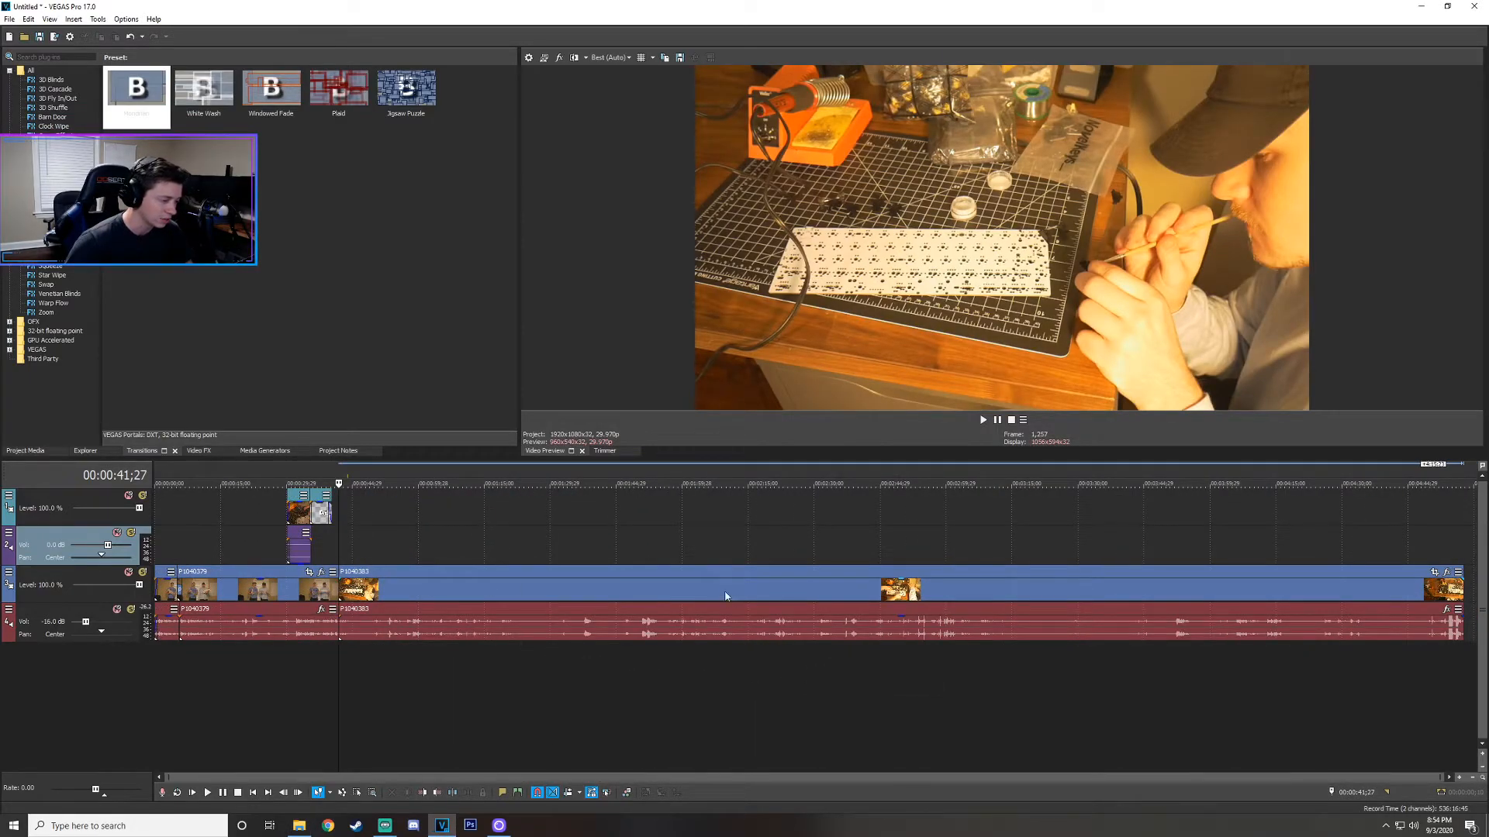
click(683, 593)
right_click(683, 593)
mouse_move(768, 481)
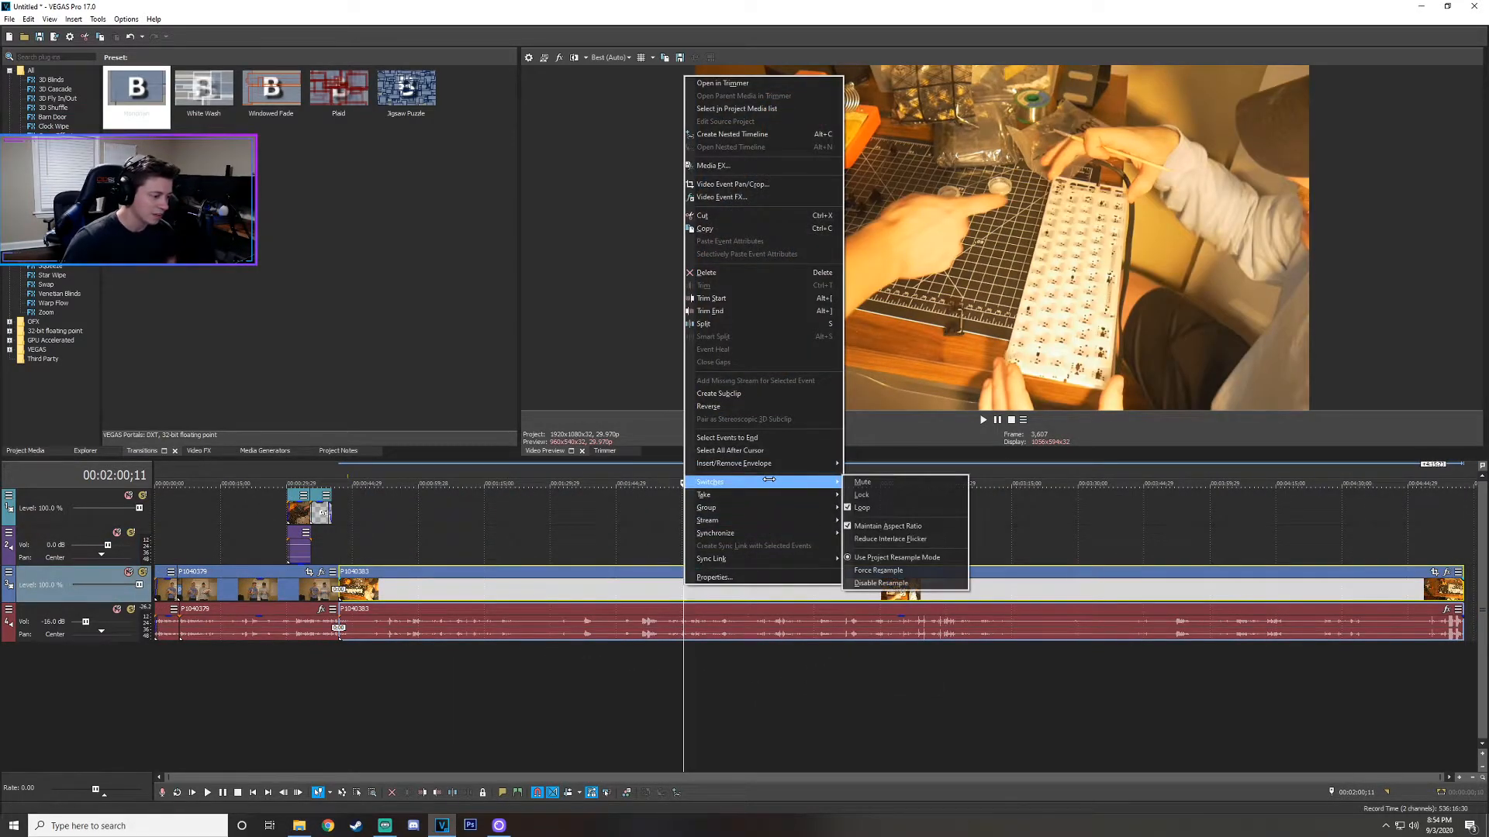
click(624, 618)
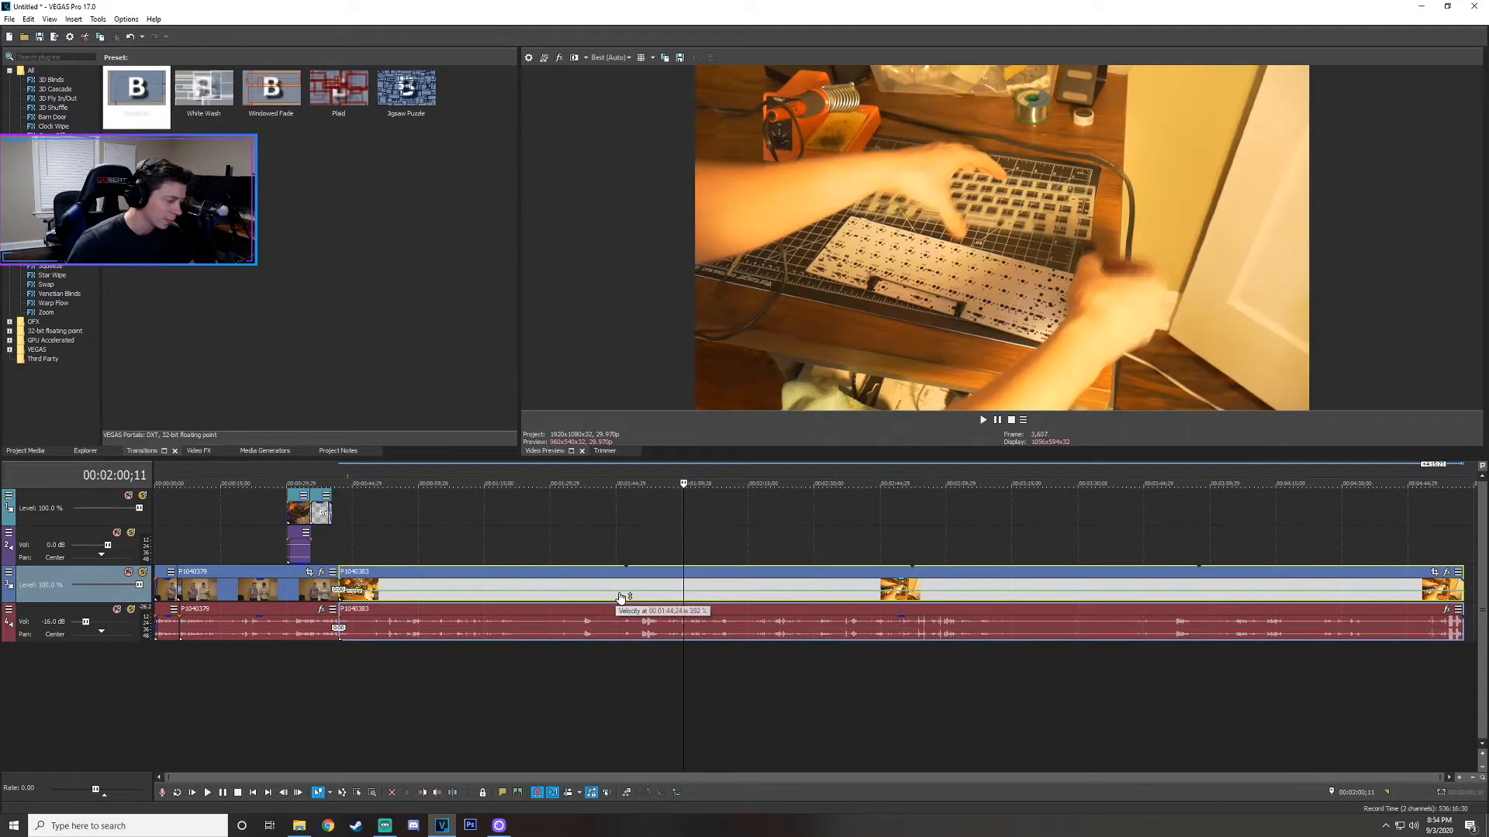
right_click(621, 599)
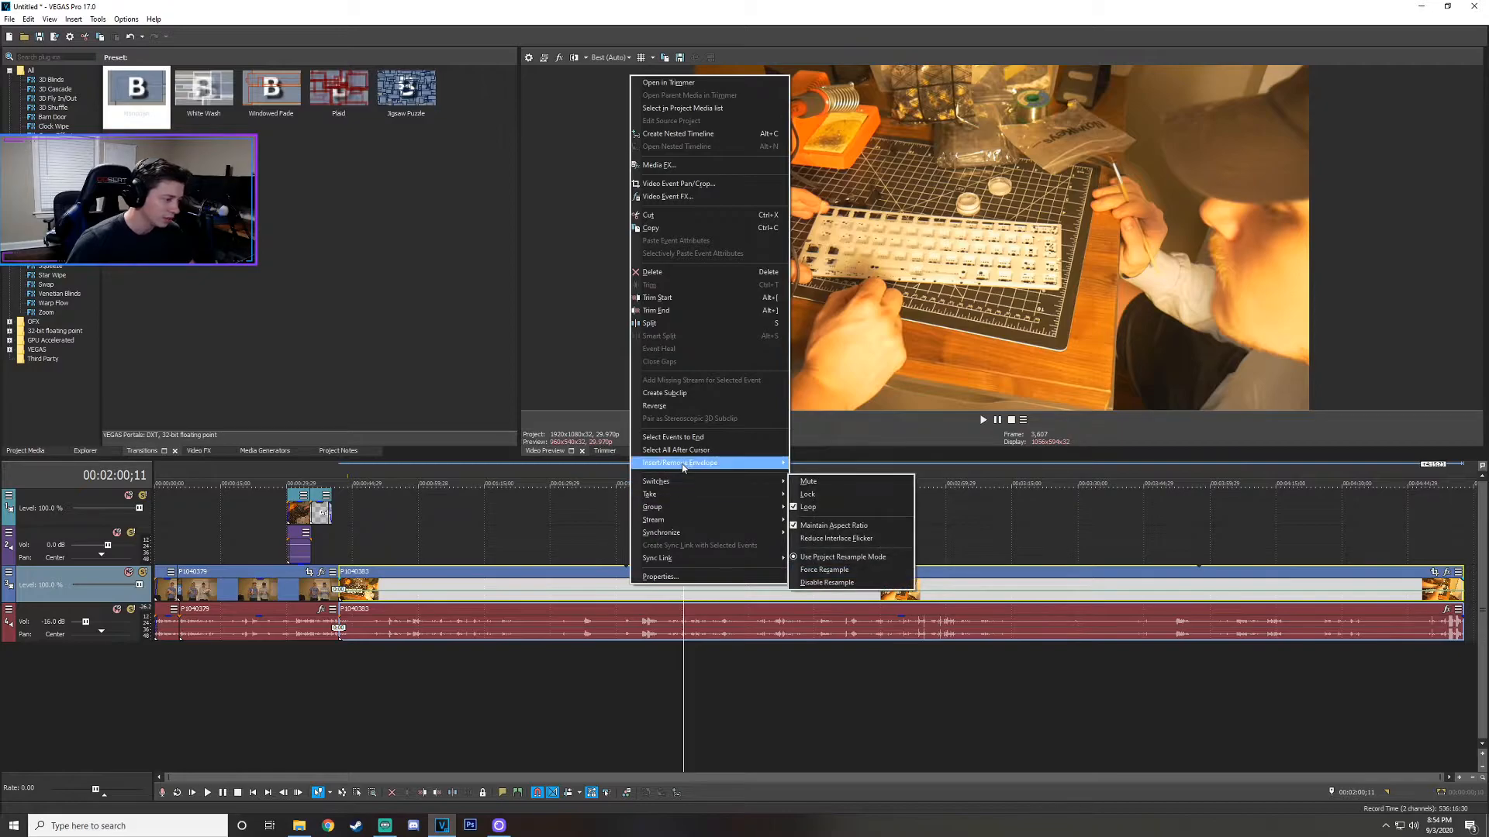
mouse_move(683, 467)
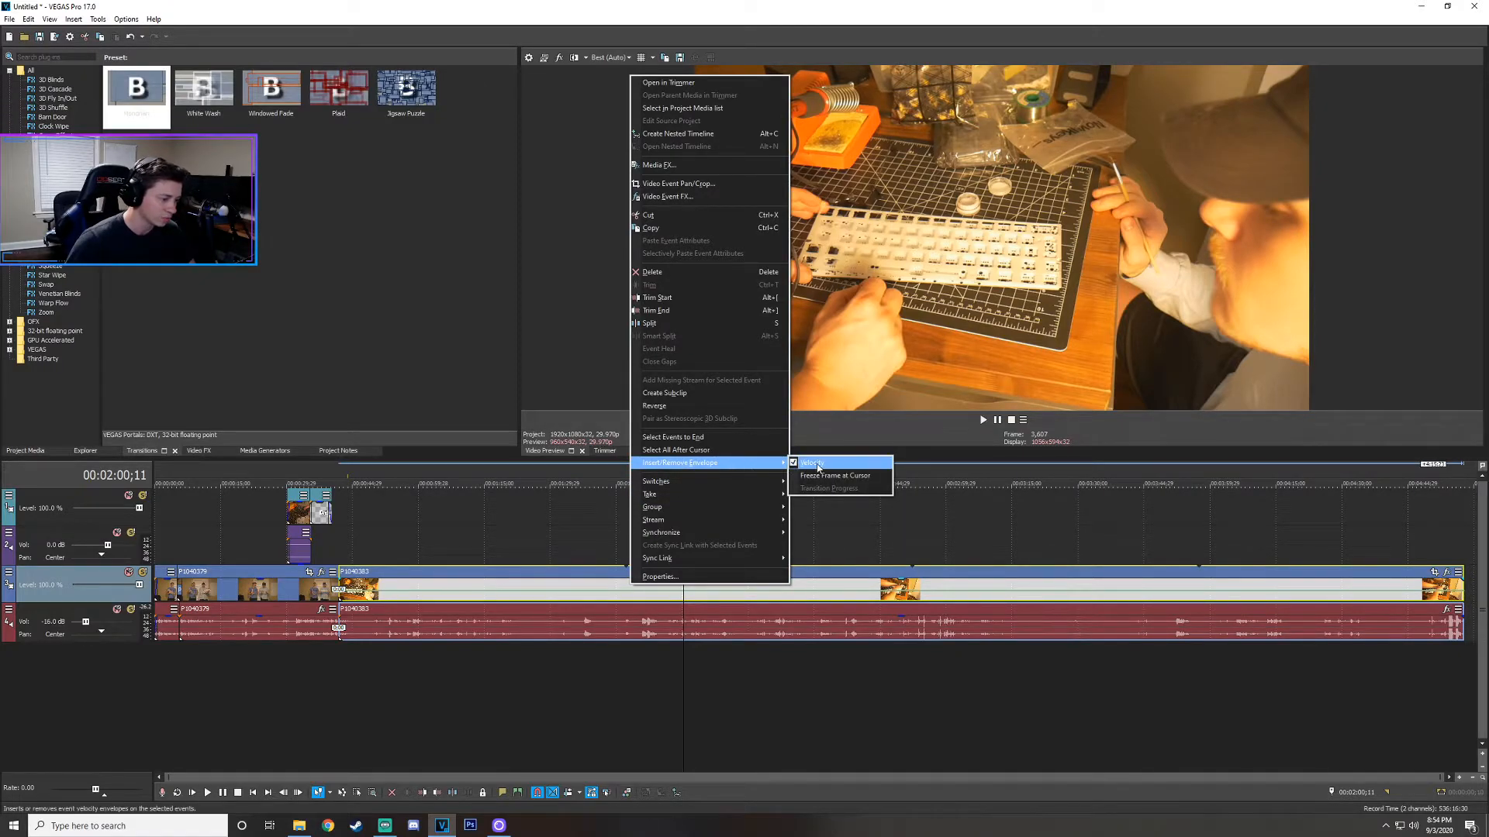
click(871, 594)
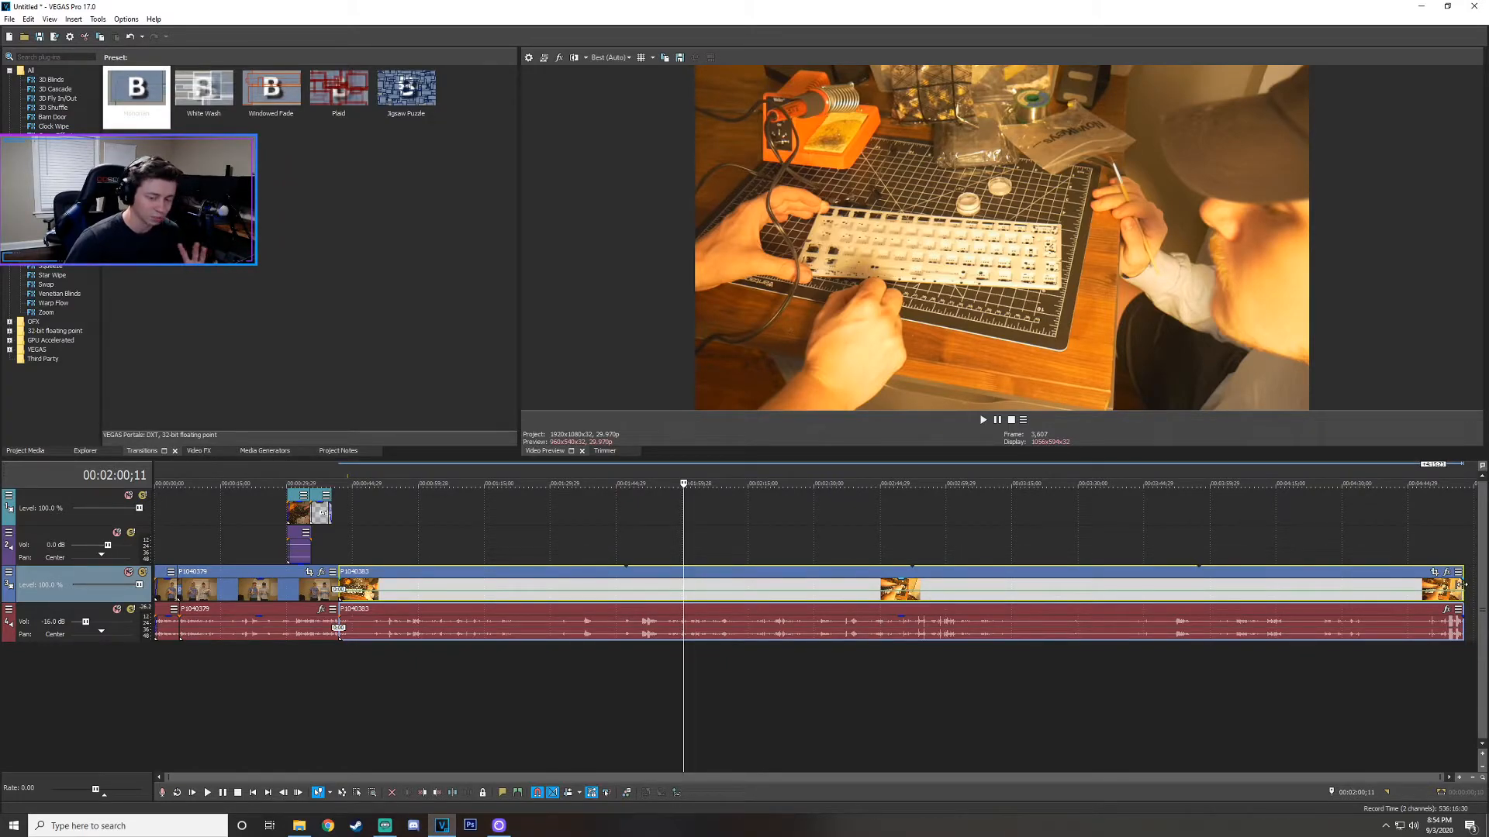
Trim the end of sped-up clip P1040383 back to its first loop point and play part of it.
drag(1459, 585, 629, 591)
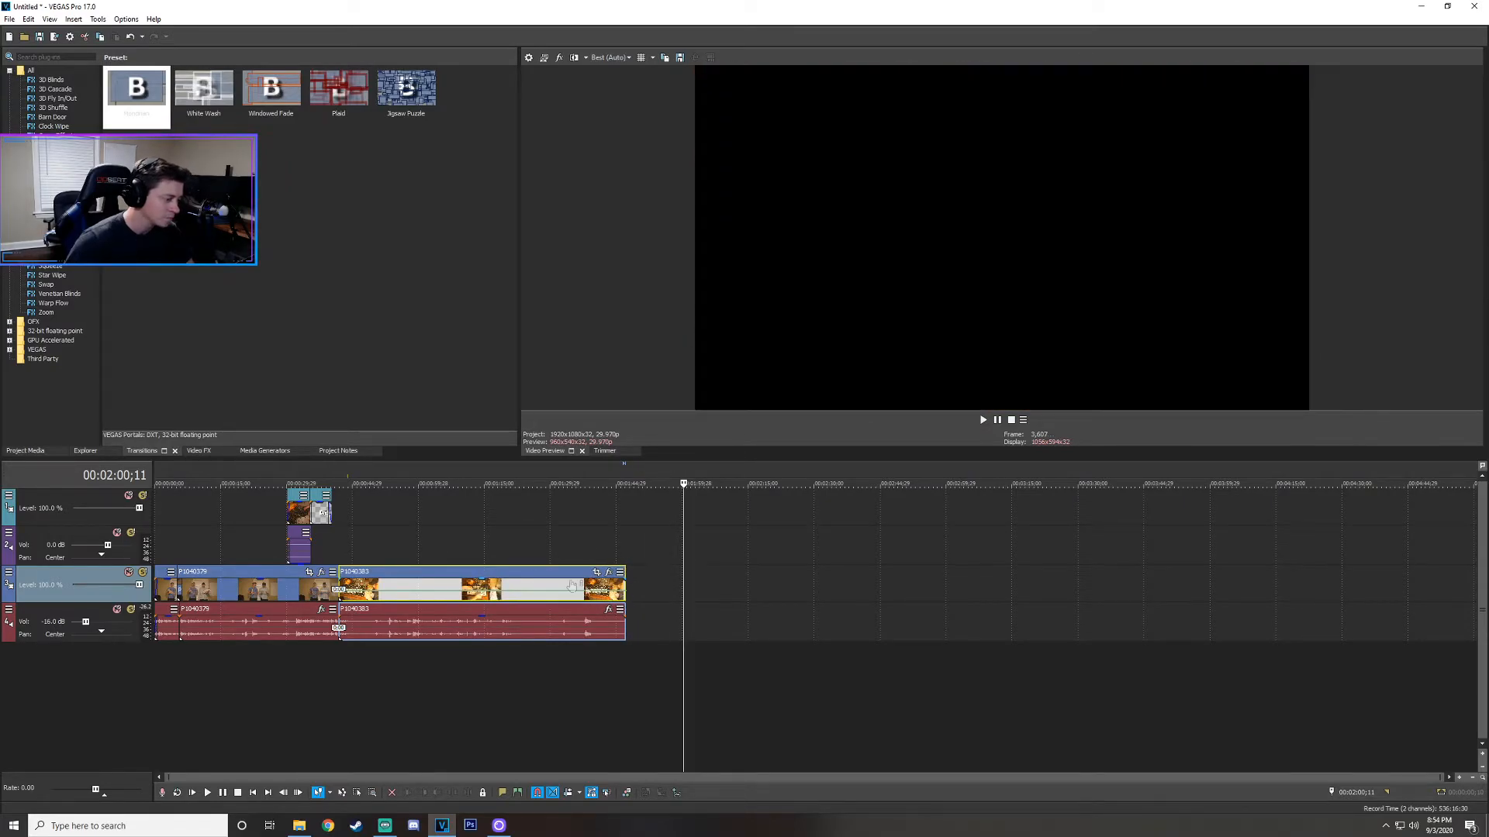
click(429, 546)
click(982, 421)
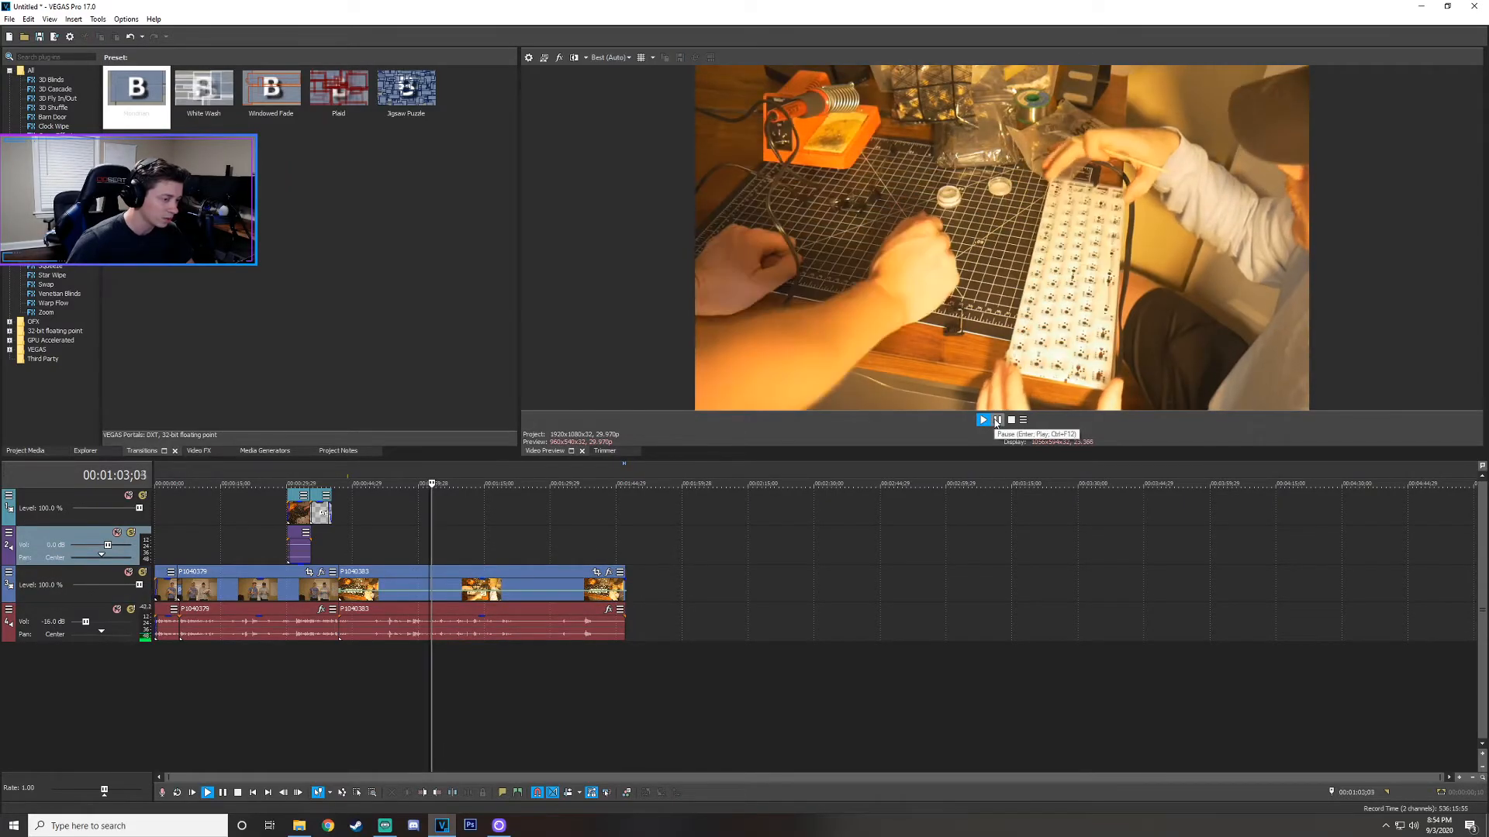
click(997, 421)
Silence clip P1040383's audio, time-compress the clip to a 400% playback rate, and play it.
click(440, 611)
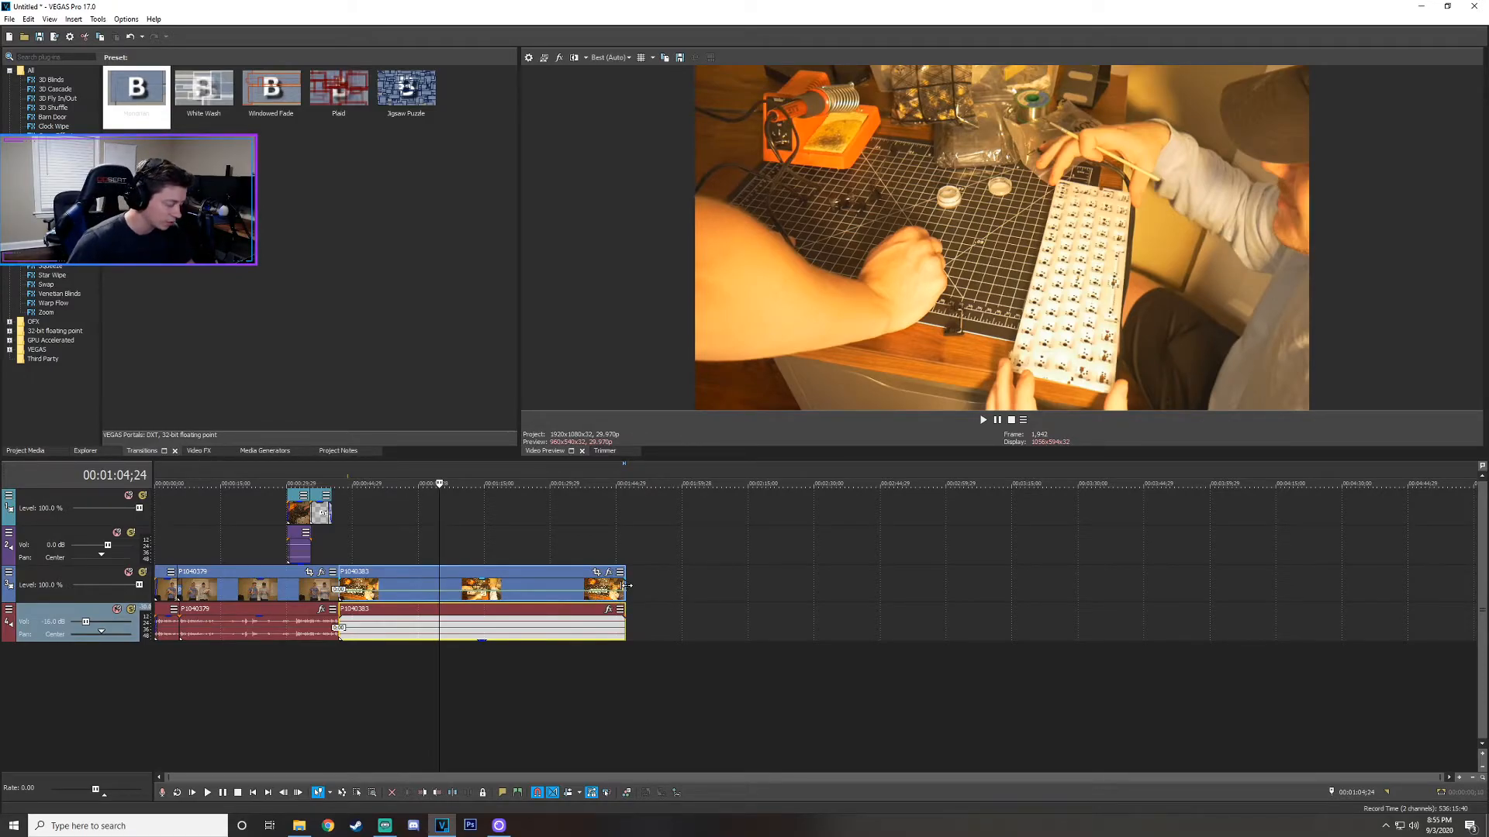
drag(626, 586, 543, 590)
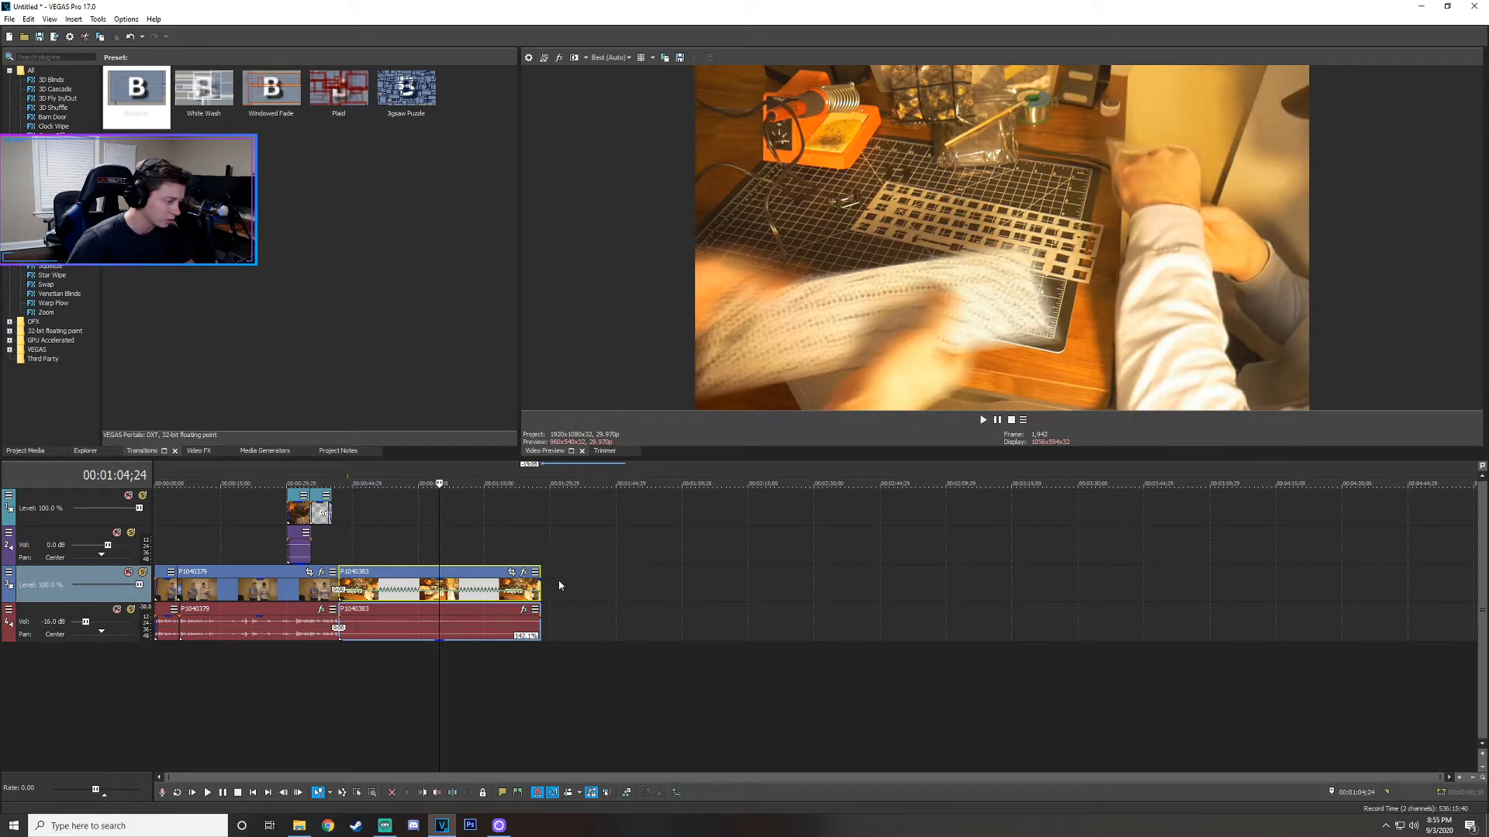
drag(540, 589, 383, 589)
click(347, 534)
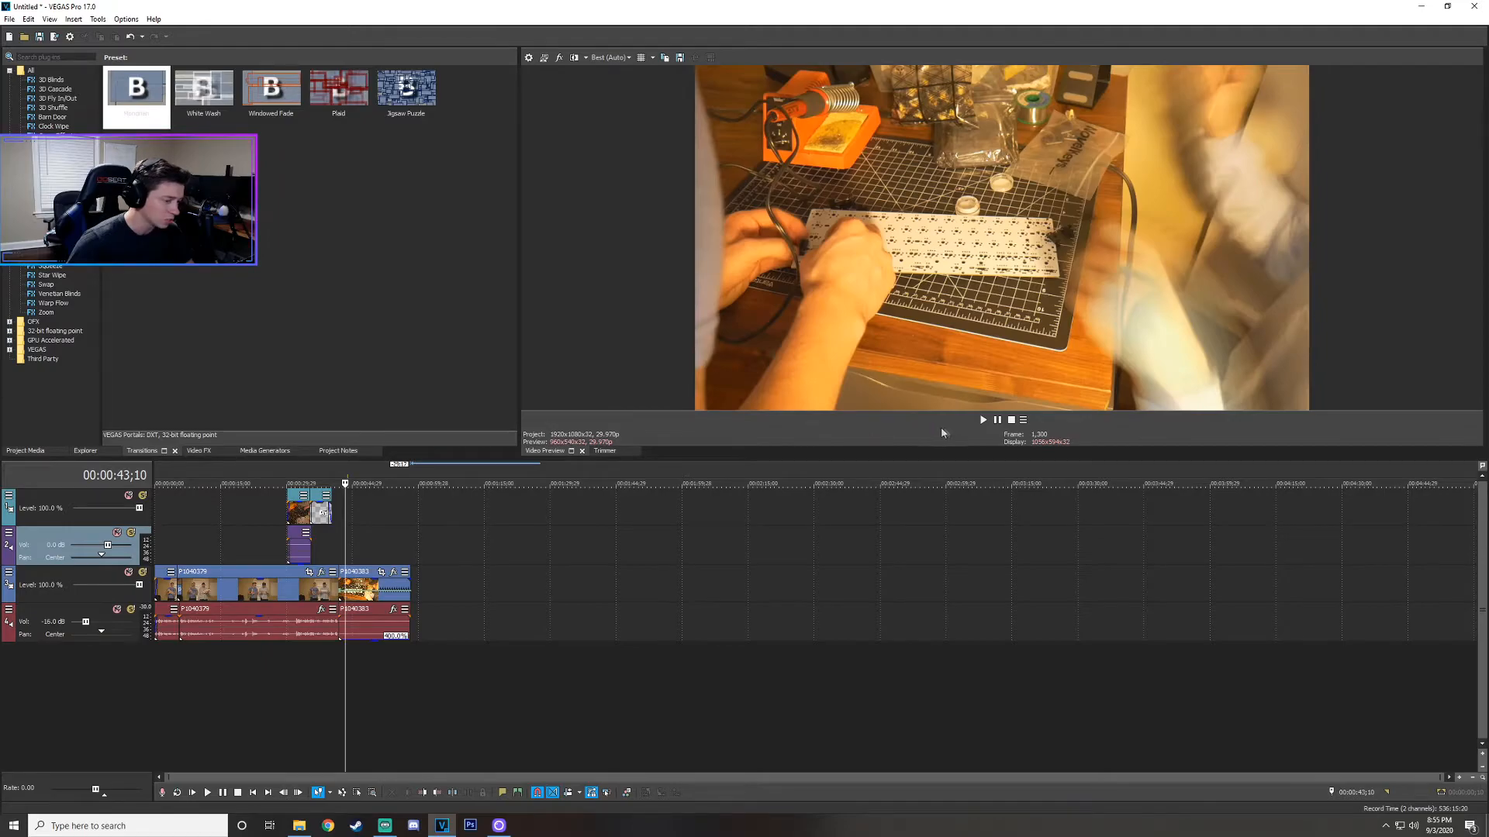
click(983, 420)
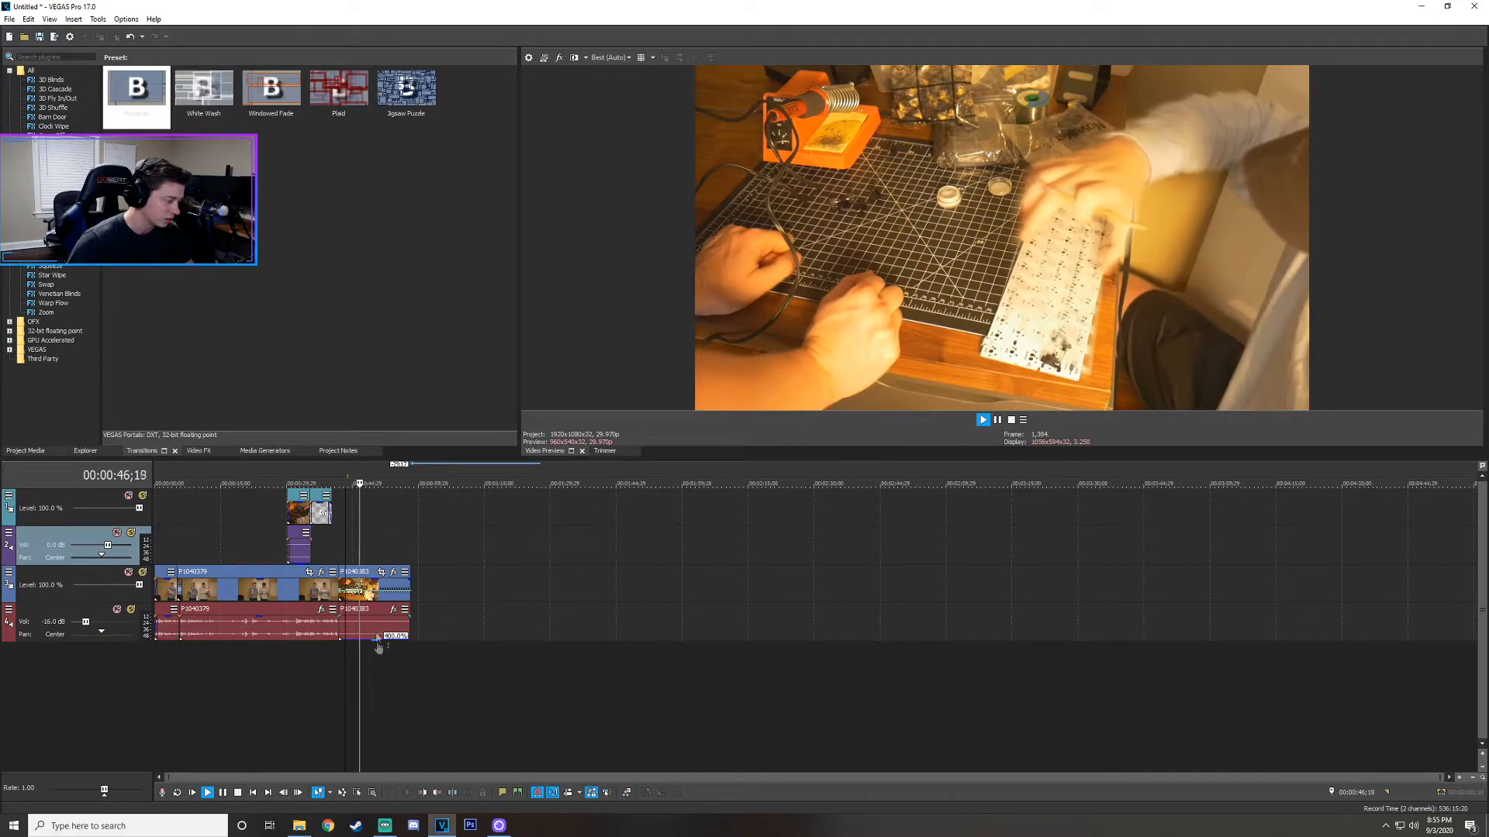
key(Return)
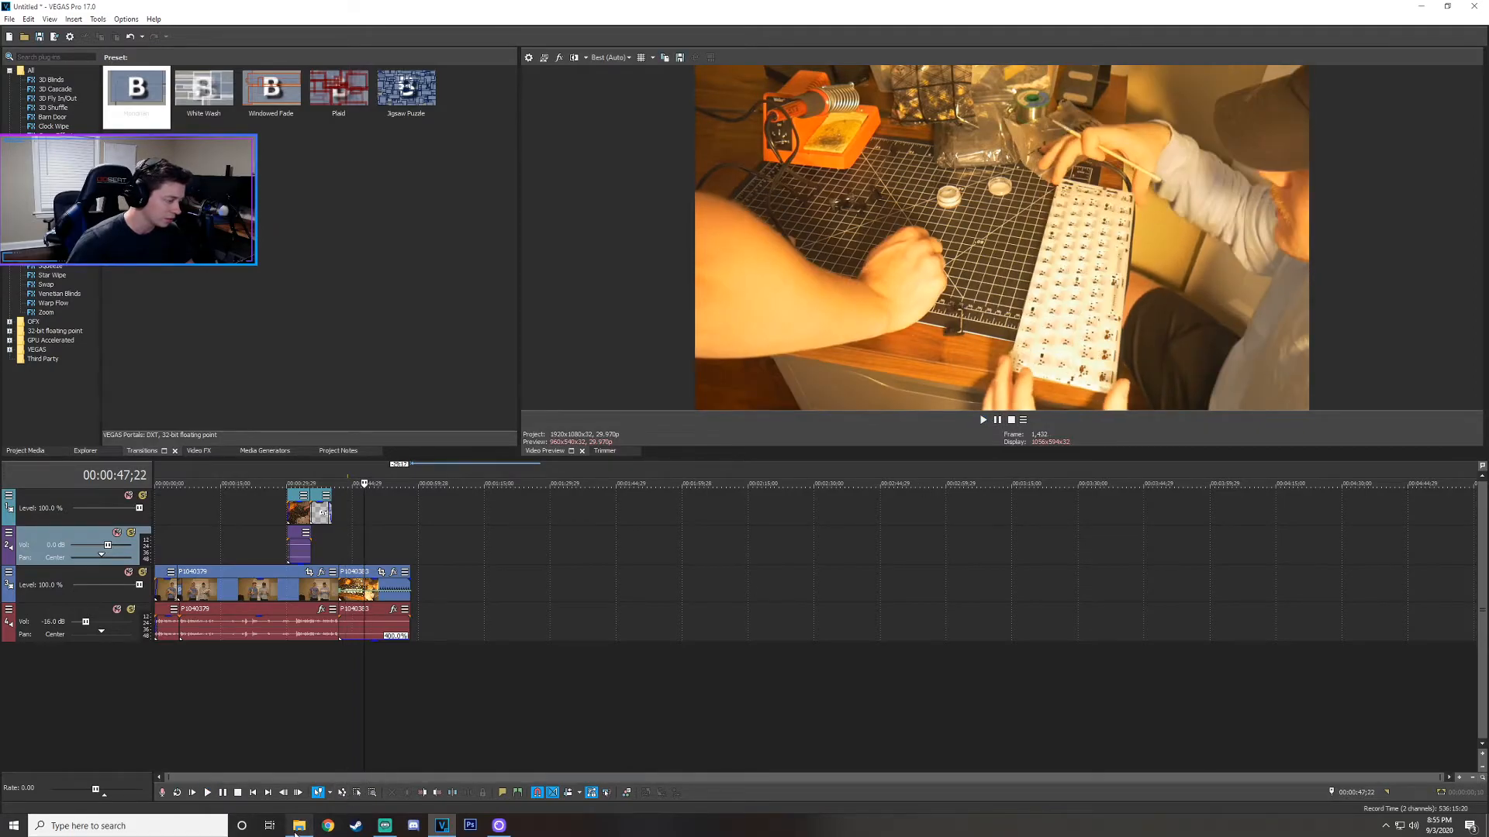
Add the song Fall With Me [NCS Release] on a new audio track, starting where clip P1040383 begins.
click(298, 826)
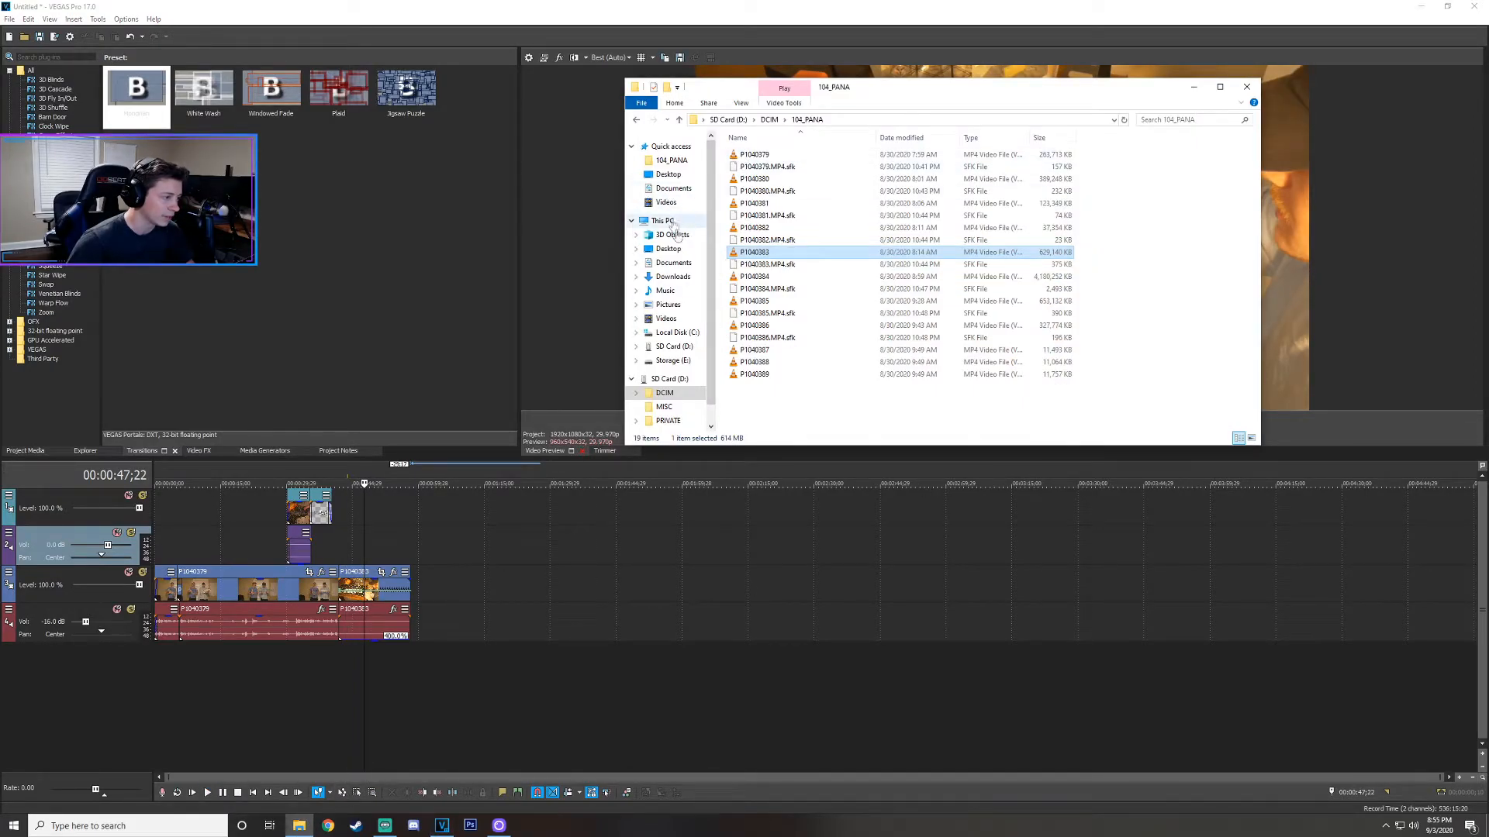
click(668, 304)
click(671, 292)
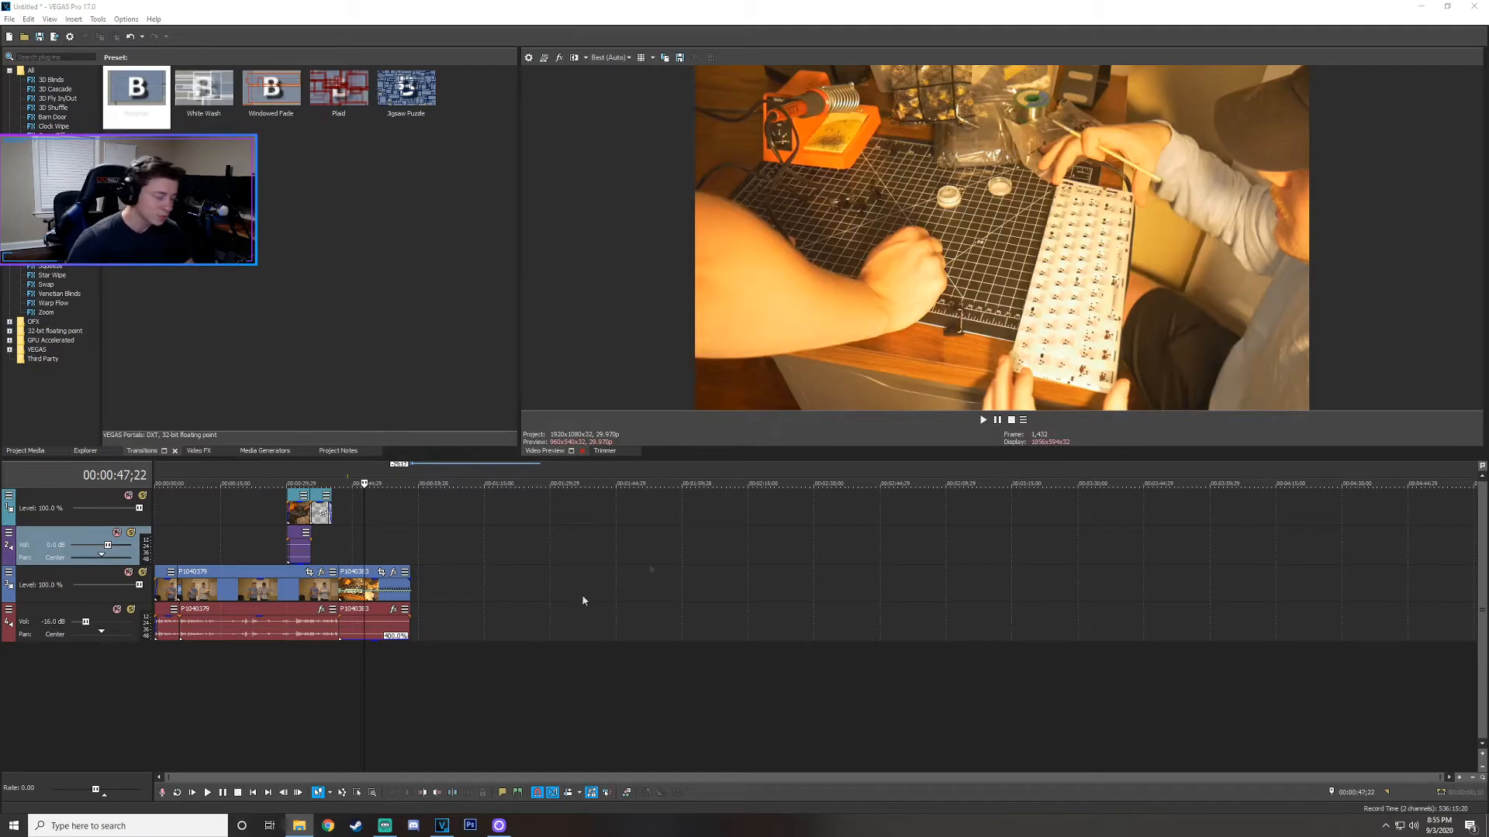
drag(583, 601, 341, 690)
click(332, 709)
click(342, 700)
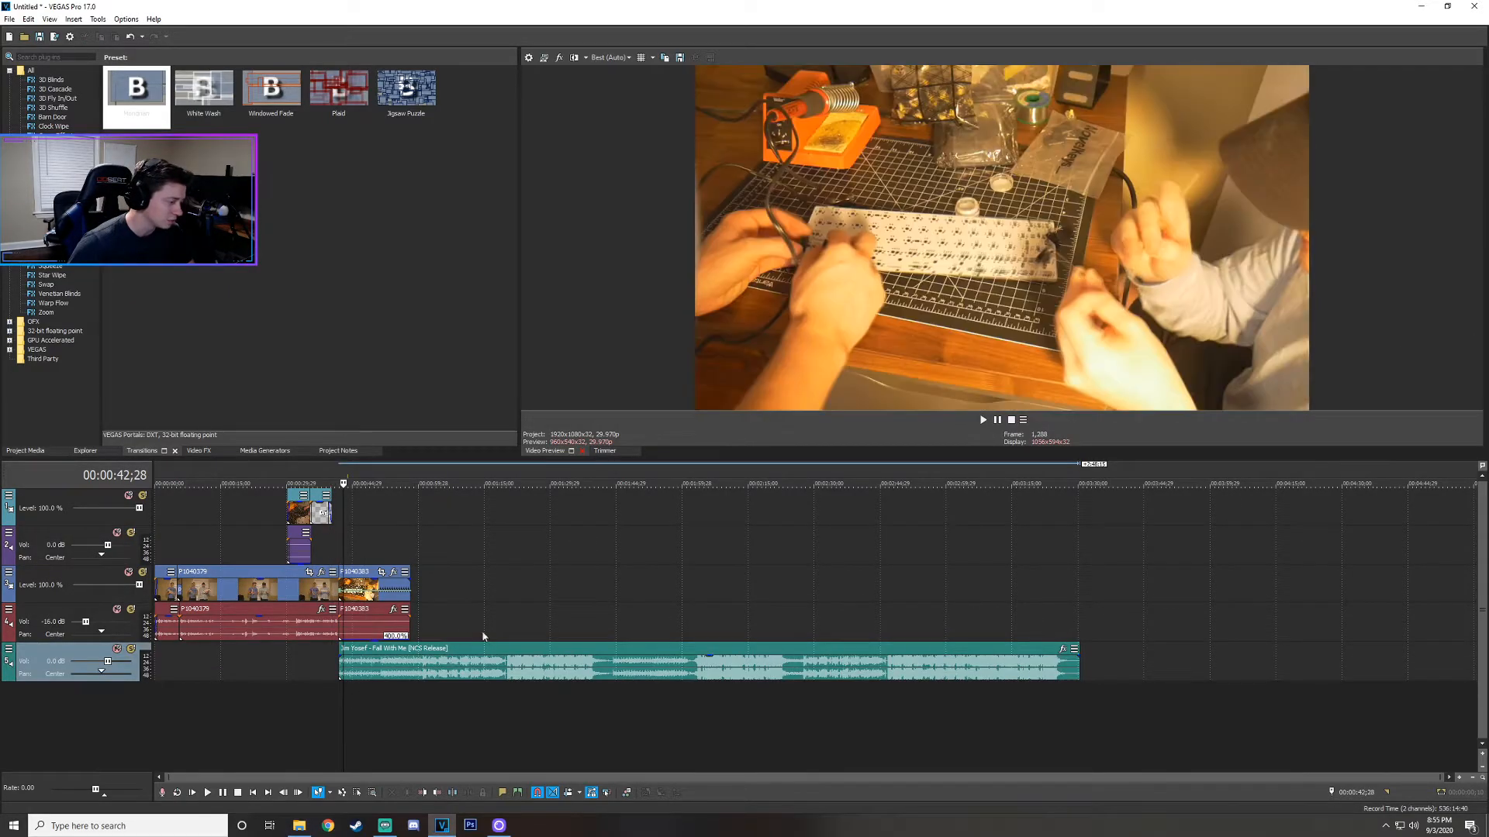
Lower the music track's volume to -45 dB, then move the song to the start of the timeline and play it.
scroll(101, 665, down, 5)
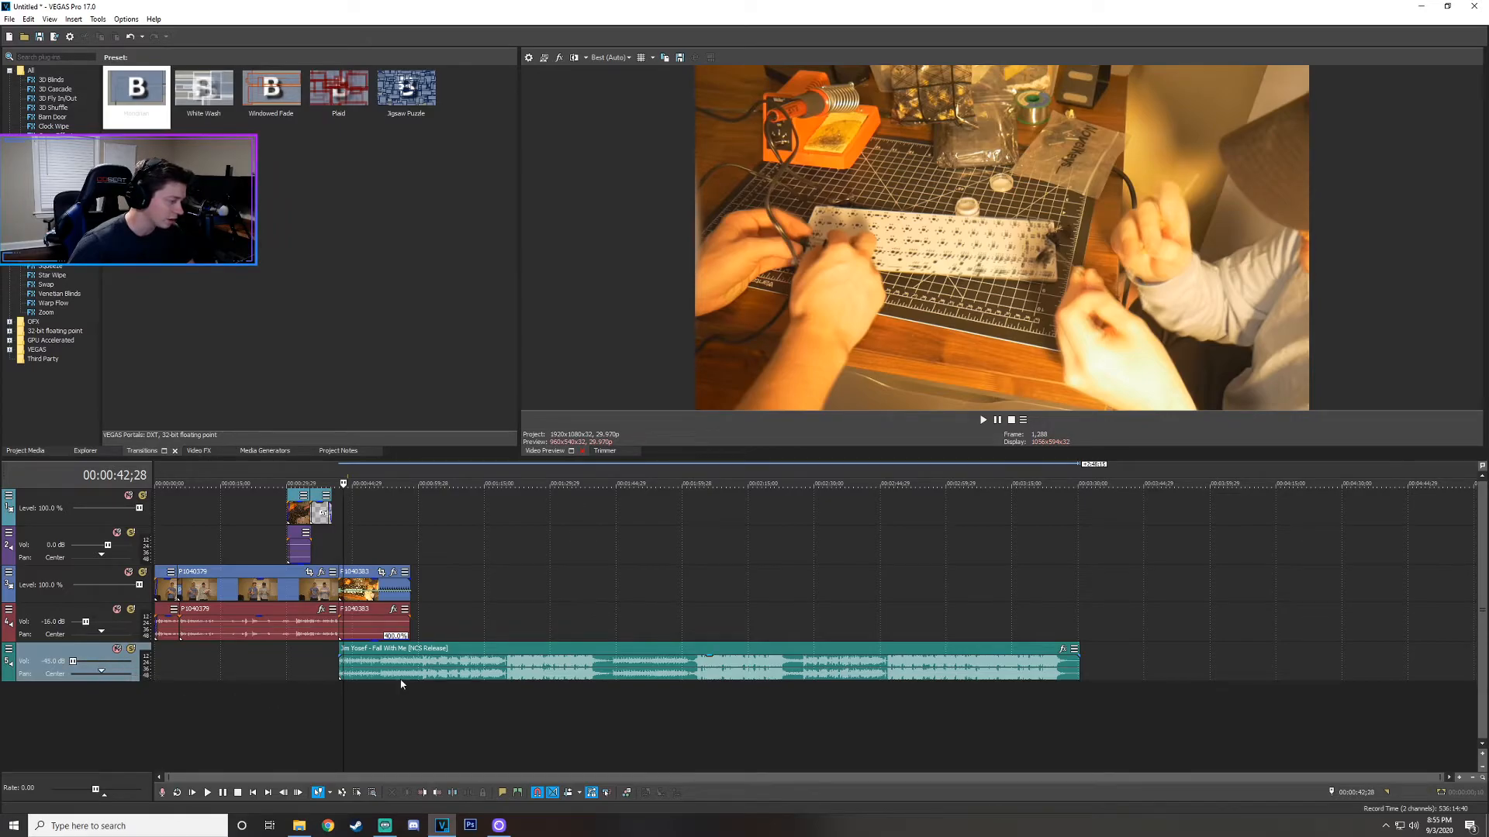
drag(401, 675, 163, 664)
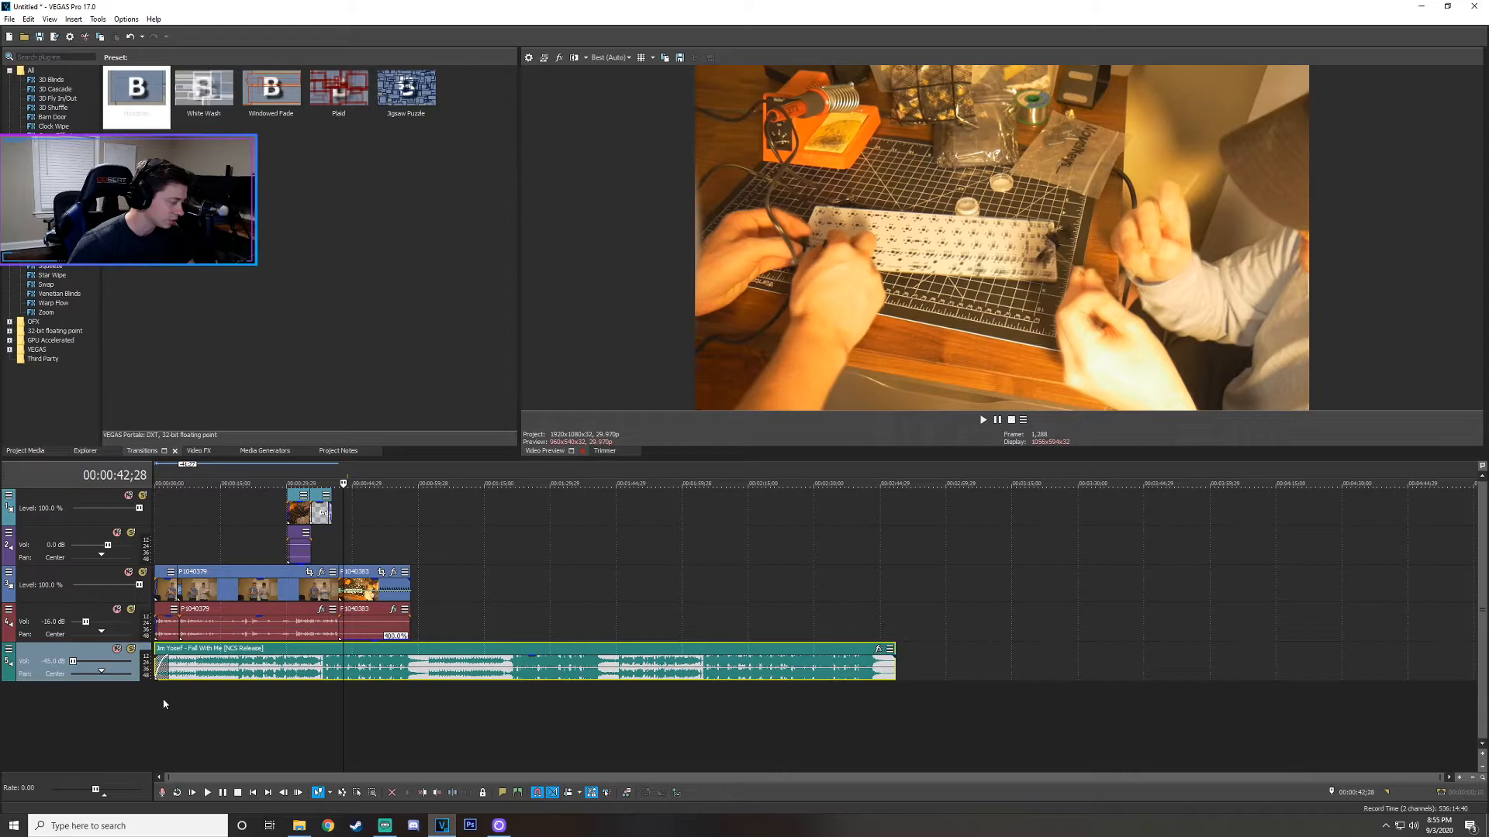
click(164, 697)
click(998, 421)
scroll(718, 536, up, 3)
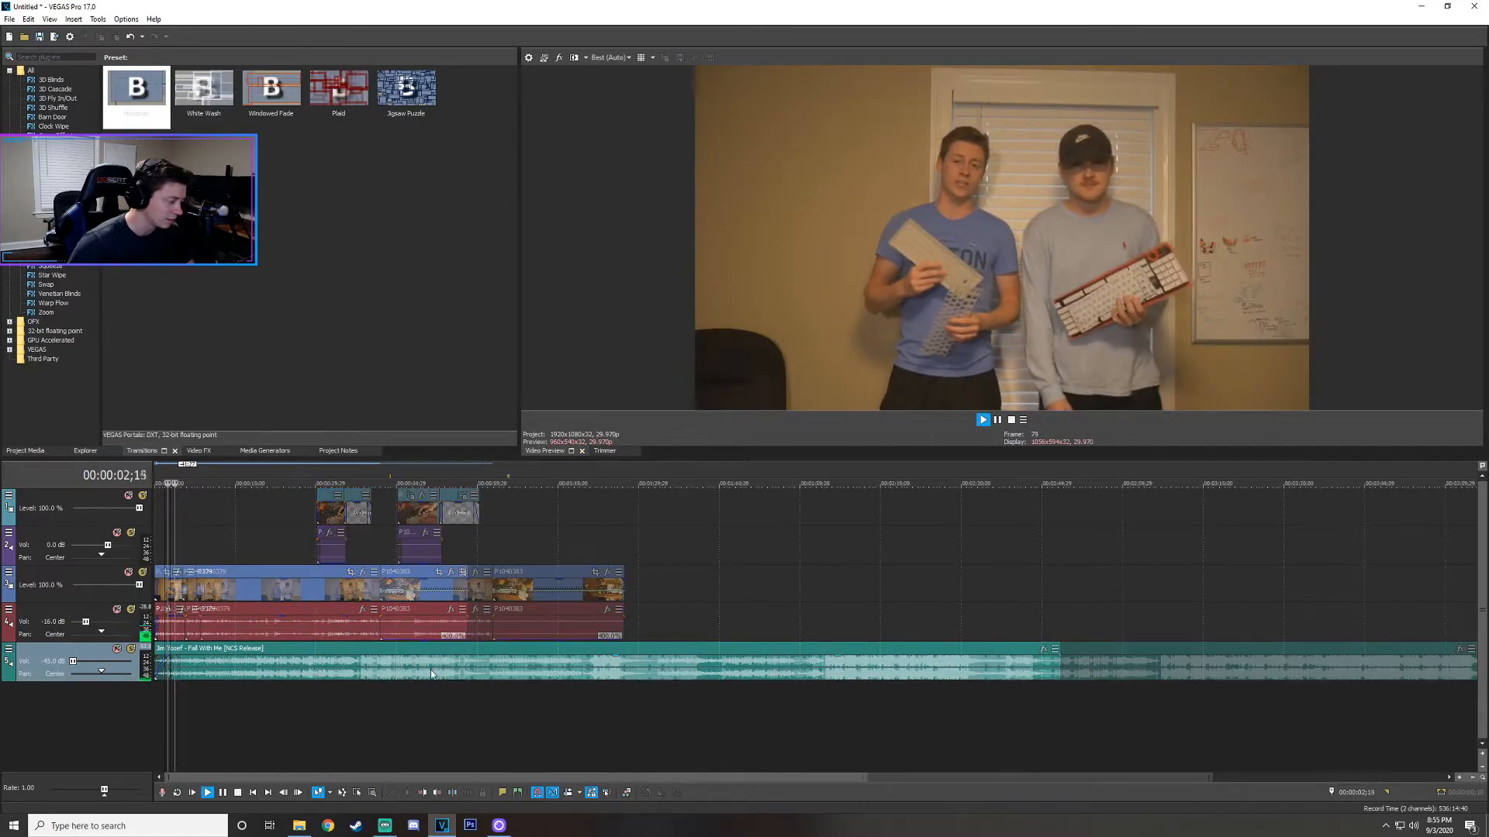
Play the sped-up P1040383 section and the picture-in-picture and title section to check the background music level.
click(523, 468)
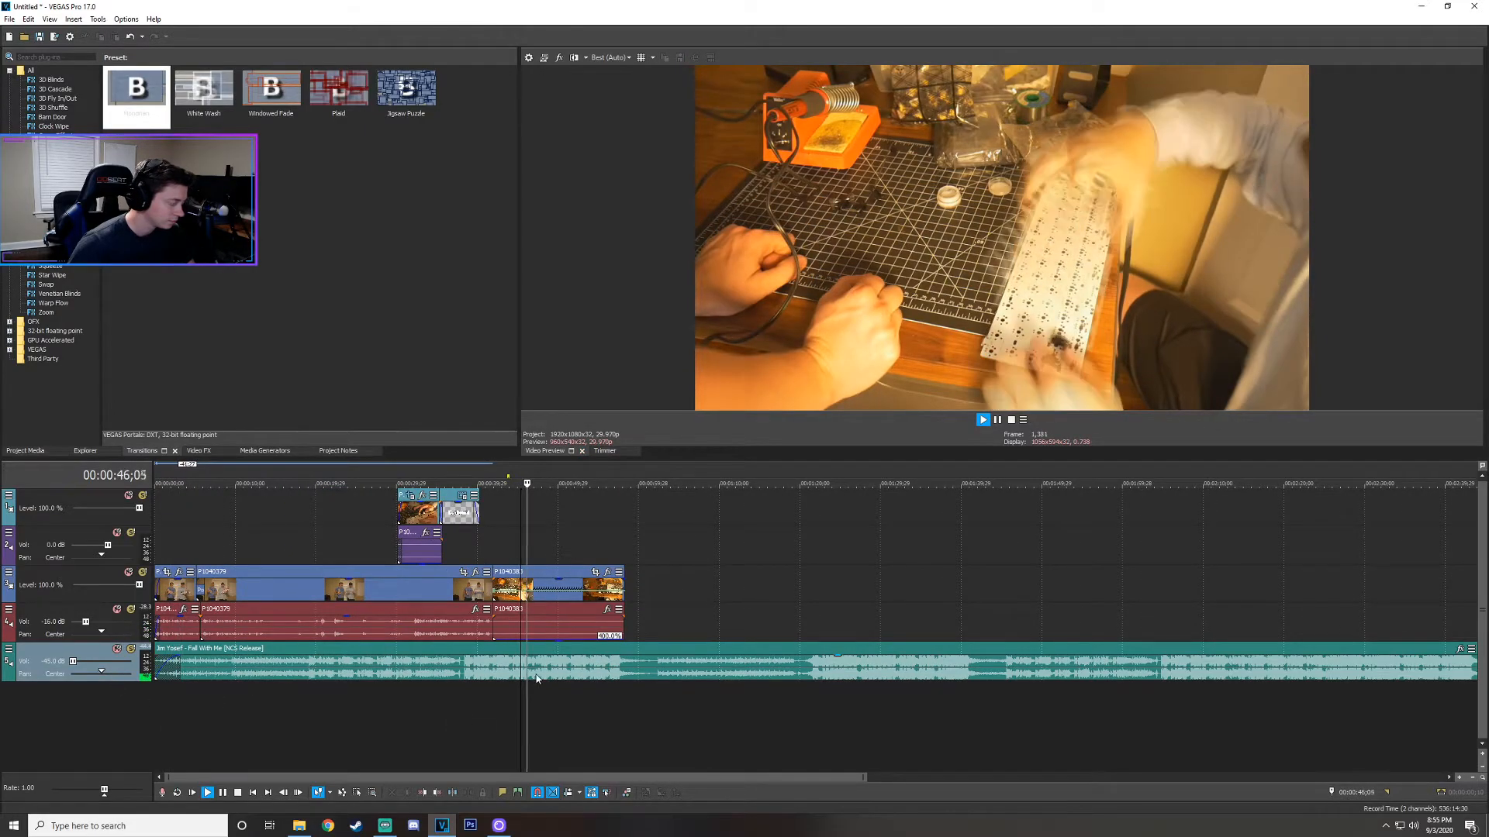
scroll(608, 673, up, 2)
click(609, 673)
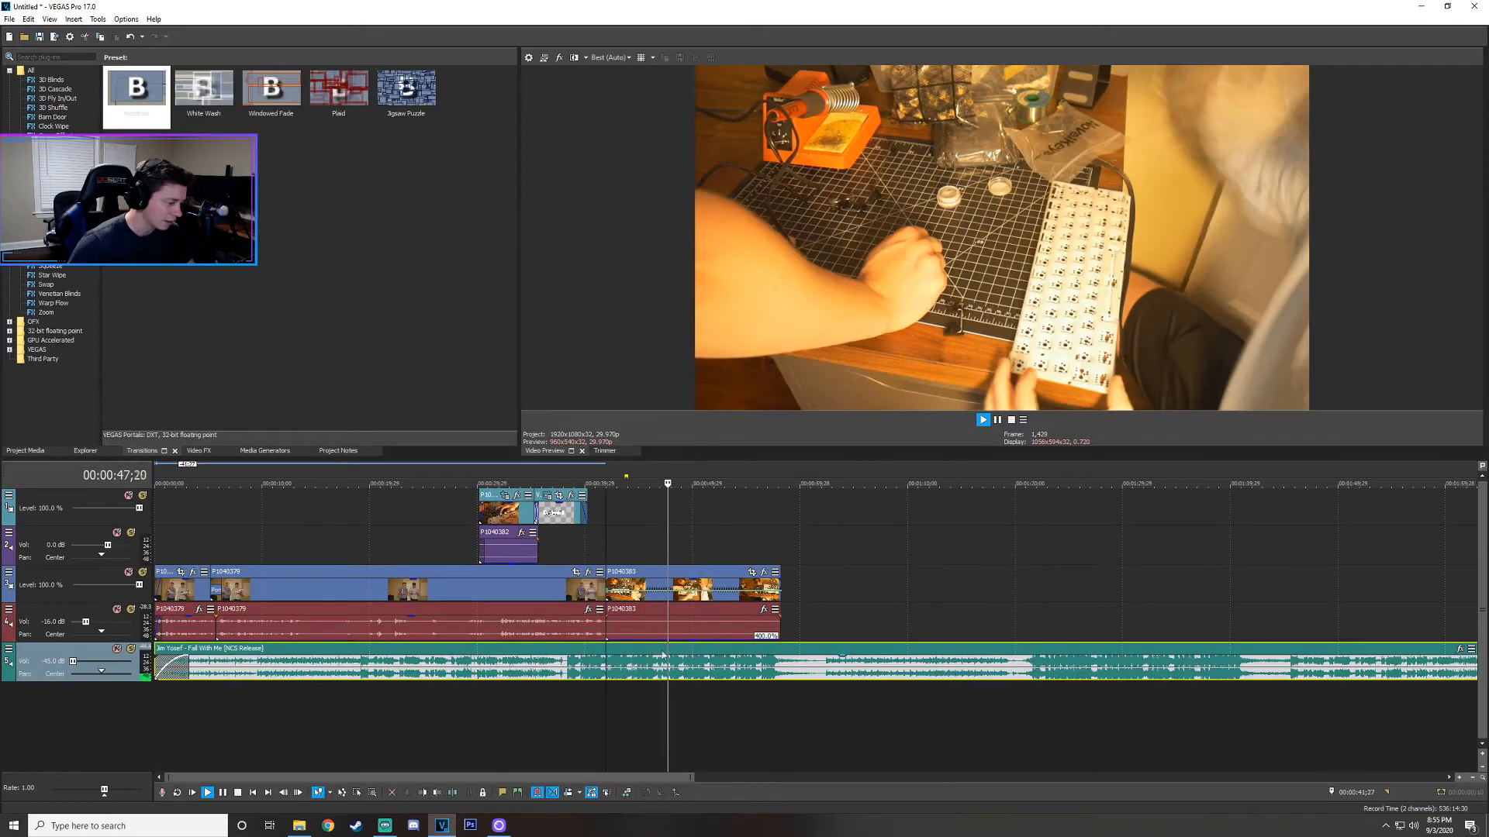
click(997, 420)
click(502, 731)
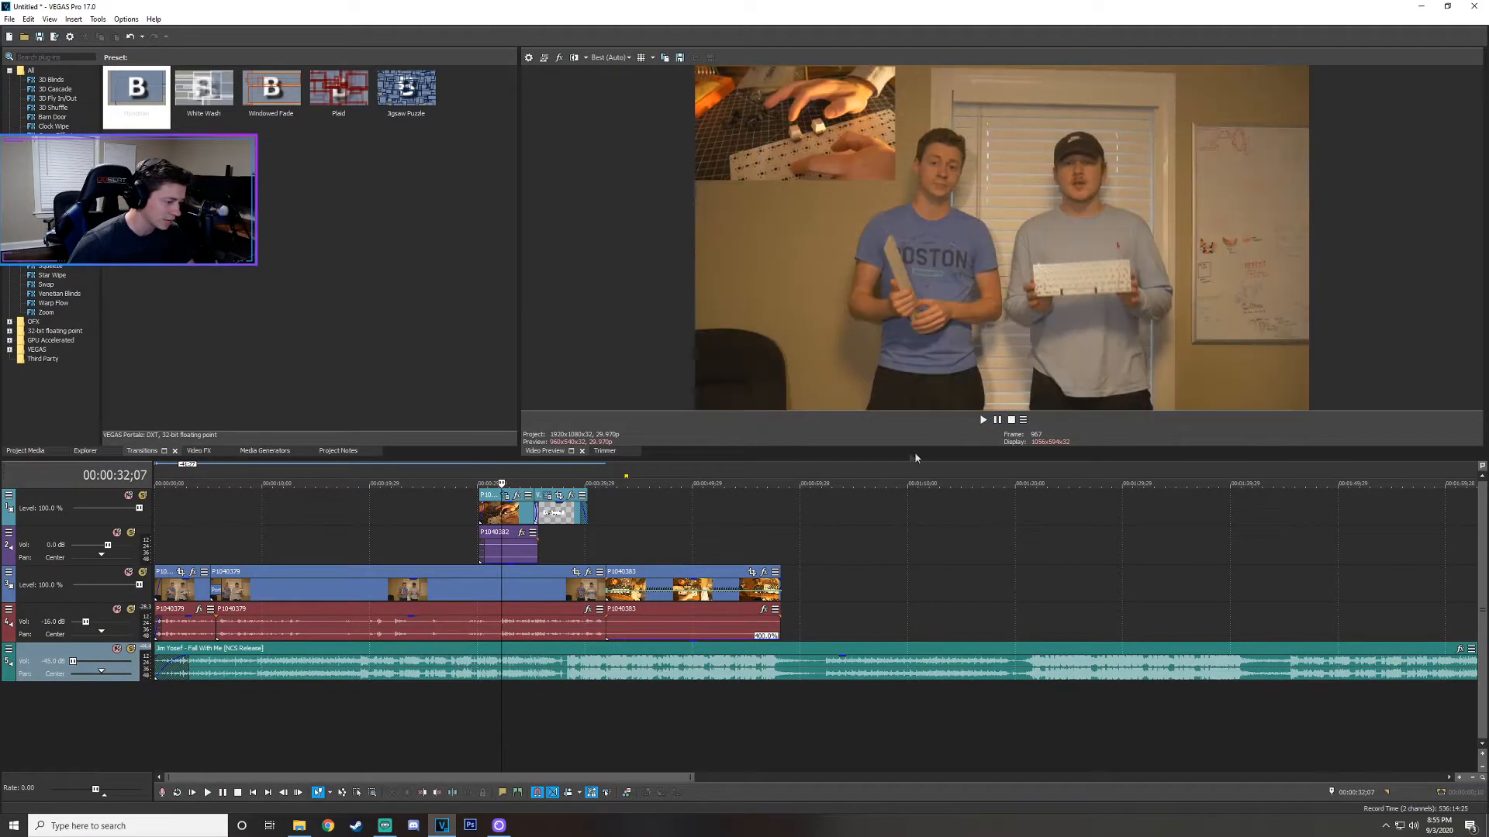
click(984, 420)
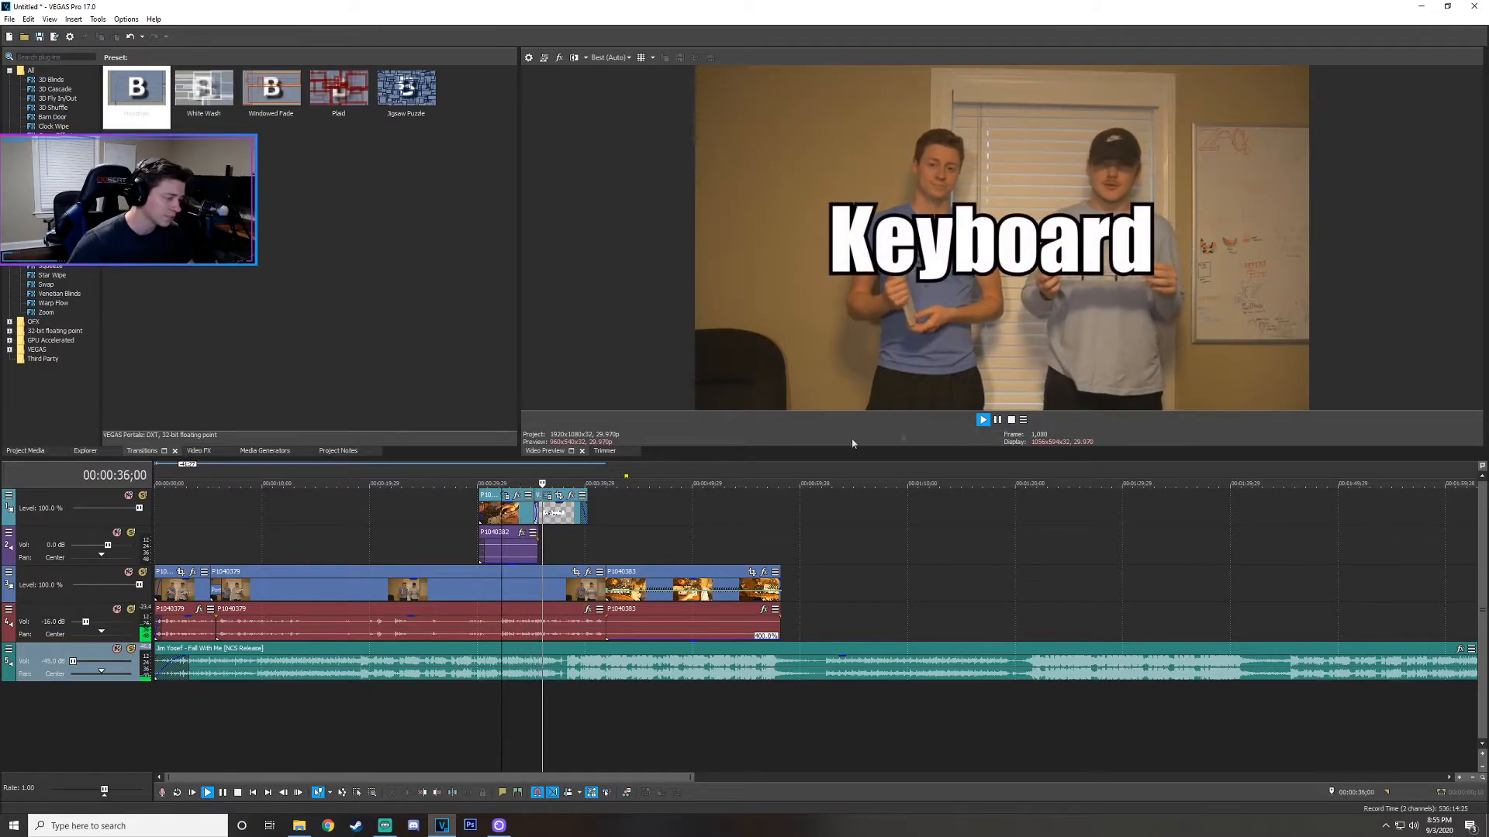
click(998, 420)
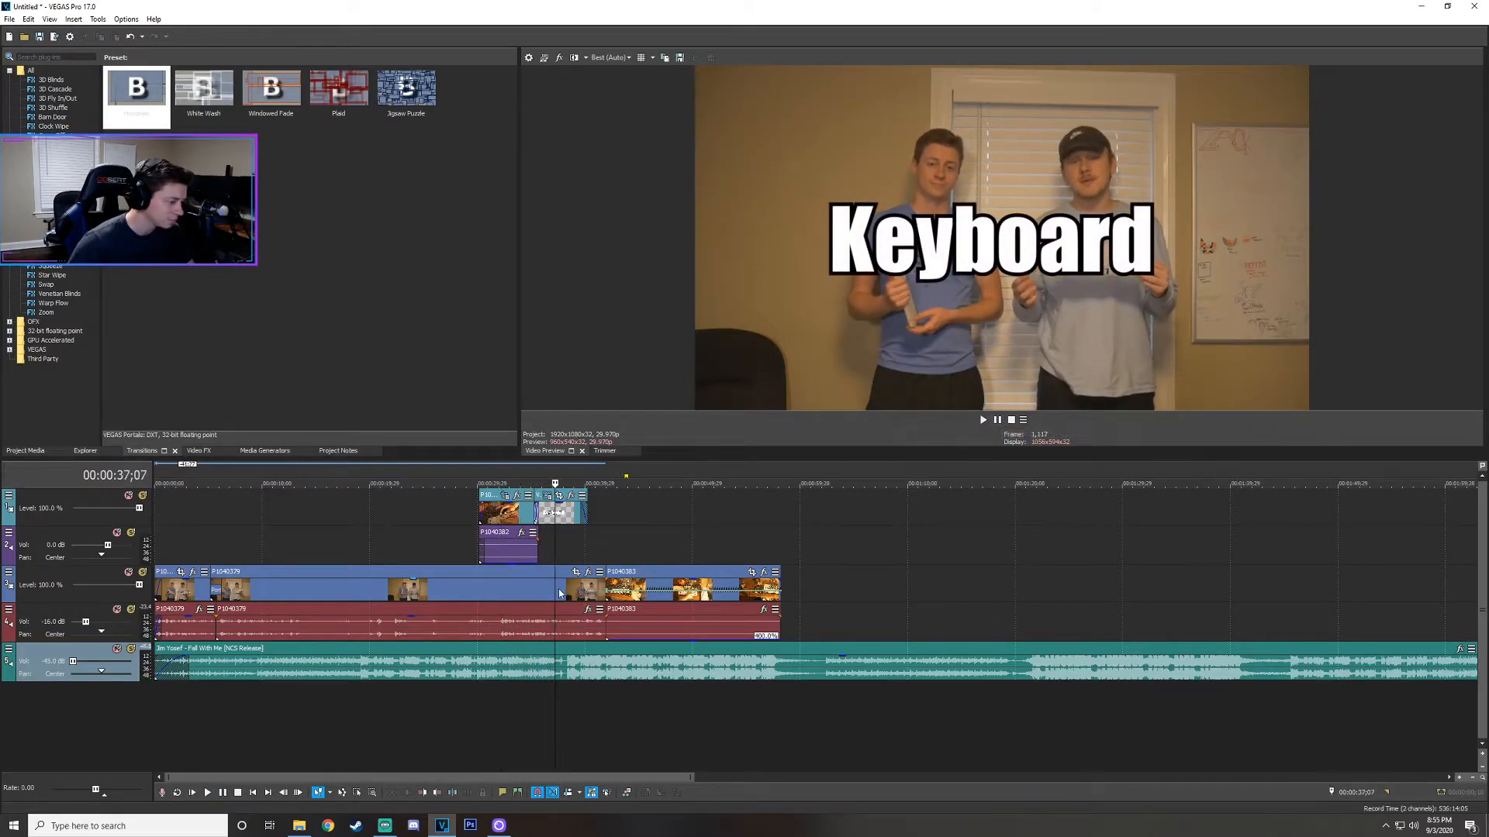
Split the song at the start and end of clip P1040383 and shift the trailing piece away from the cut.
click(606, 555)
click(606, 669)
key(s)
click(783, 673)
key(s)
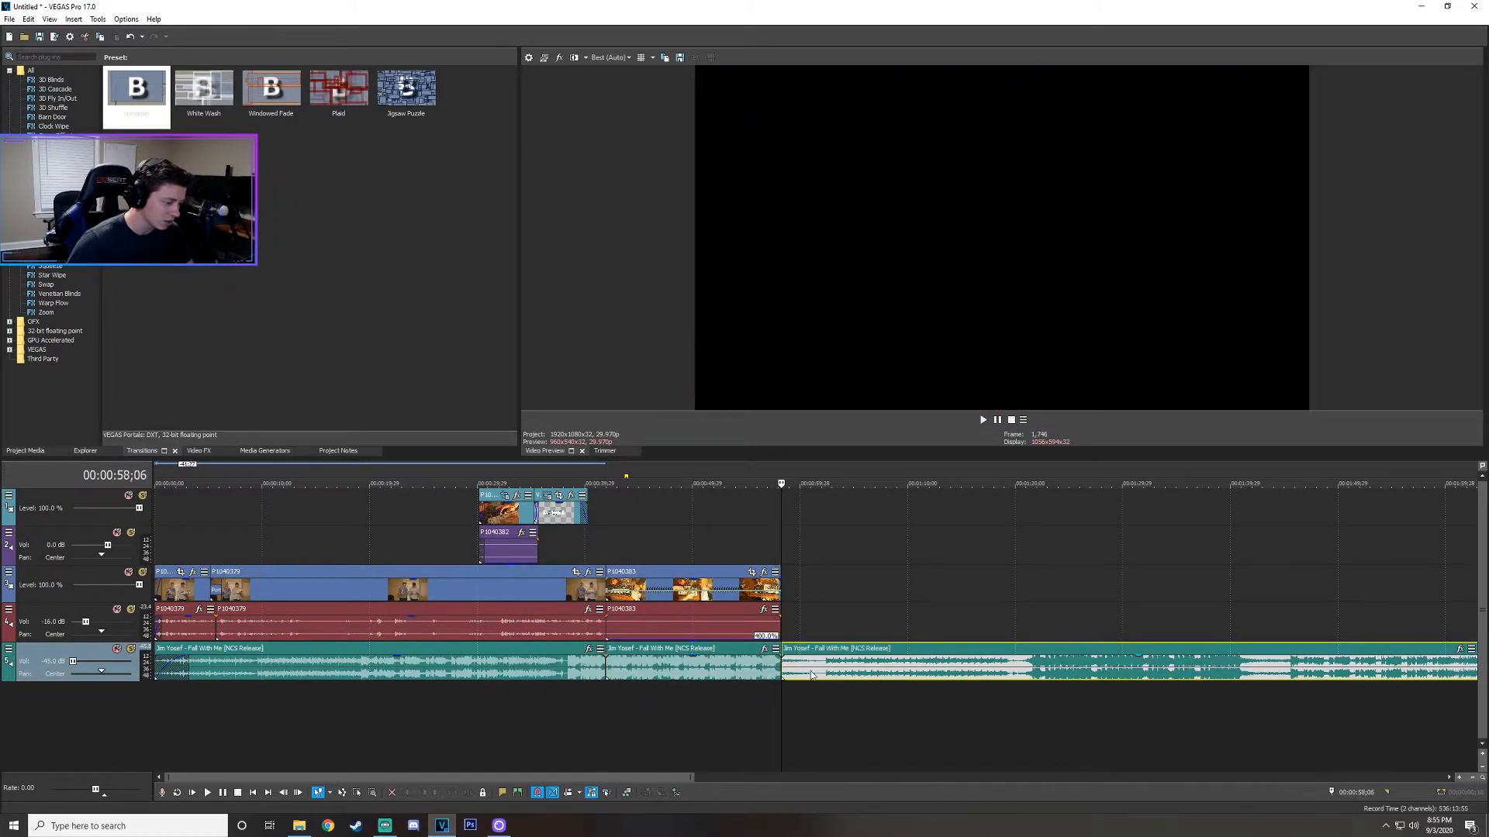
drag(800, 673, 845, 673)
Move the middle song piece onto its own new audio track and set that track's volume to -10 dB.
drag(656, 672, 655, 707)
click(614, 740)
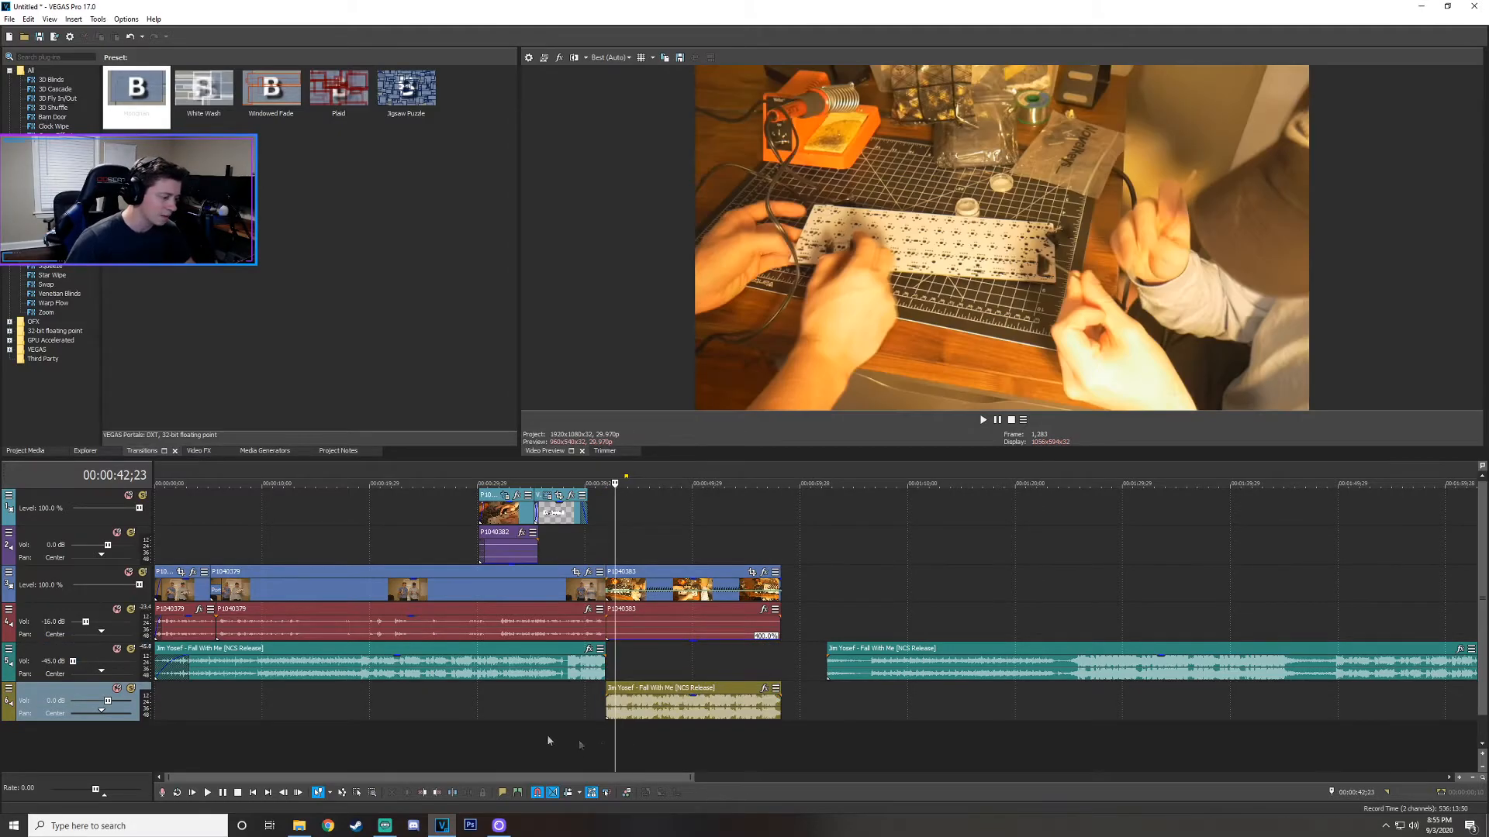
drag(108, 701, 93, 703)
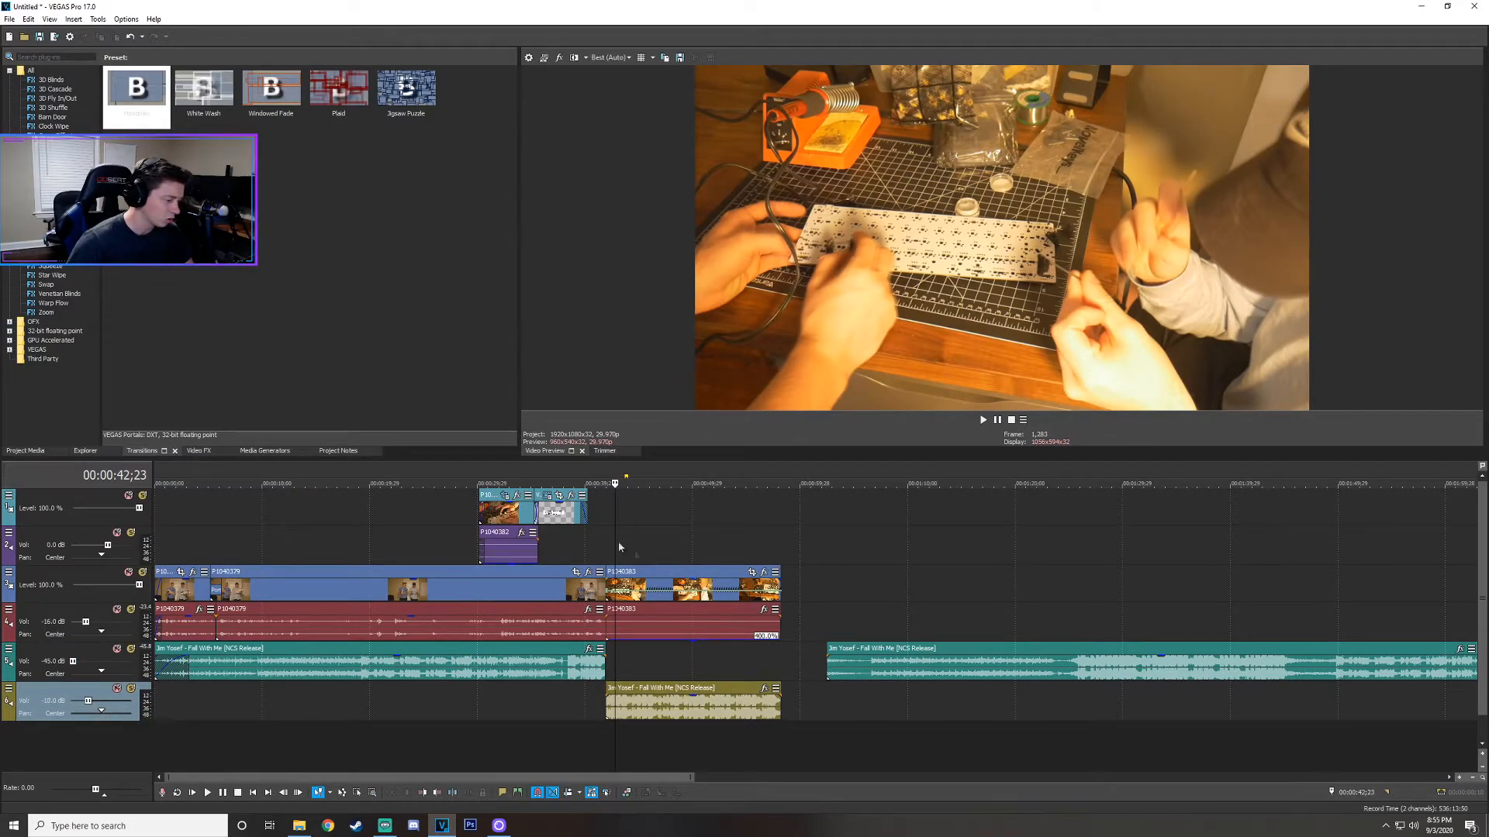
Add short fades at the beginning and end of the middle song piece and play its start.
click(601, 550)
scroll(600, 550, up, 3)
click(830, 703)
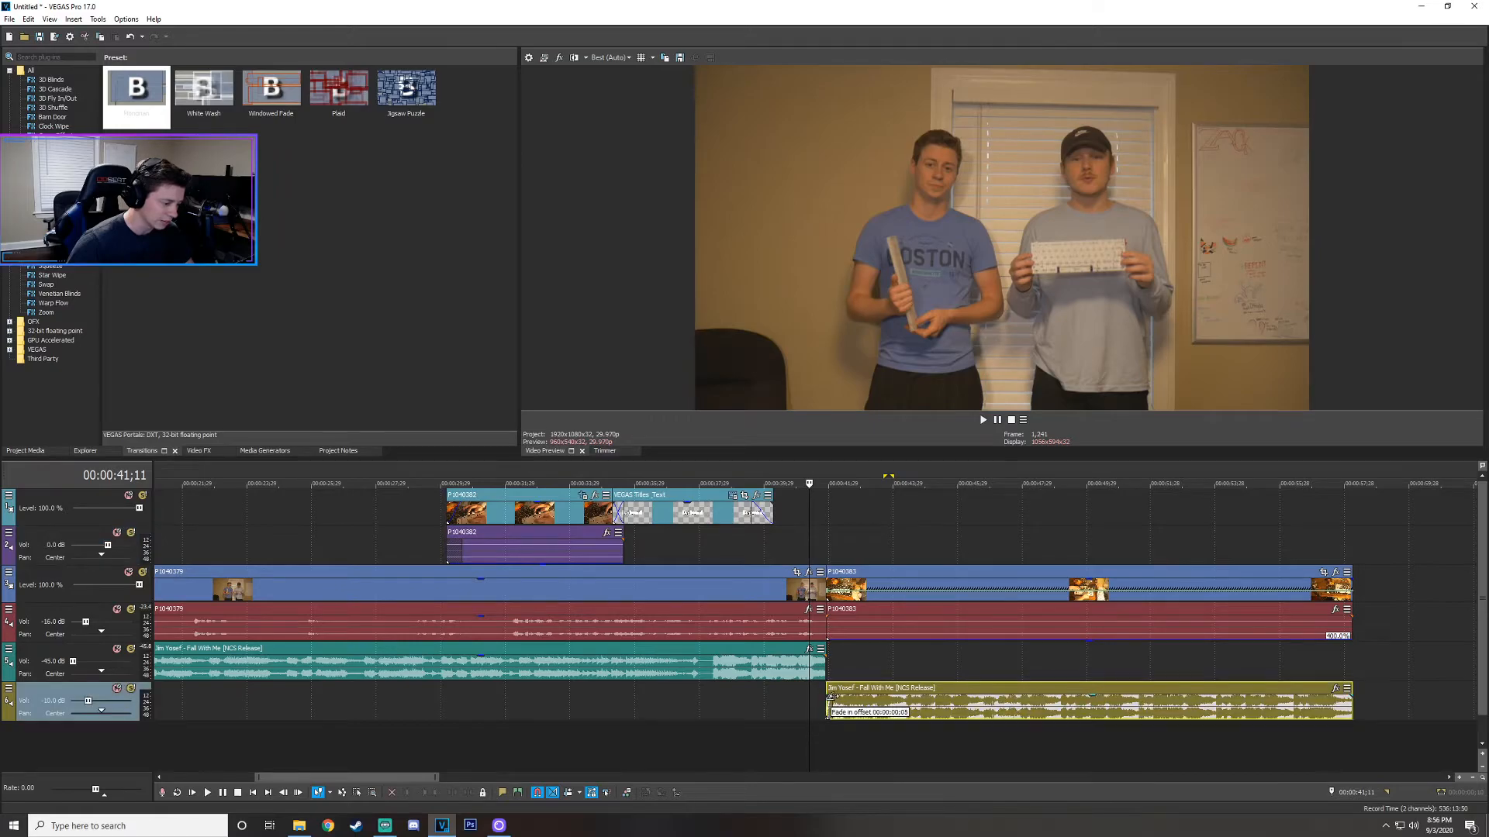
drag(1351, 685, 1332, 686)
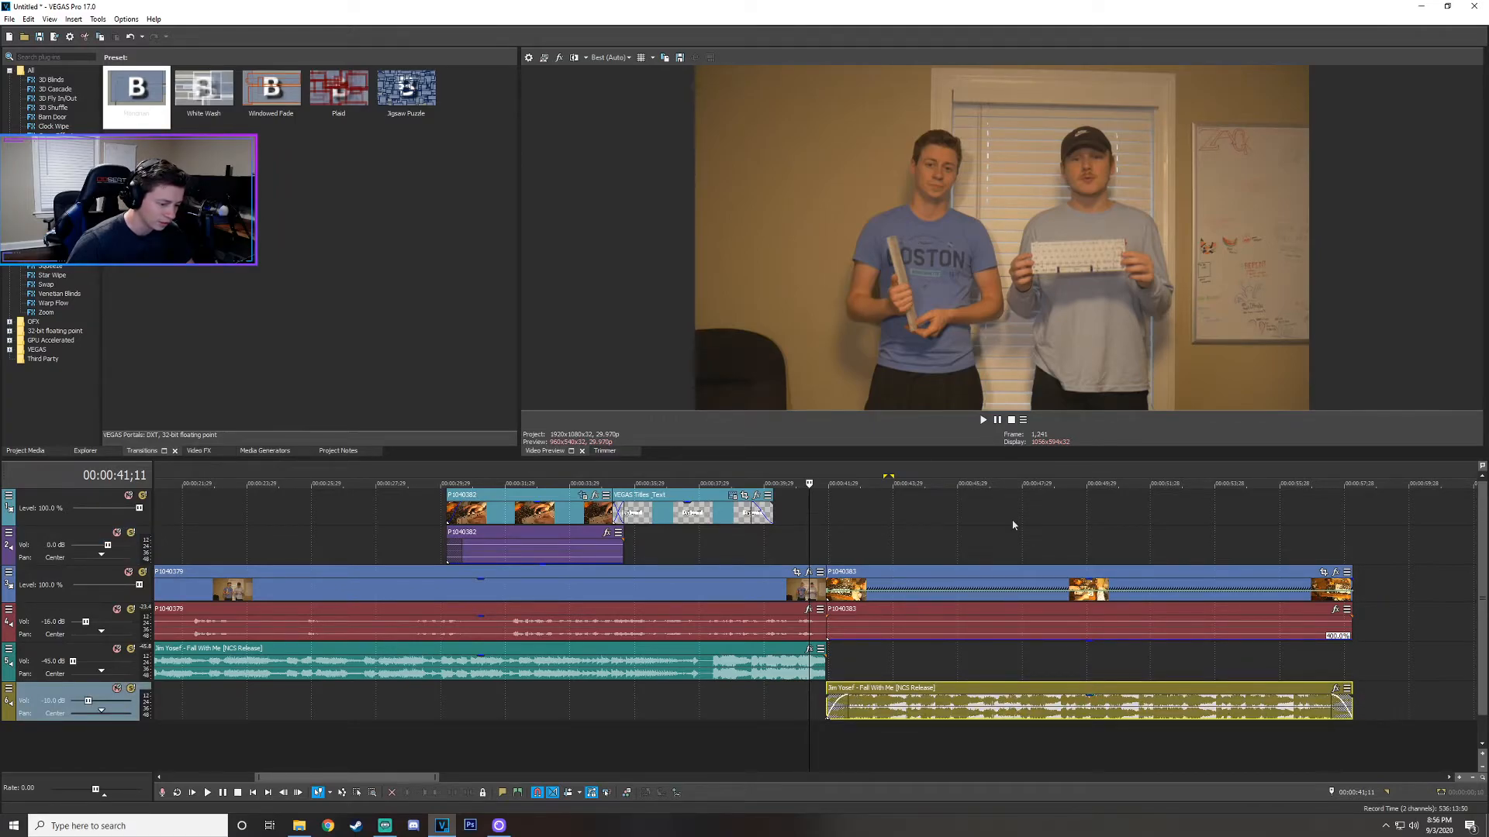
click(983, 420)
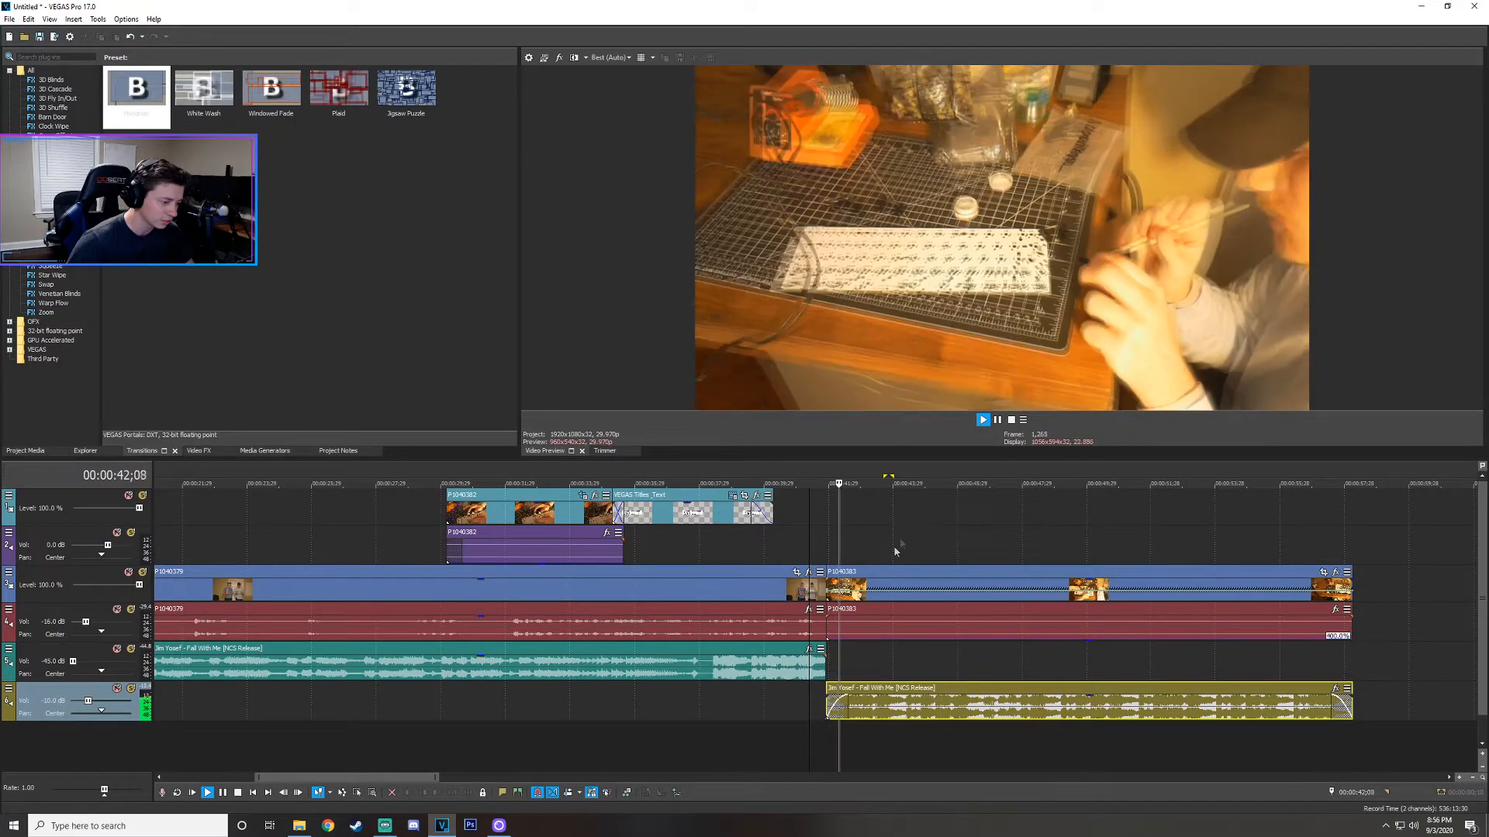
click(997, 420)
Lengthen the middle song piece's fade-in to roughly a third of its length and set its track volume to -17 dB.
drag(828, 686, 1075, 687)
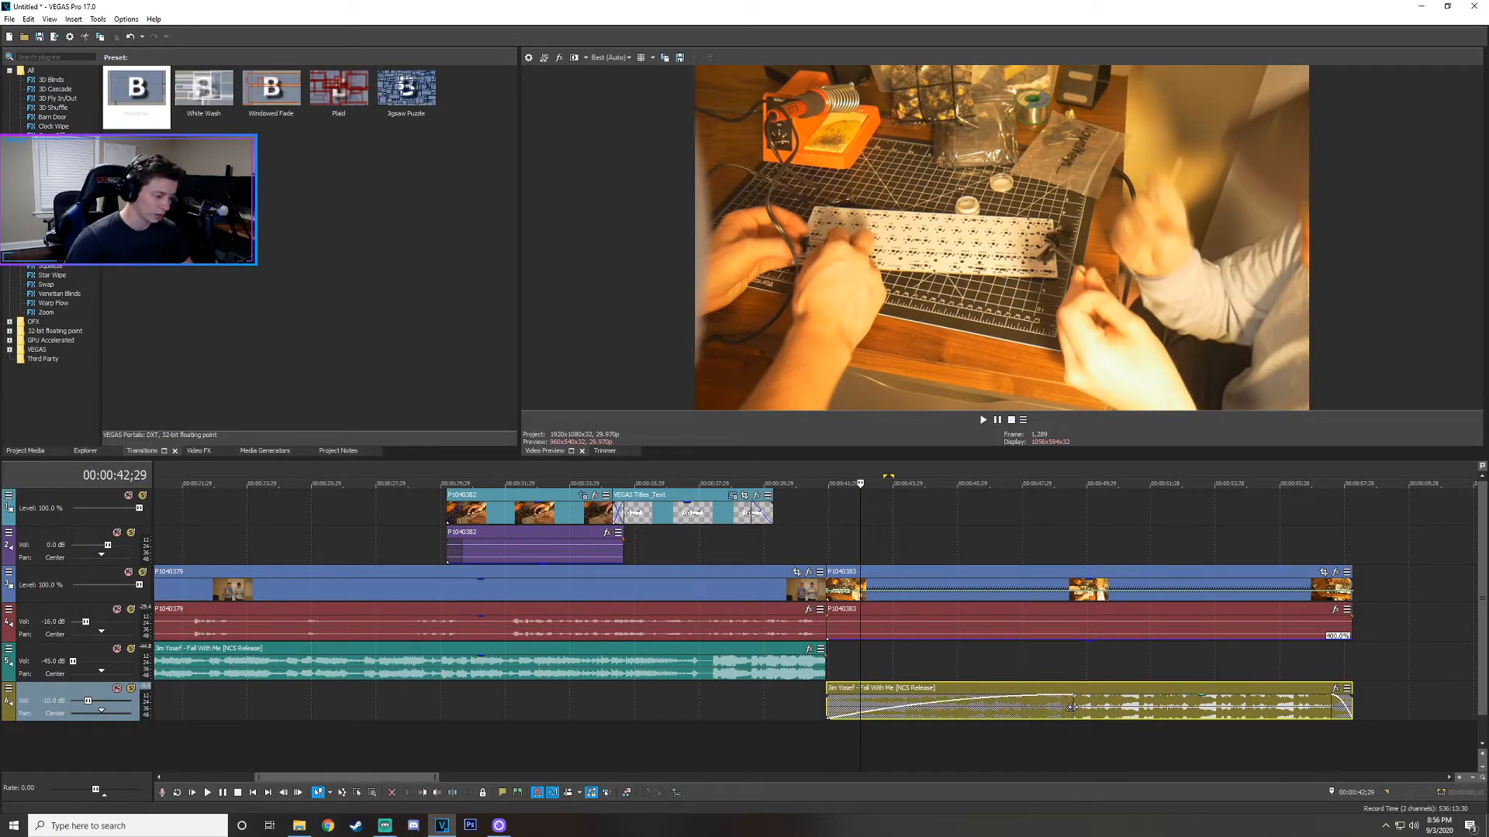
drag(1078, 711, 983, 710)
drag(86, 702, 85, 702)
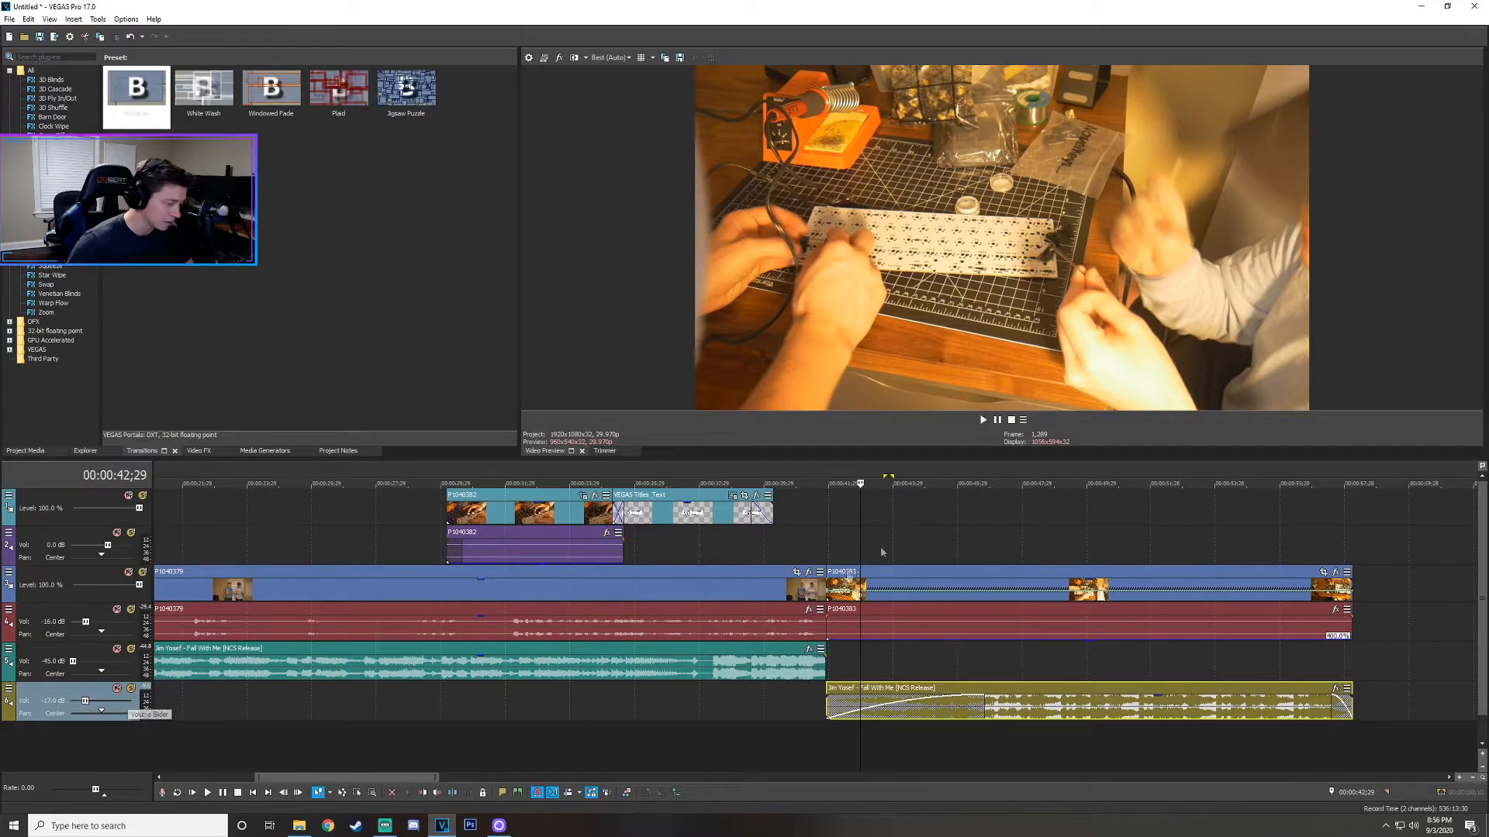
Add a short fade-out to the end of the first song piece where clip P1040383's music begins.
click(827, 657)
click(824, 657)
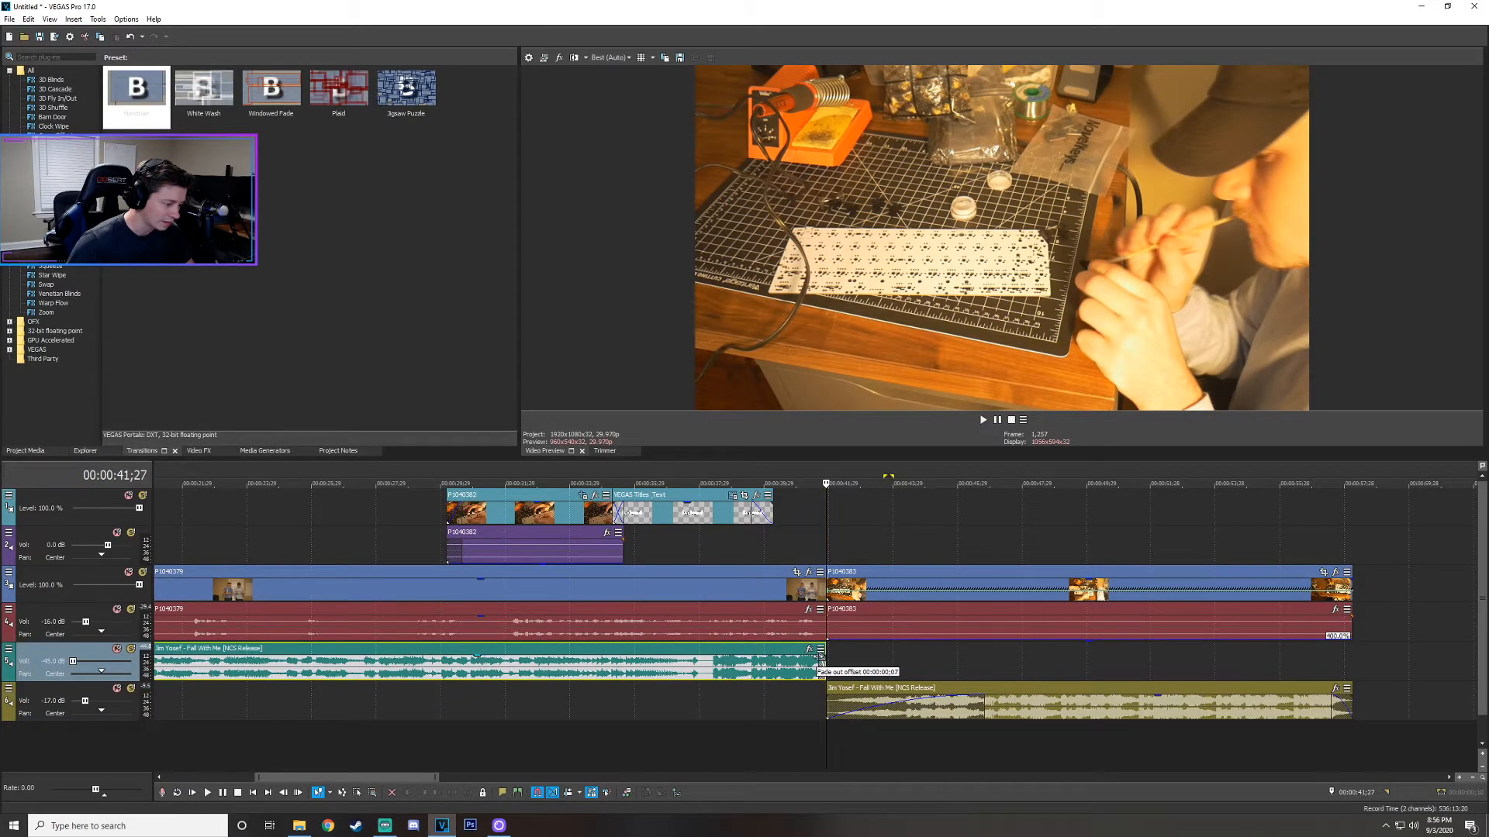
scroll(828, 616, up, 3)
Overlap P1040383's video and audio with the end of P1040379 by about 10 frames to crossfade them, and play the transition.
click(834, 598)
drag(835, 604, 741, 593)
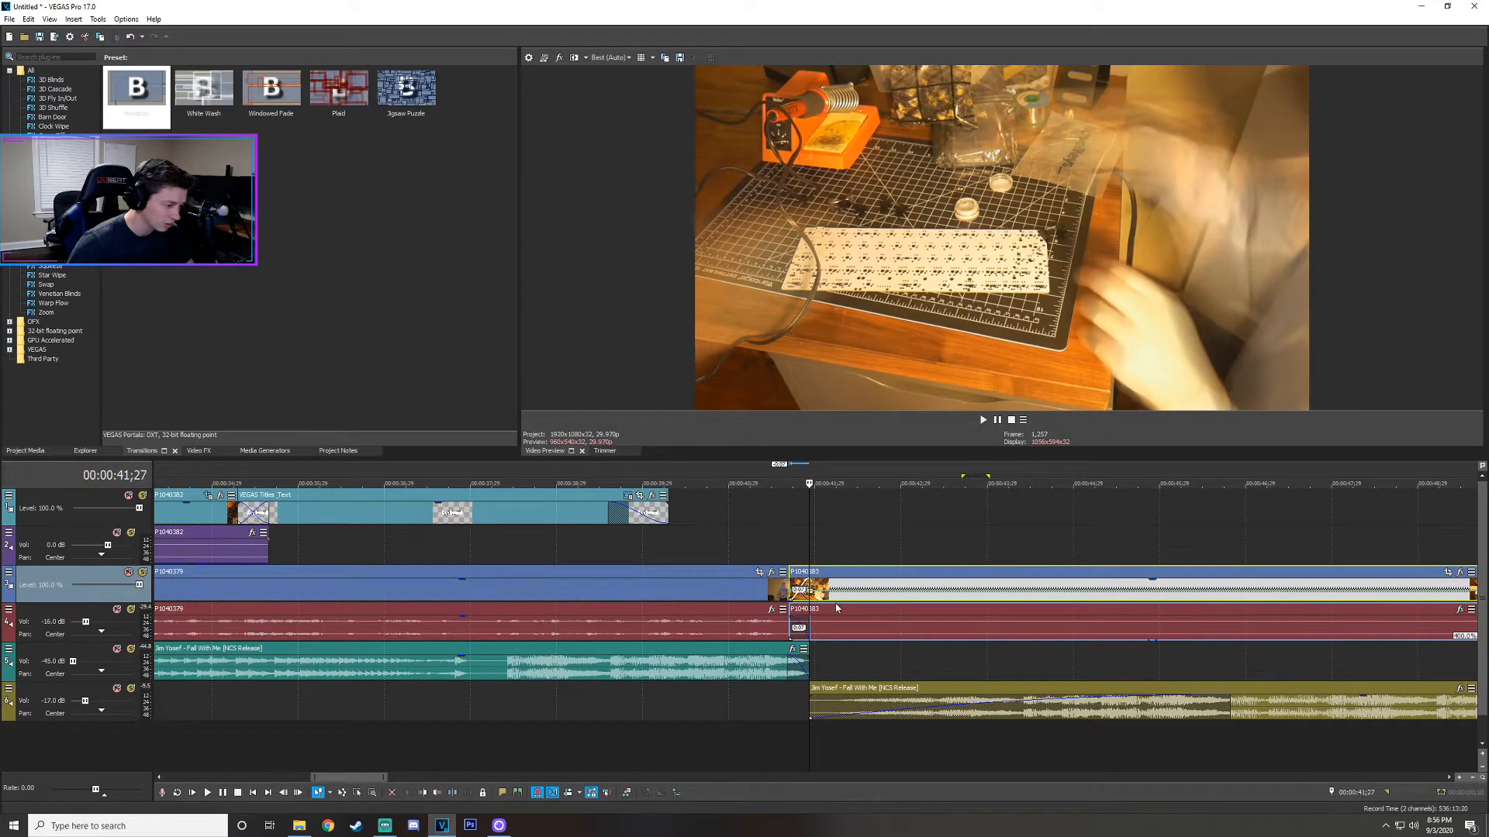
drag(837, 612, 828, 612)
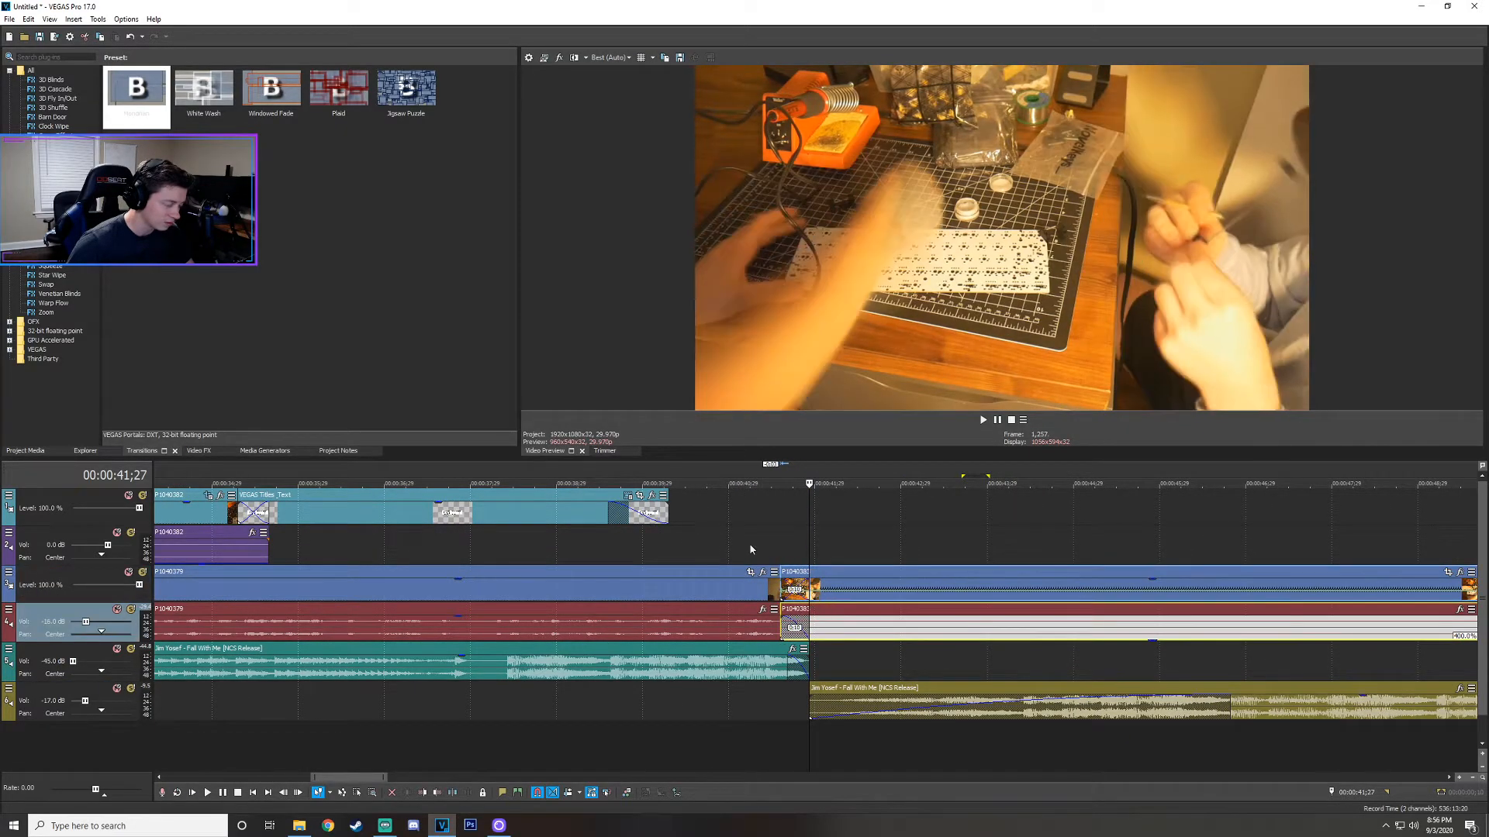
click(737, 514)
click(983, 420)
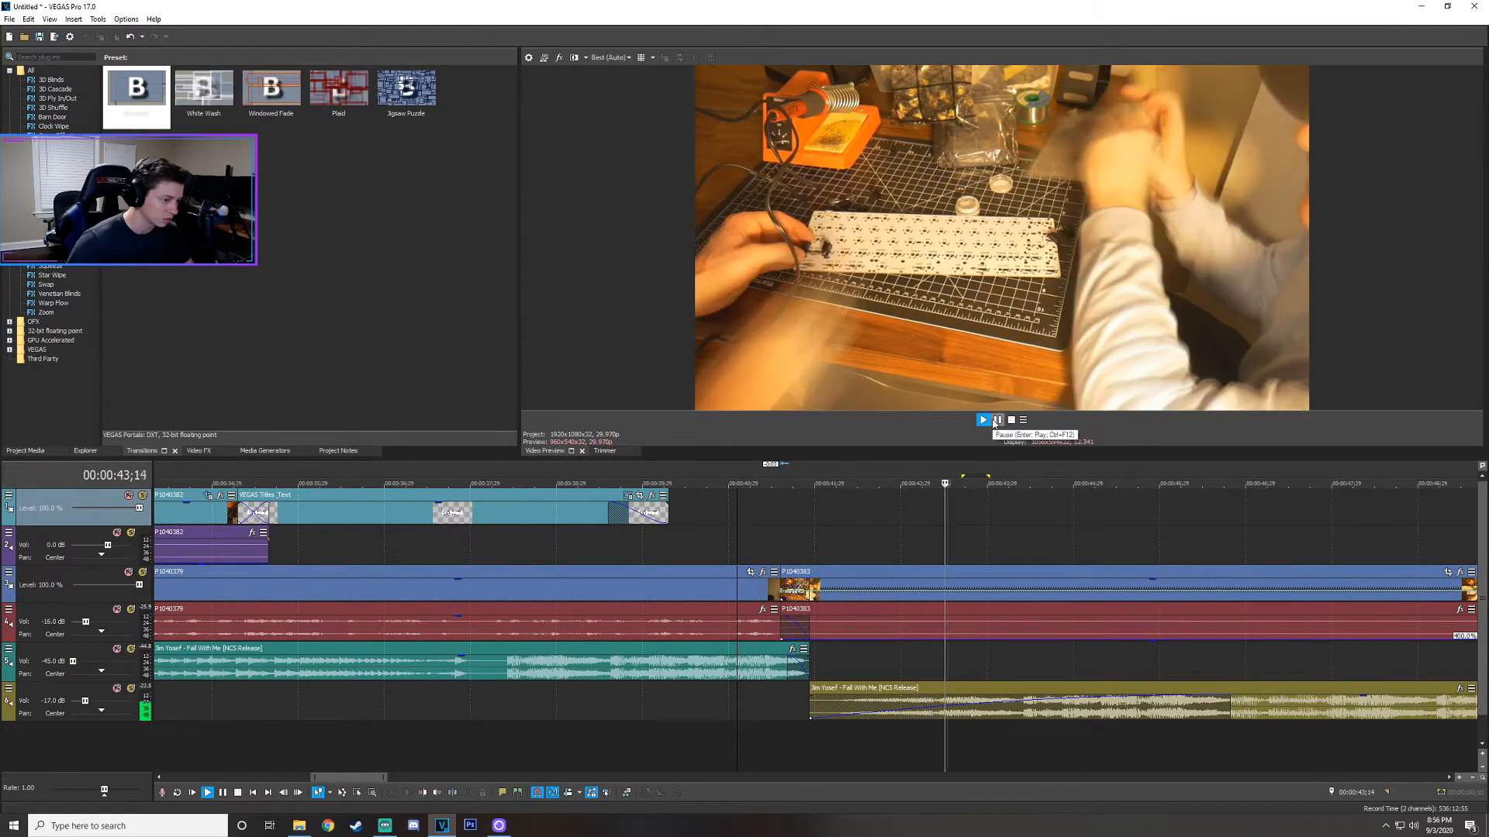
scroll(1017, 630, down, 6)
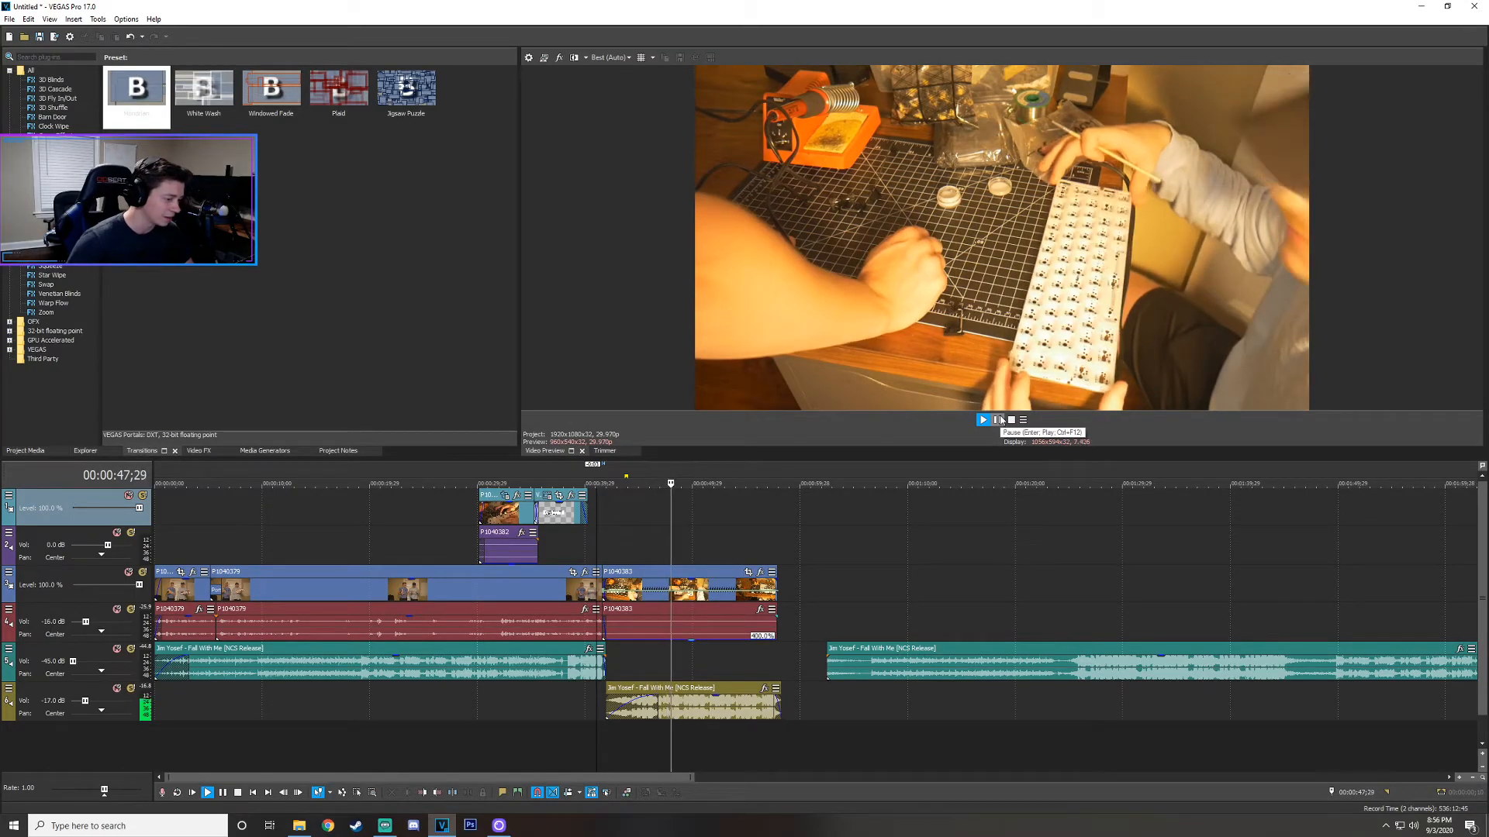
Delete the leftover trailing song piece and add a short fade-out to the end of P1040383's video.
click(854, 669)
key(Delete)
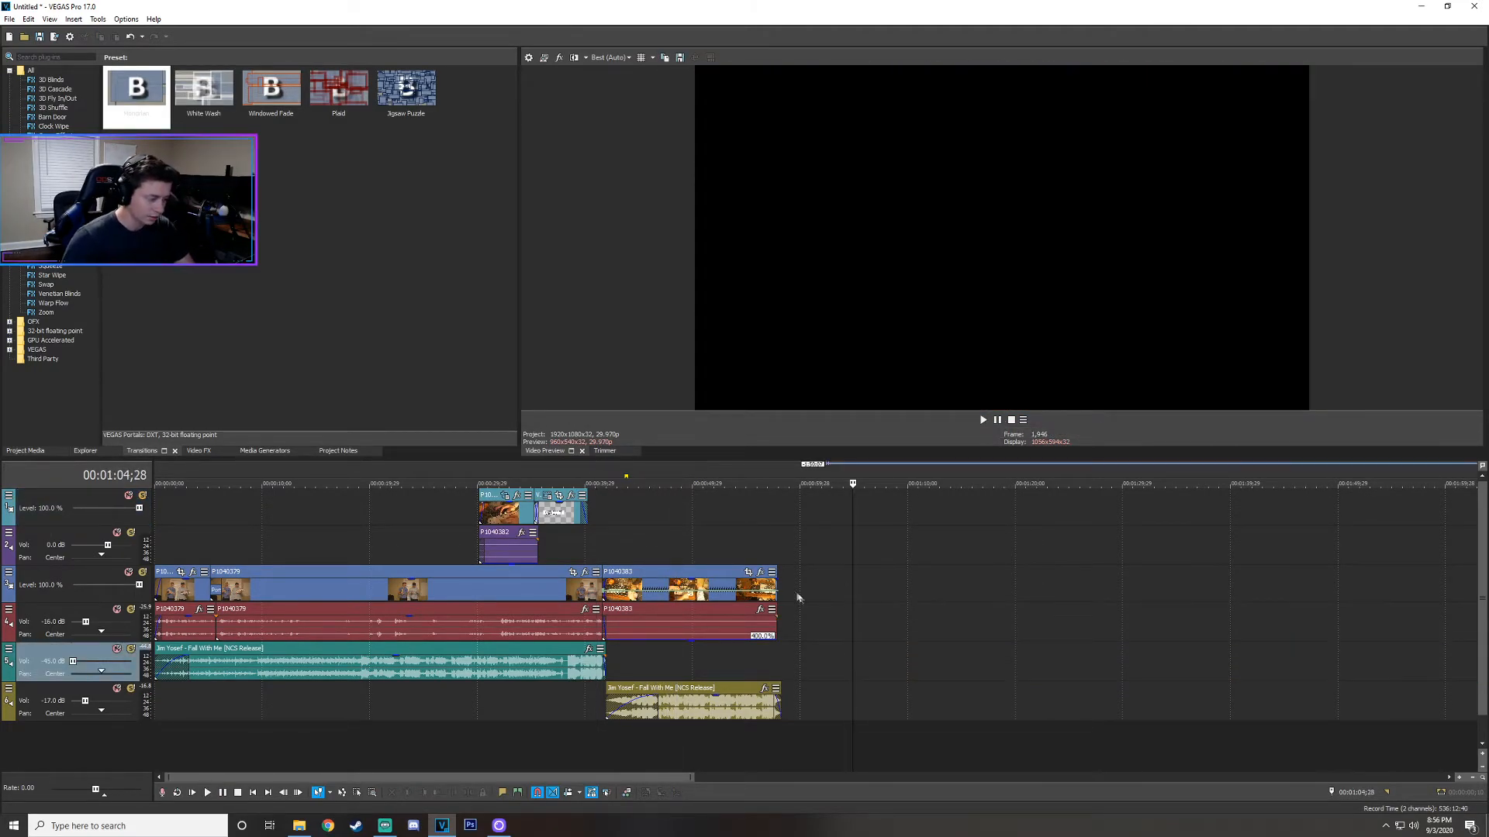
drag(776, 574, 770, 578)
Set the loop region from the start of the timeline to the end of the last clip at 00:00:57;26.
scroll(764, 589, down, 4)
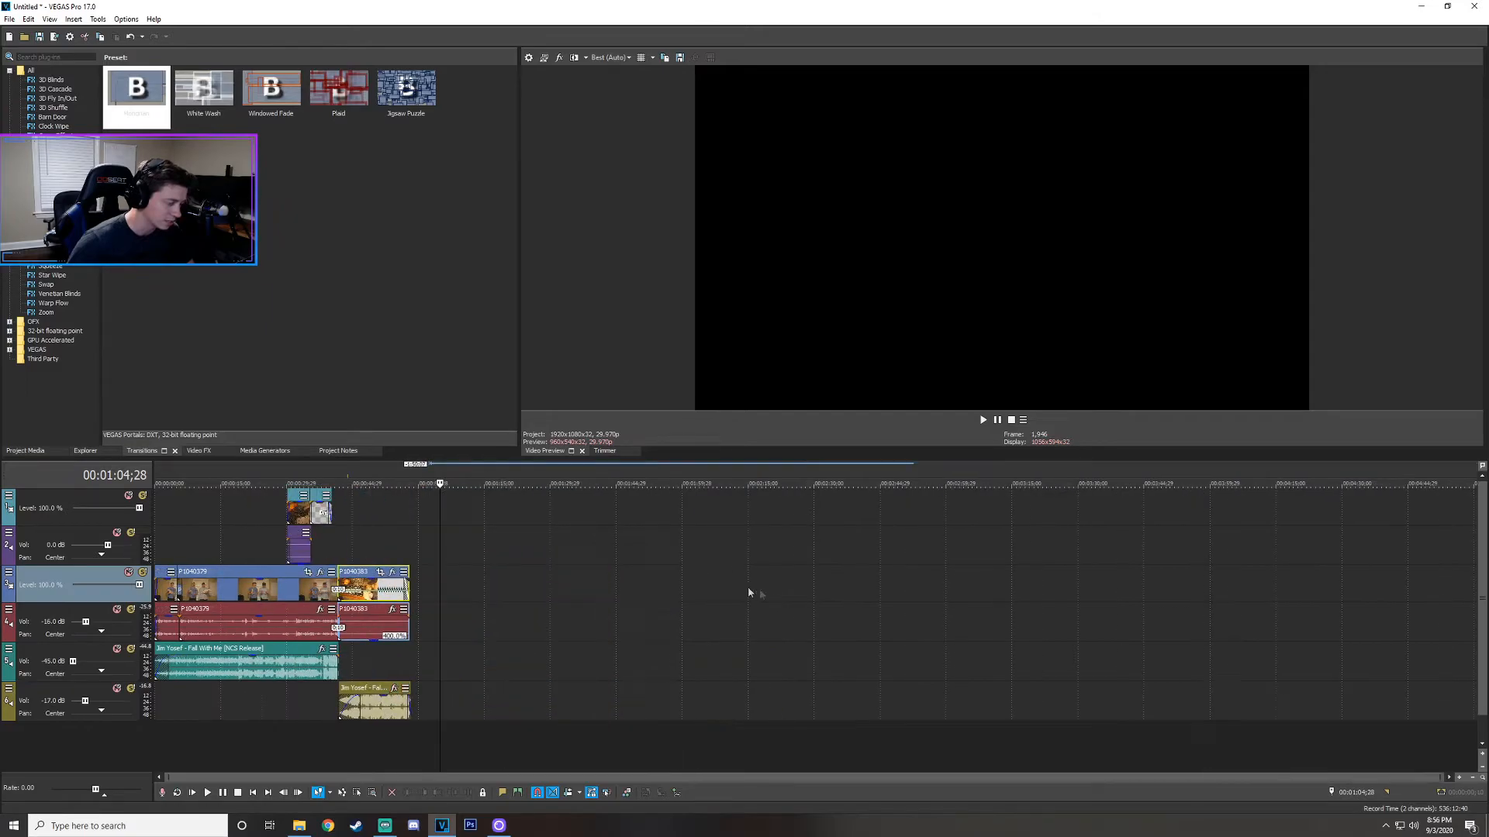
drag(161, 471, 408, 467)
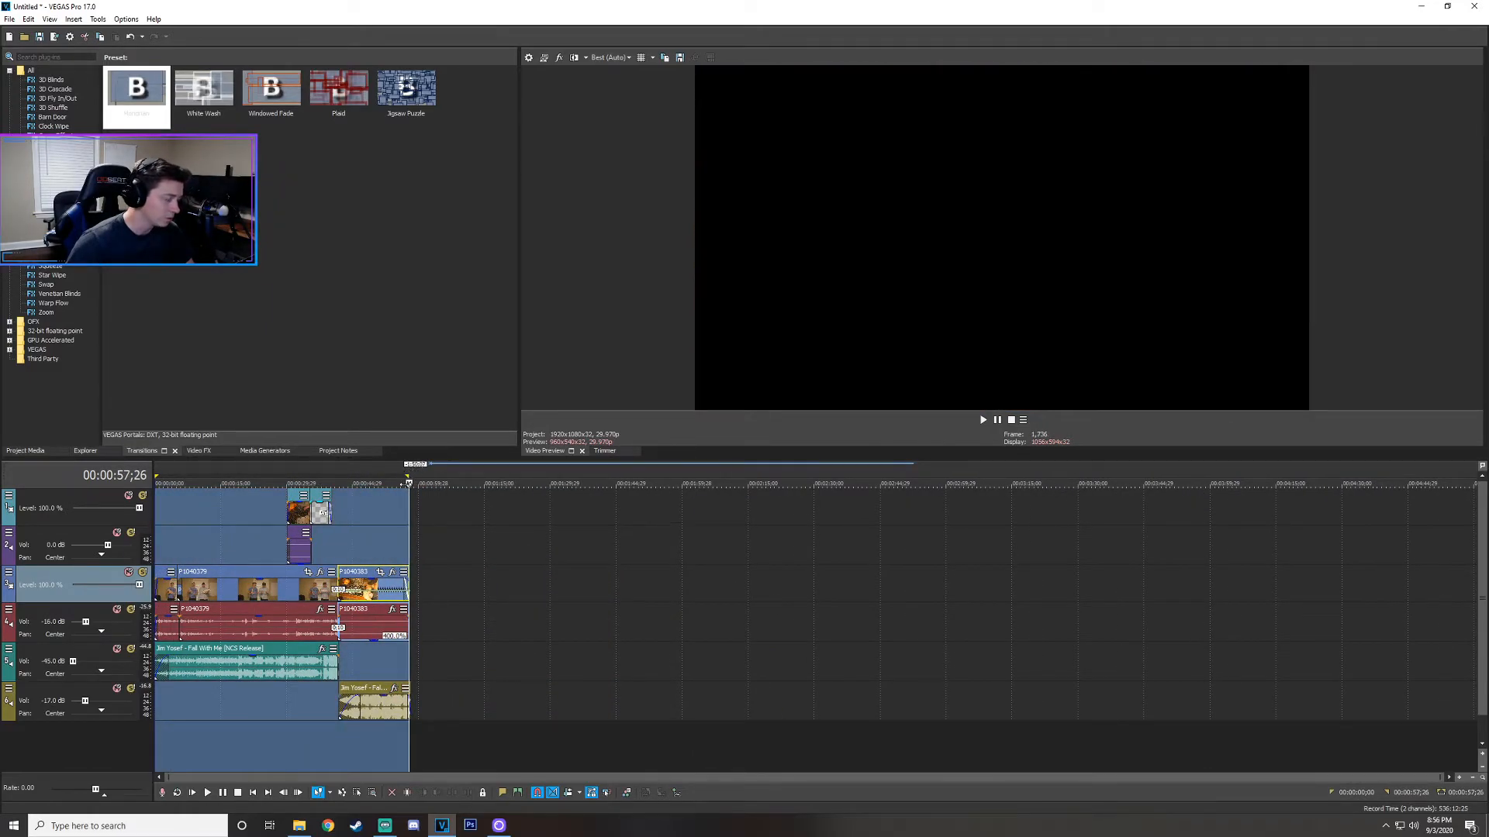
click(319, 542)
scroll(407, 586, up, 3)
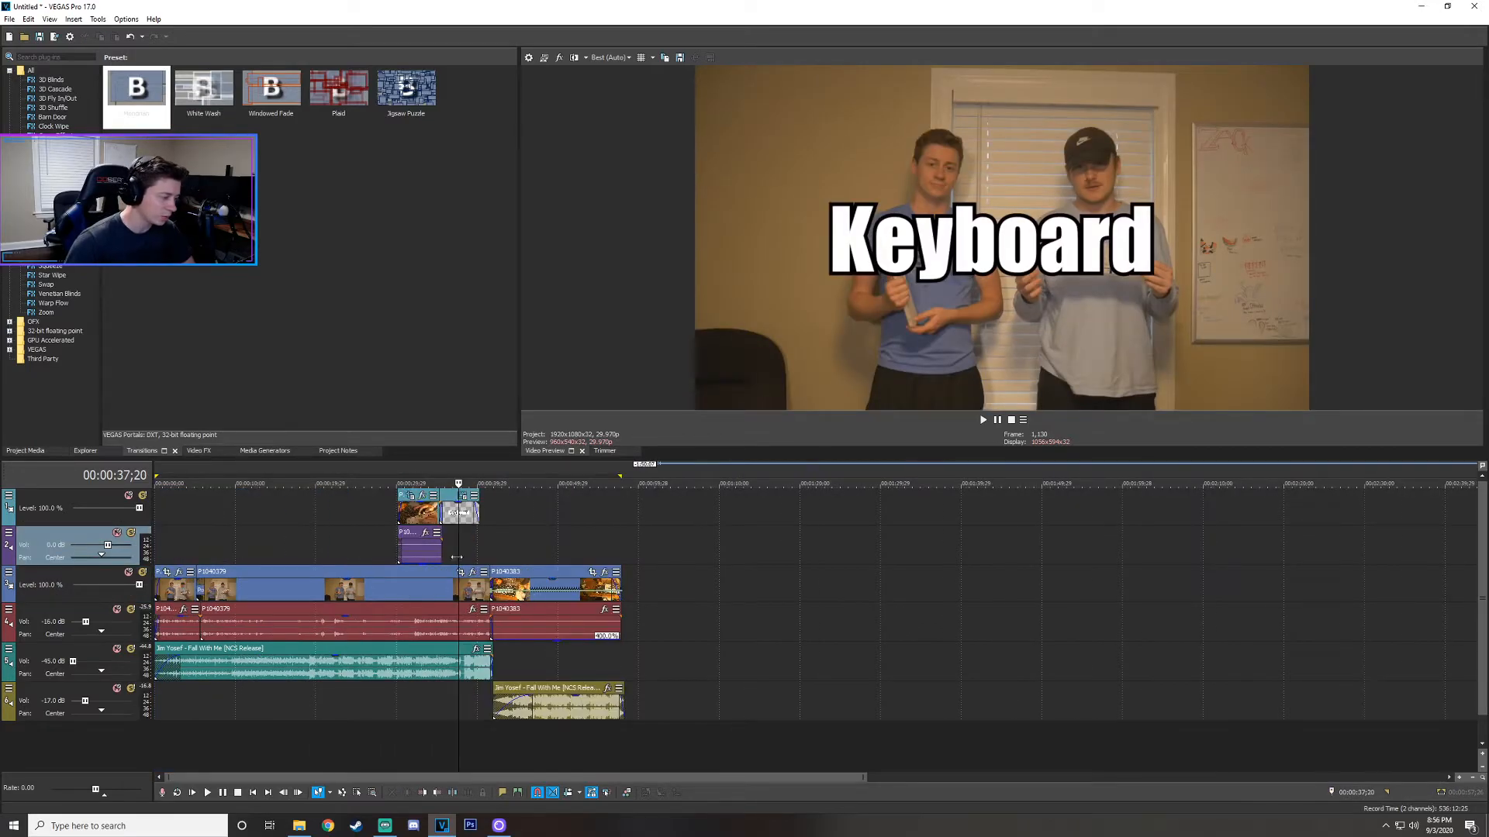
click(426, 476)
scroll(495, 541, up, 3)
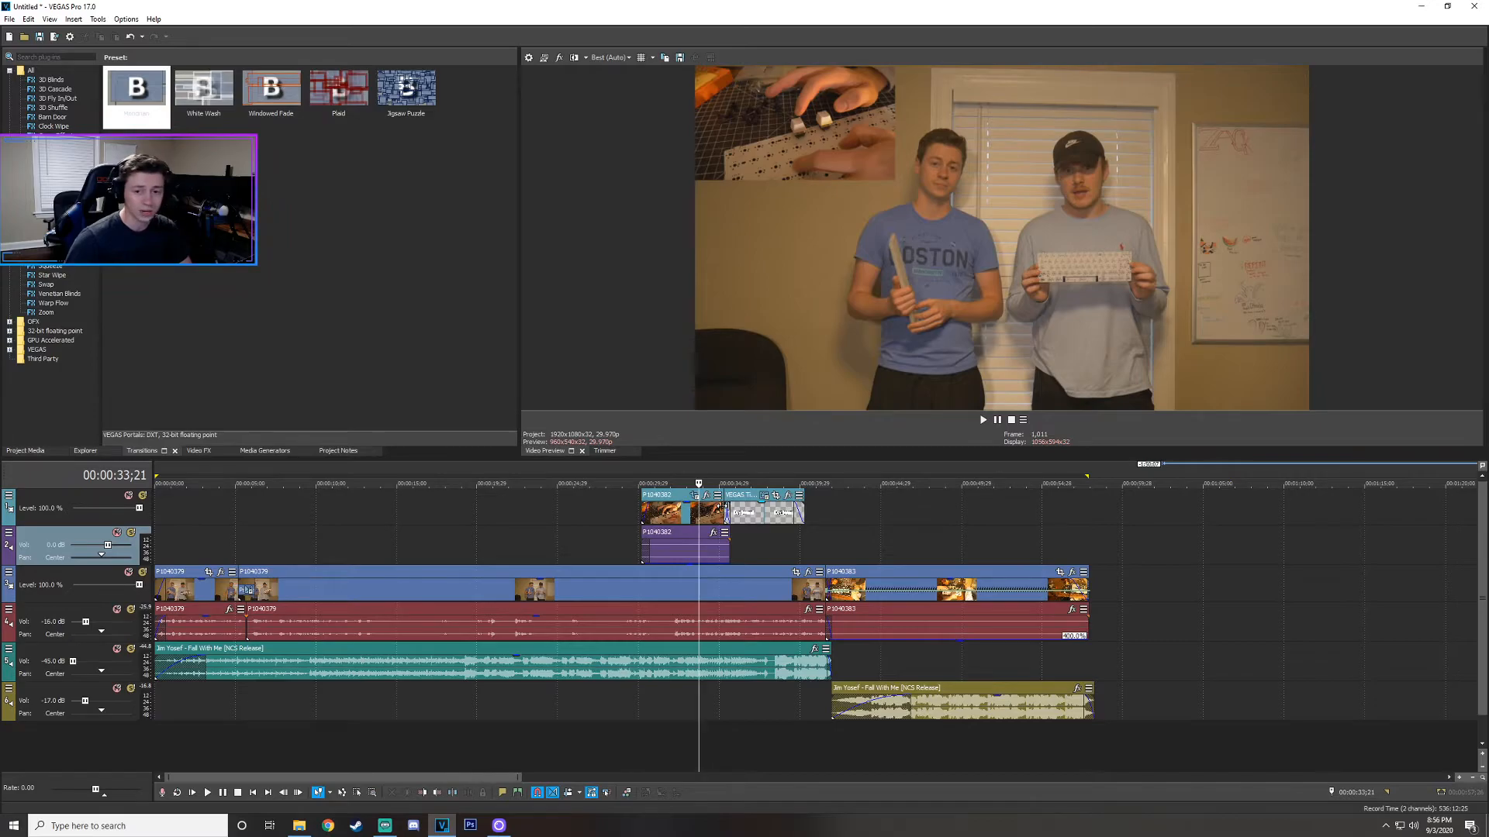
click(611, 558)
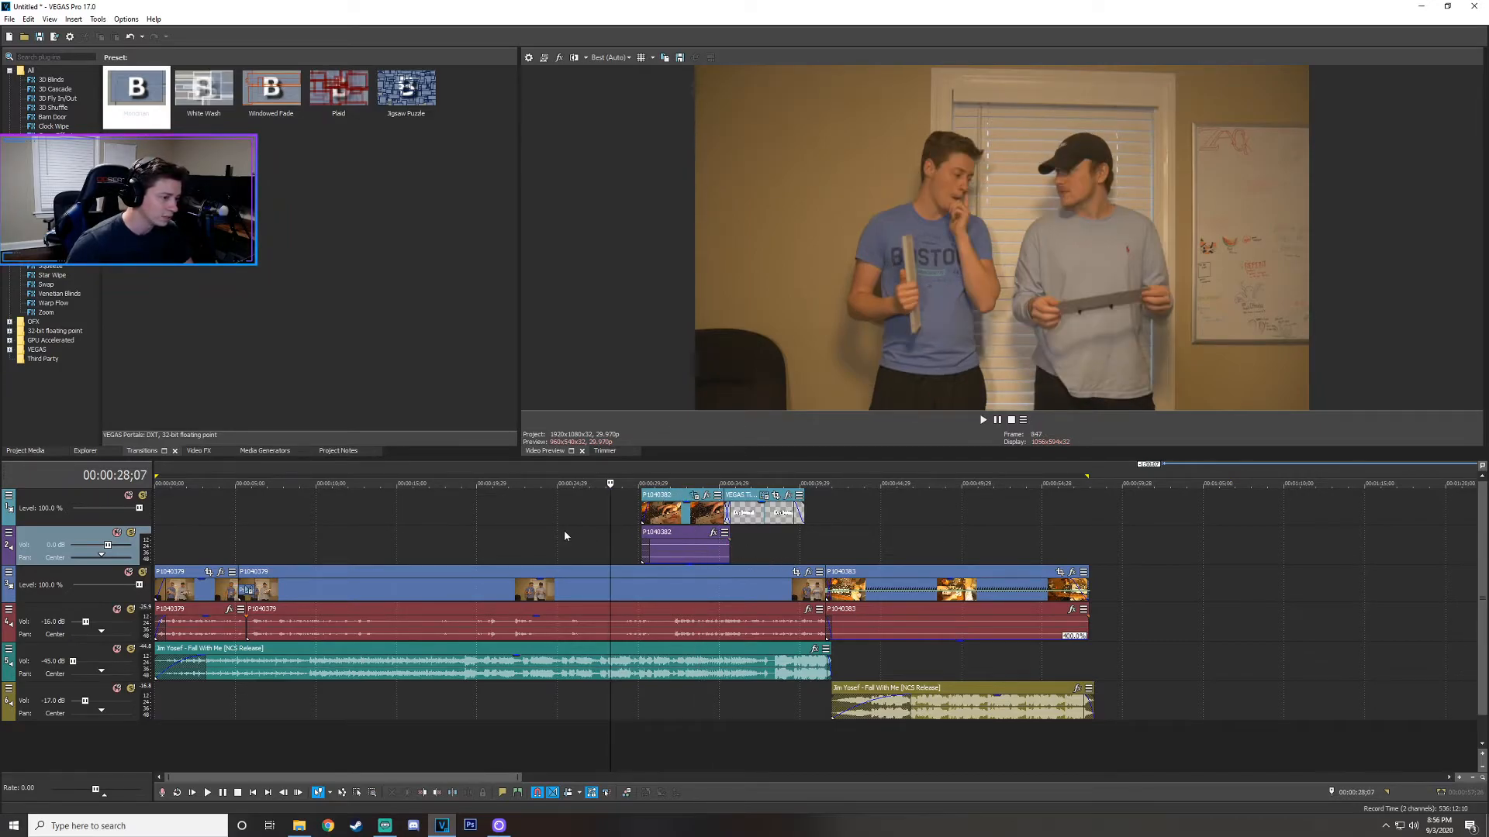
click(593, 530)
click(538, 533)
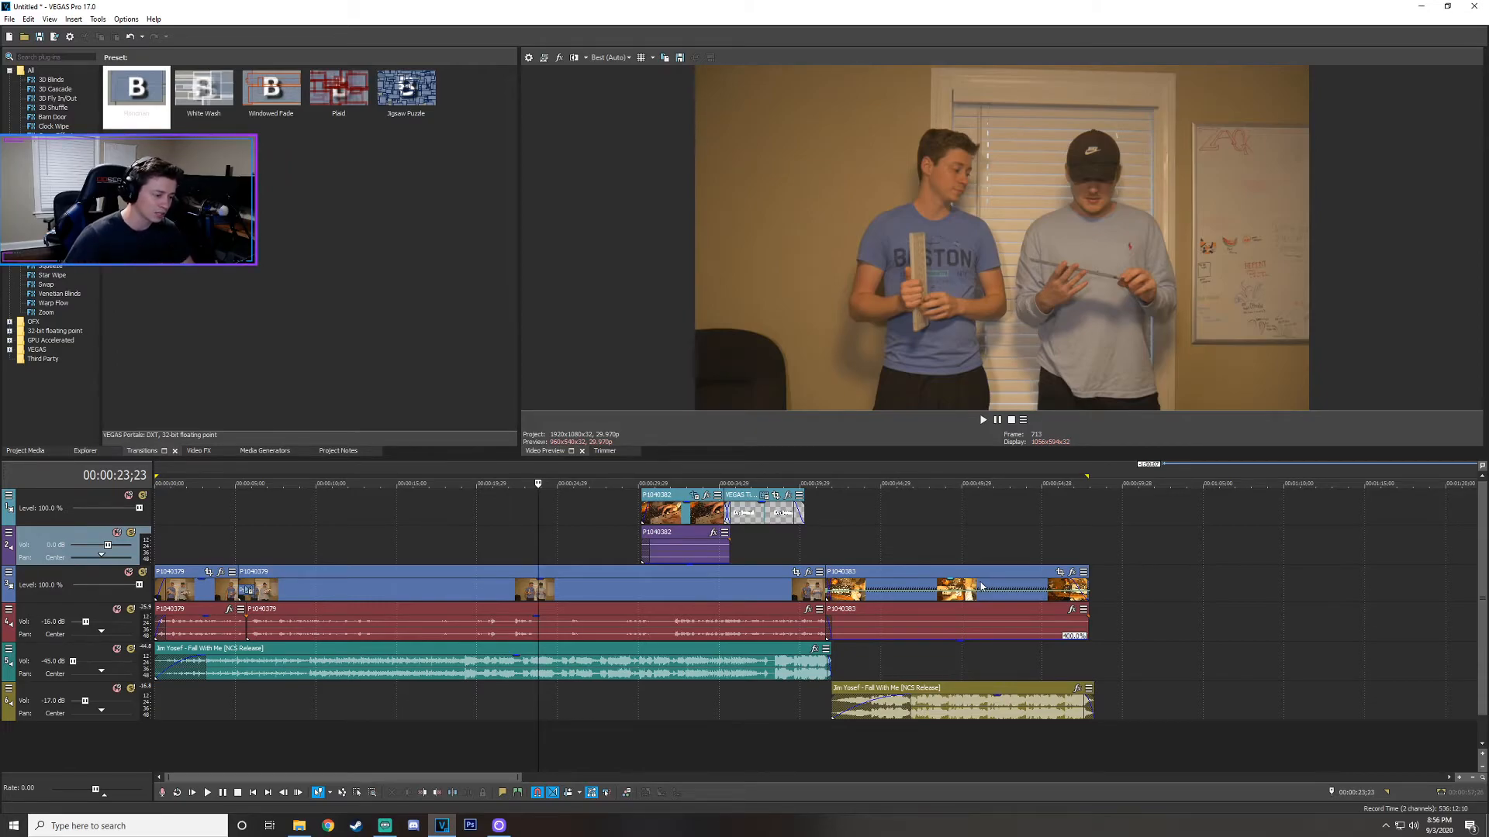
drag(1085, 591, 929, 595)
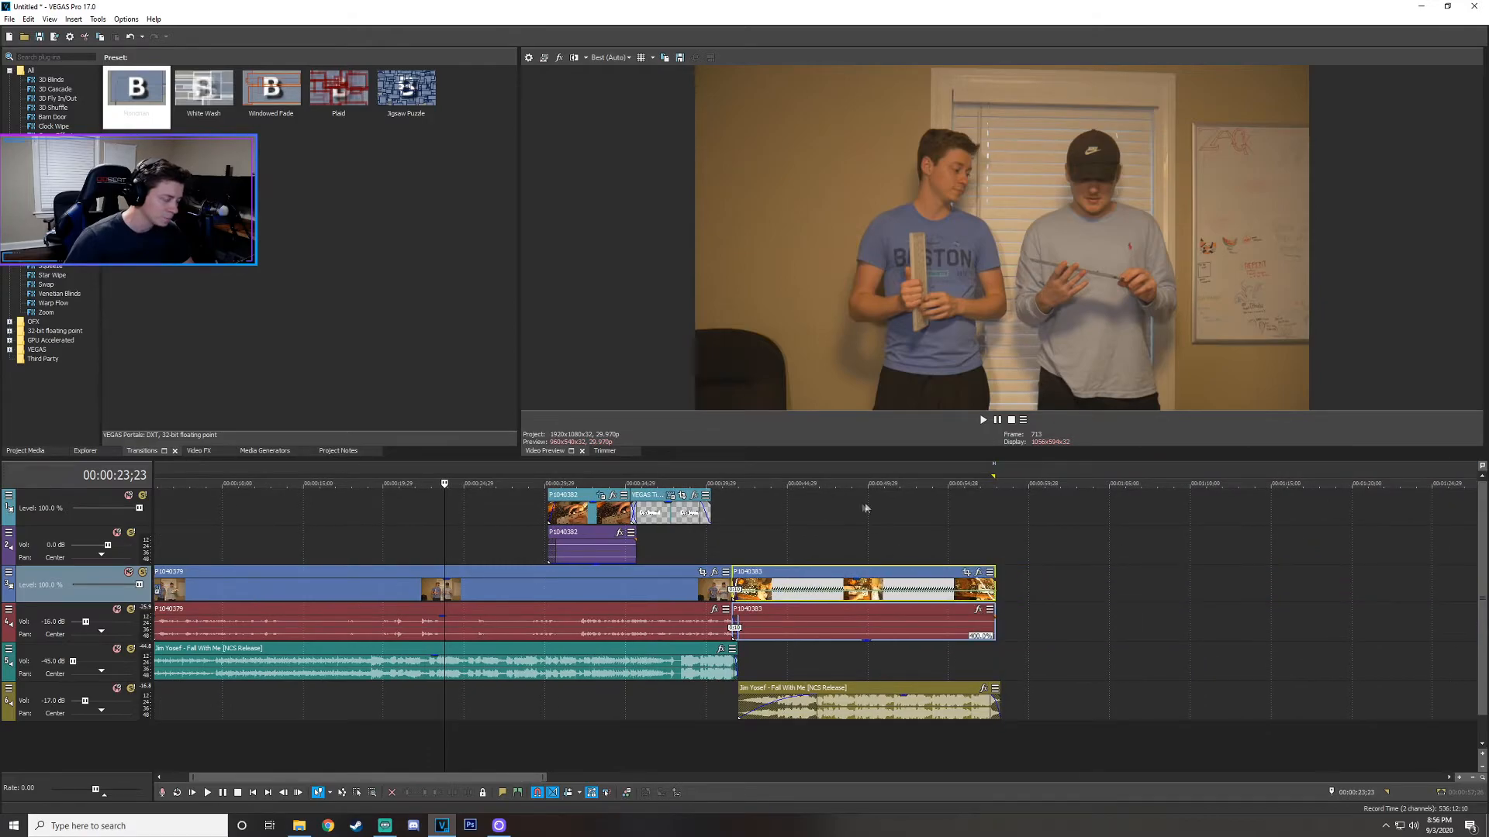
scroll(866, 509, down, 5)
click(363, 536)
scroll(362, 536, up, 4)
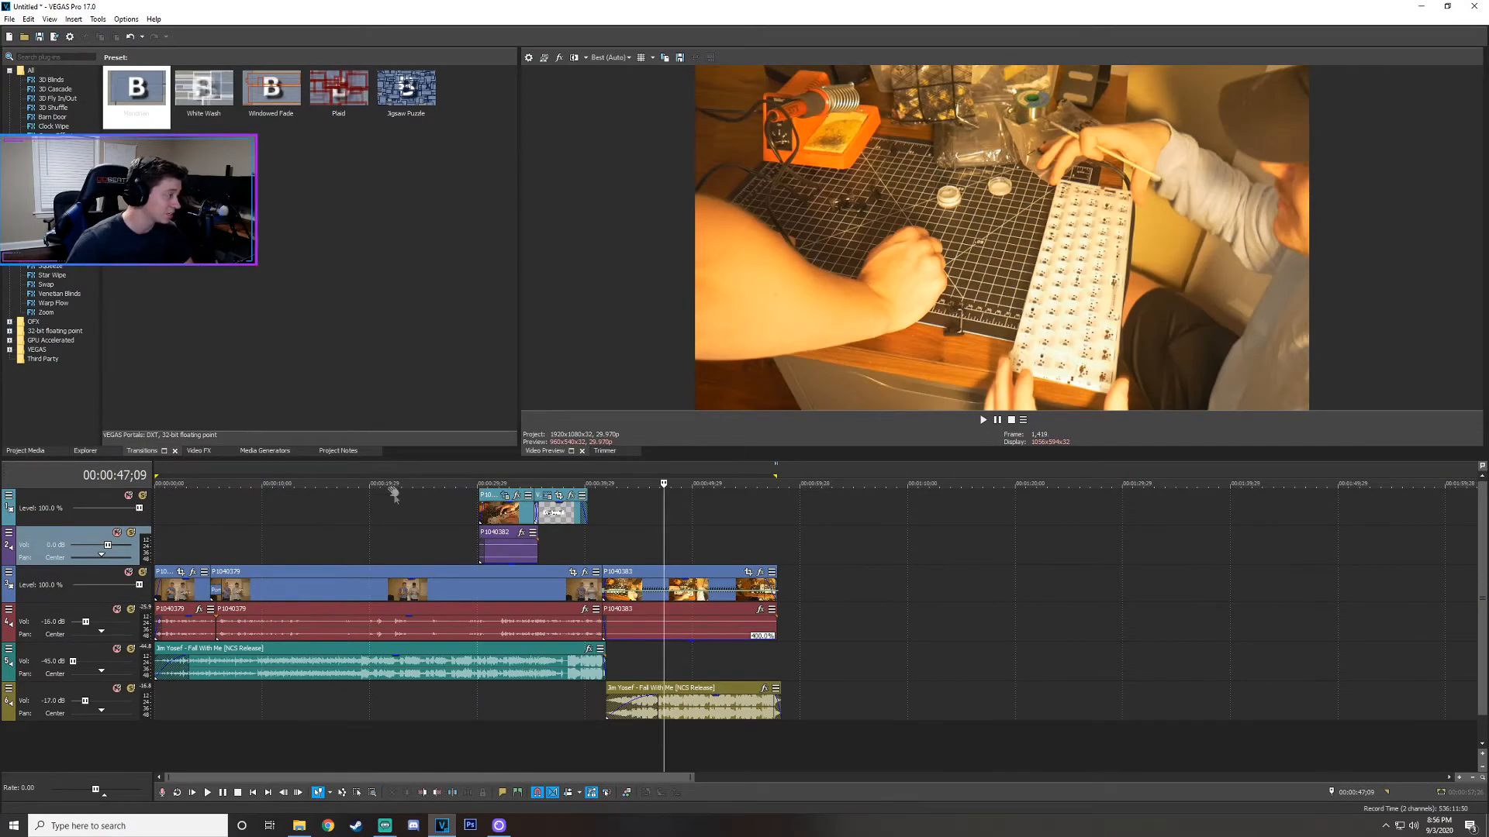
scroll(408, 518, down, 4)
Open the render settings and choose the MAGIX HEVC/AAC MP4 template Internet HD 1080p 29.97 fps (NVIDIA NVENC).
click(9, 19)
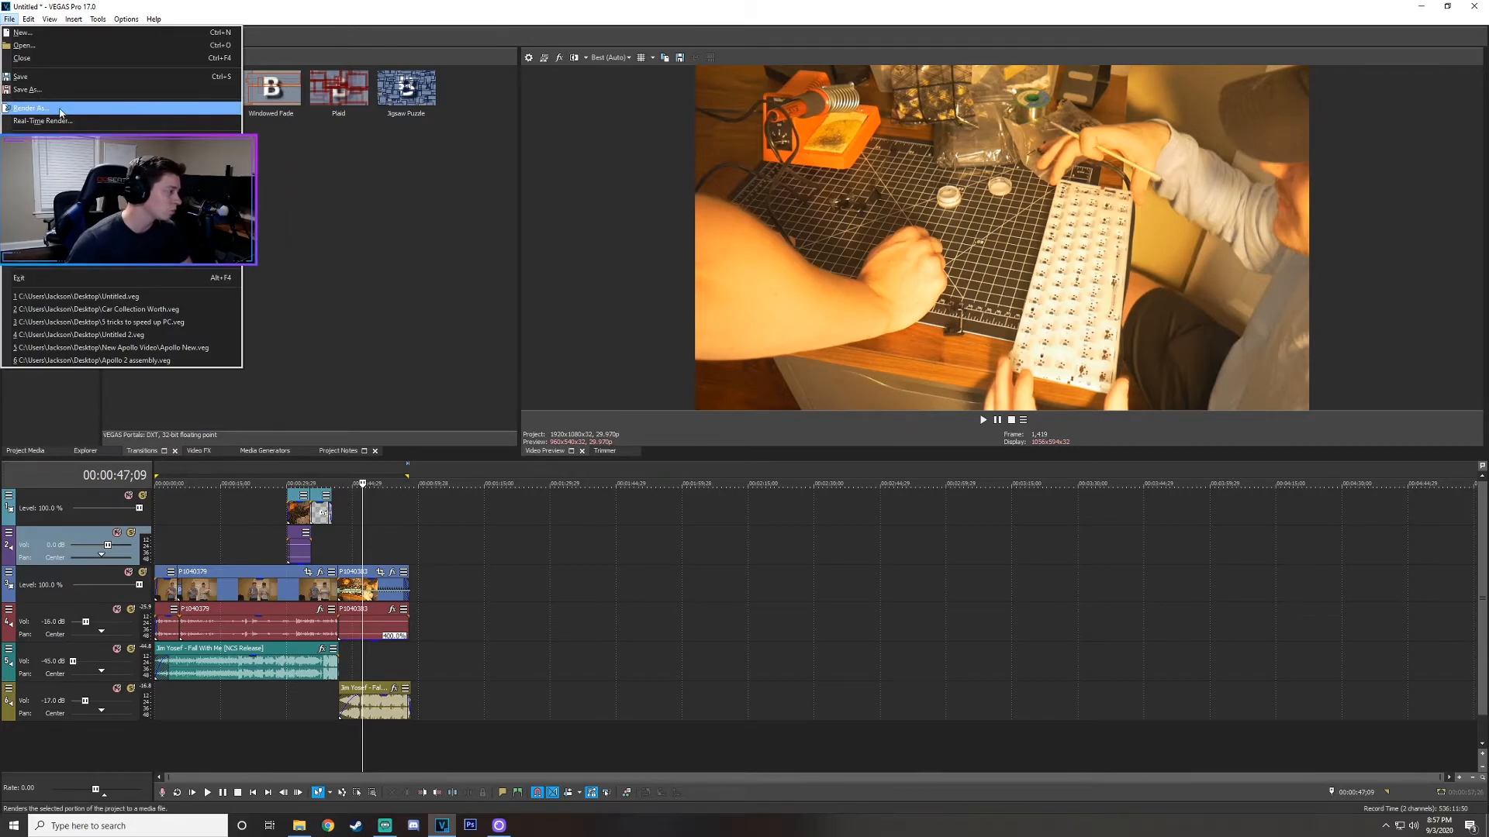
click(61, 113)
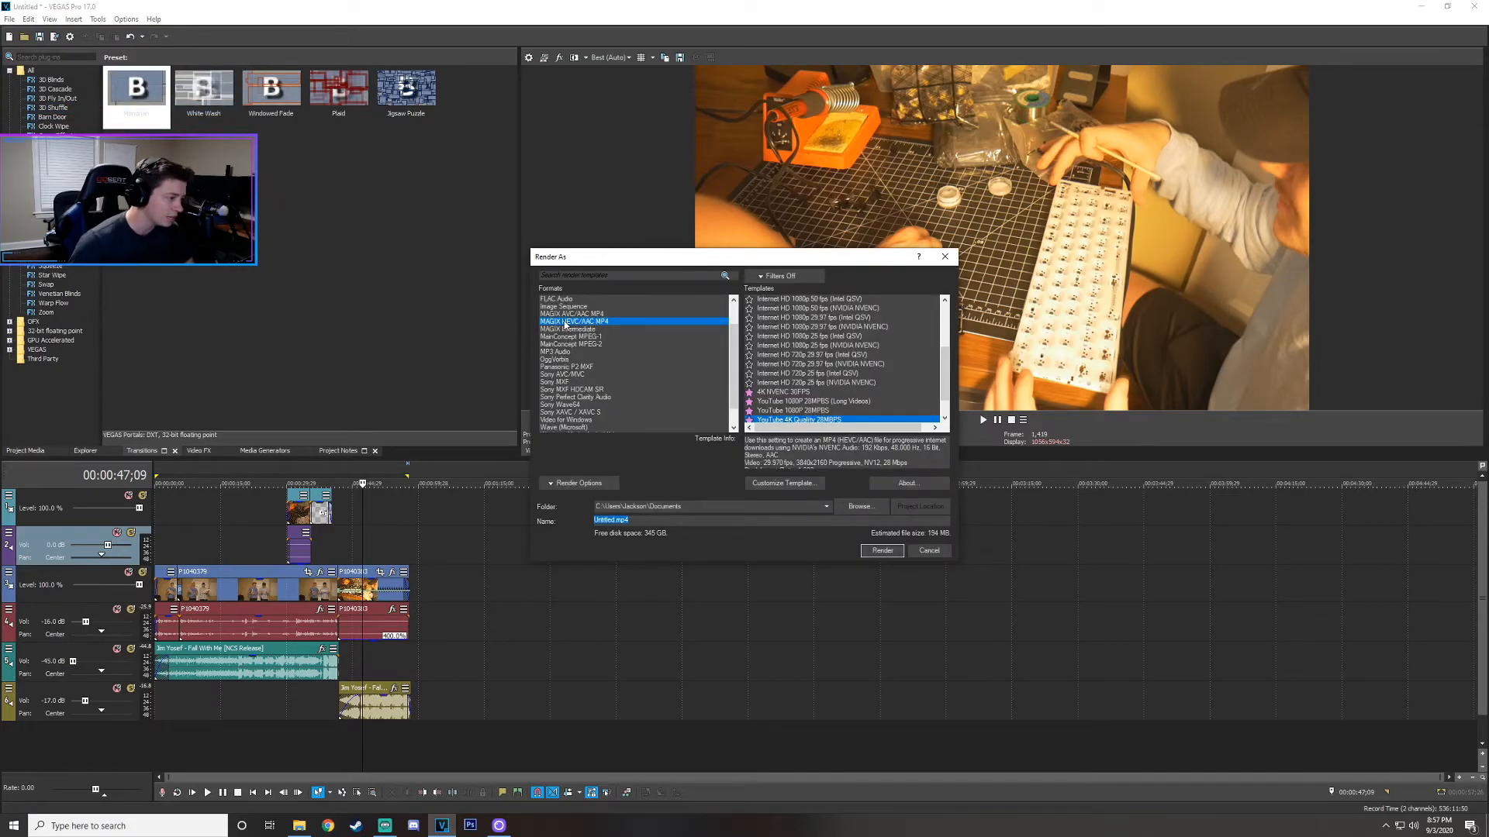
scroll(565, 324, up, 2)
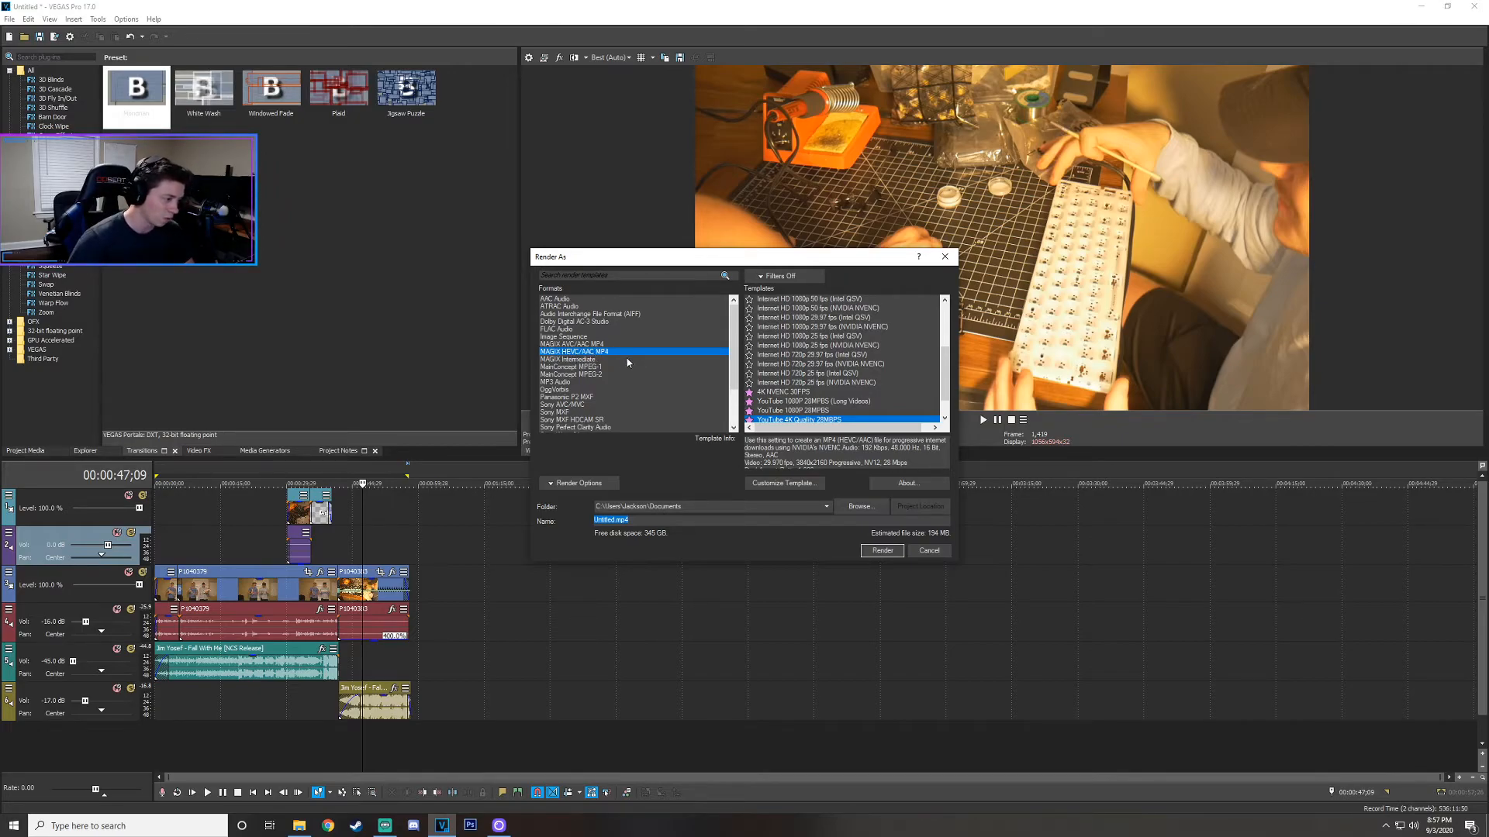
scroll(798, 388, down, 2)
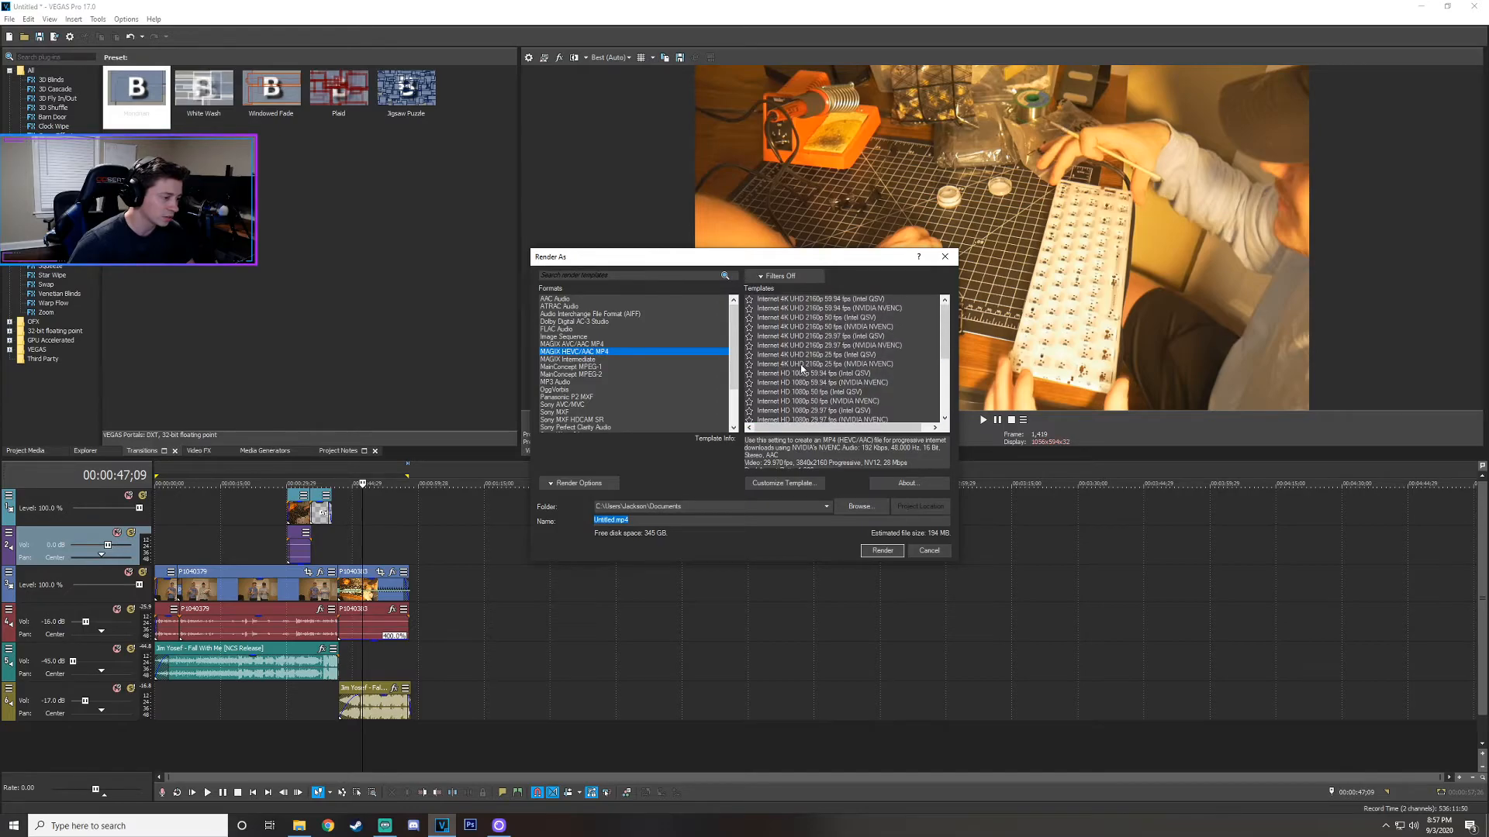
scroll(795, 394, down, 1)
scroll(803, 389, up, 4)
scroll(808, 357, up, 3)
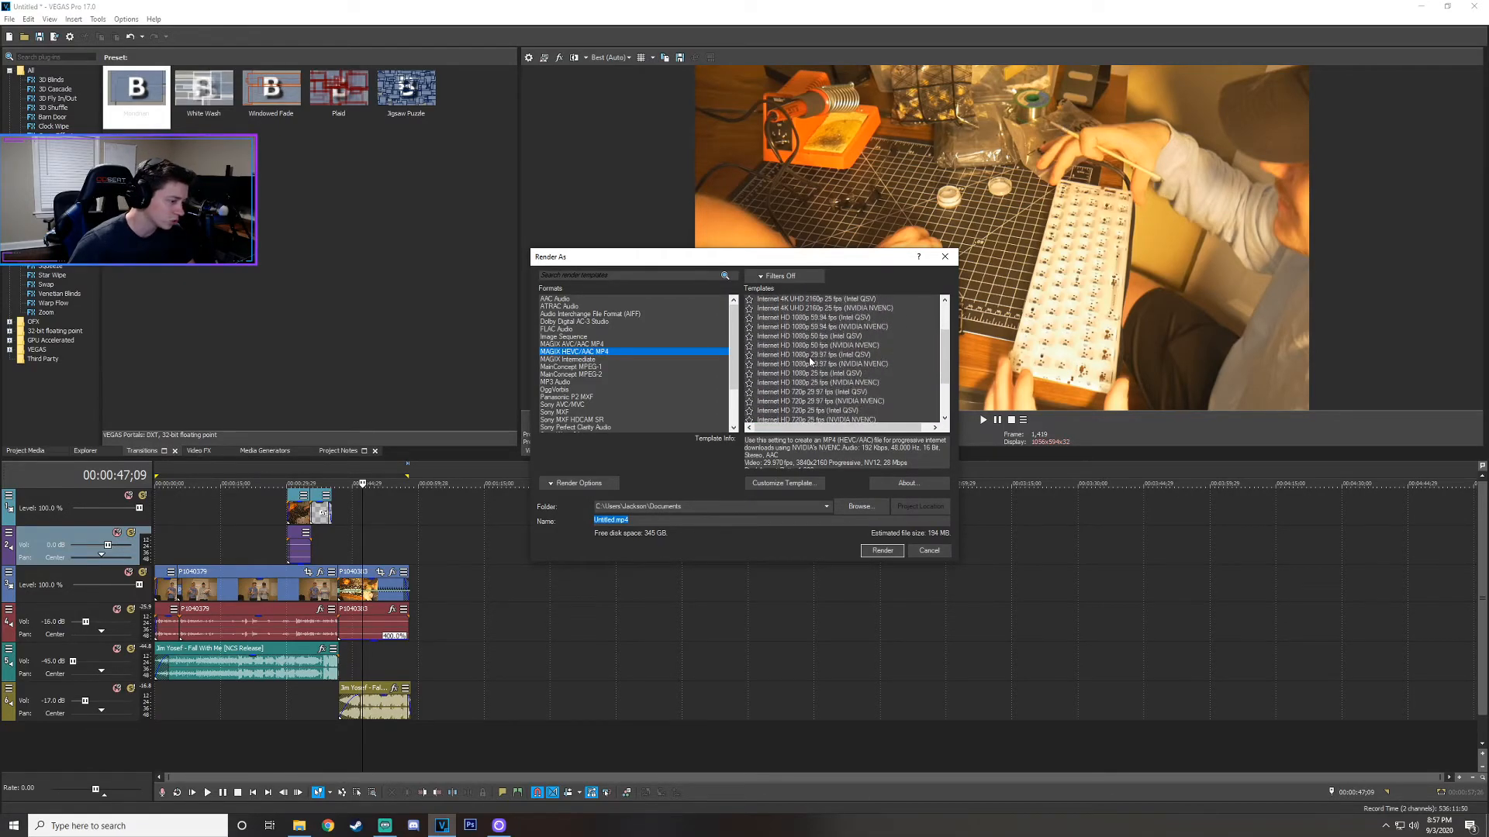
click(820, 364)
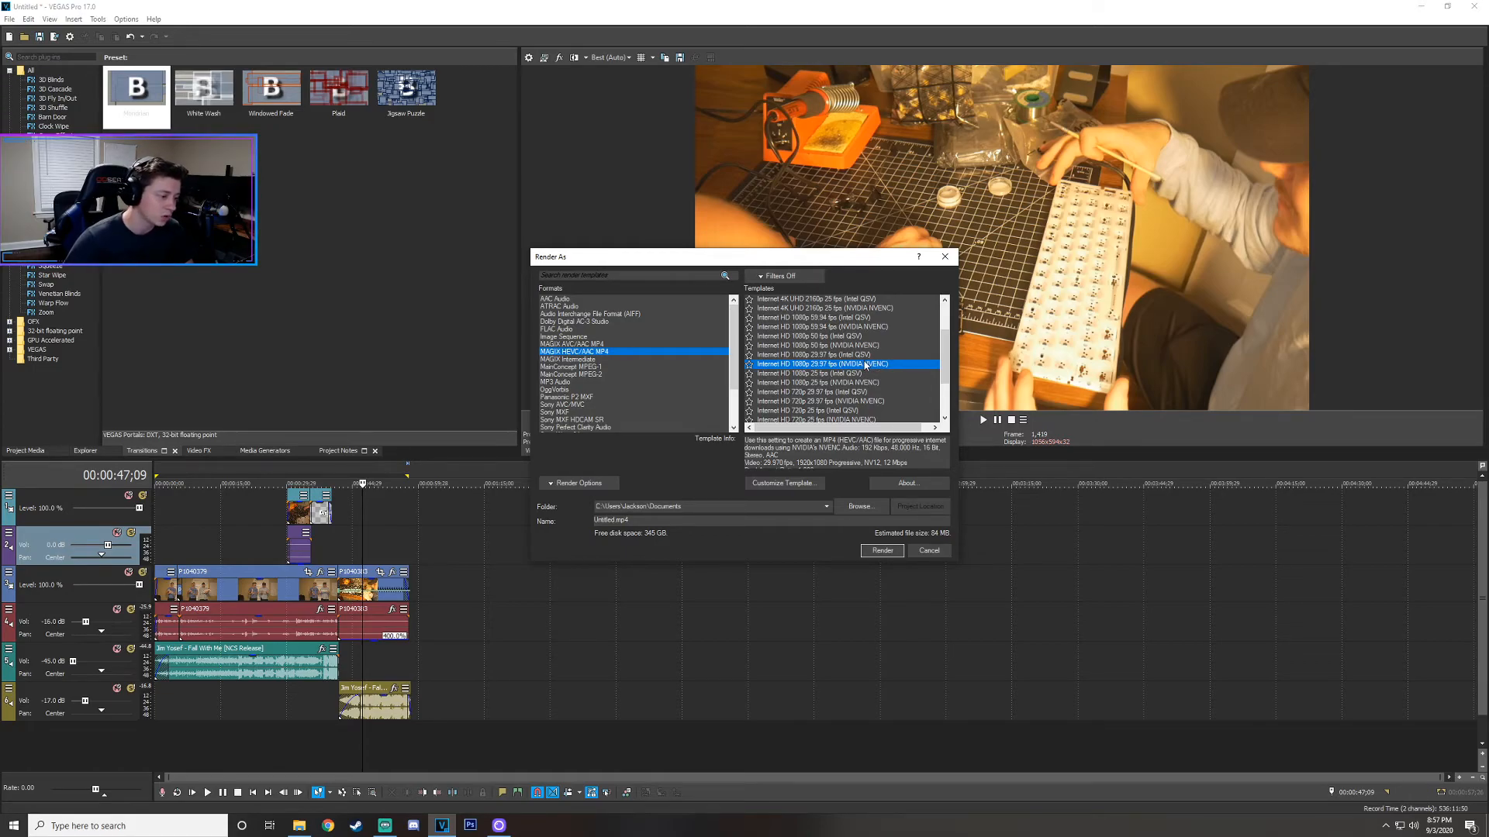
Customize the render template under the name Youtube 1080p with the HD 1080 (1920x1080) frame size, and check its frame rate.
click(785, 483)
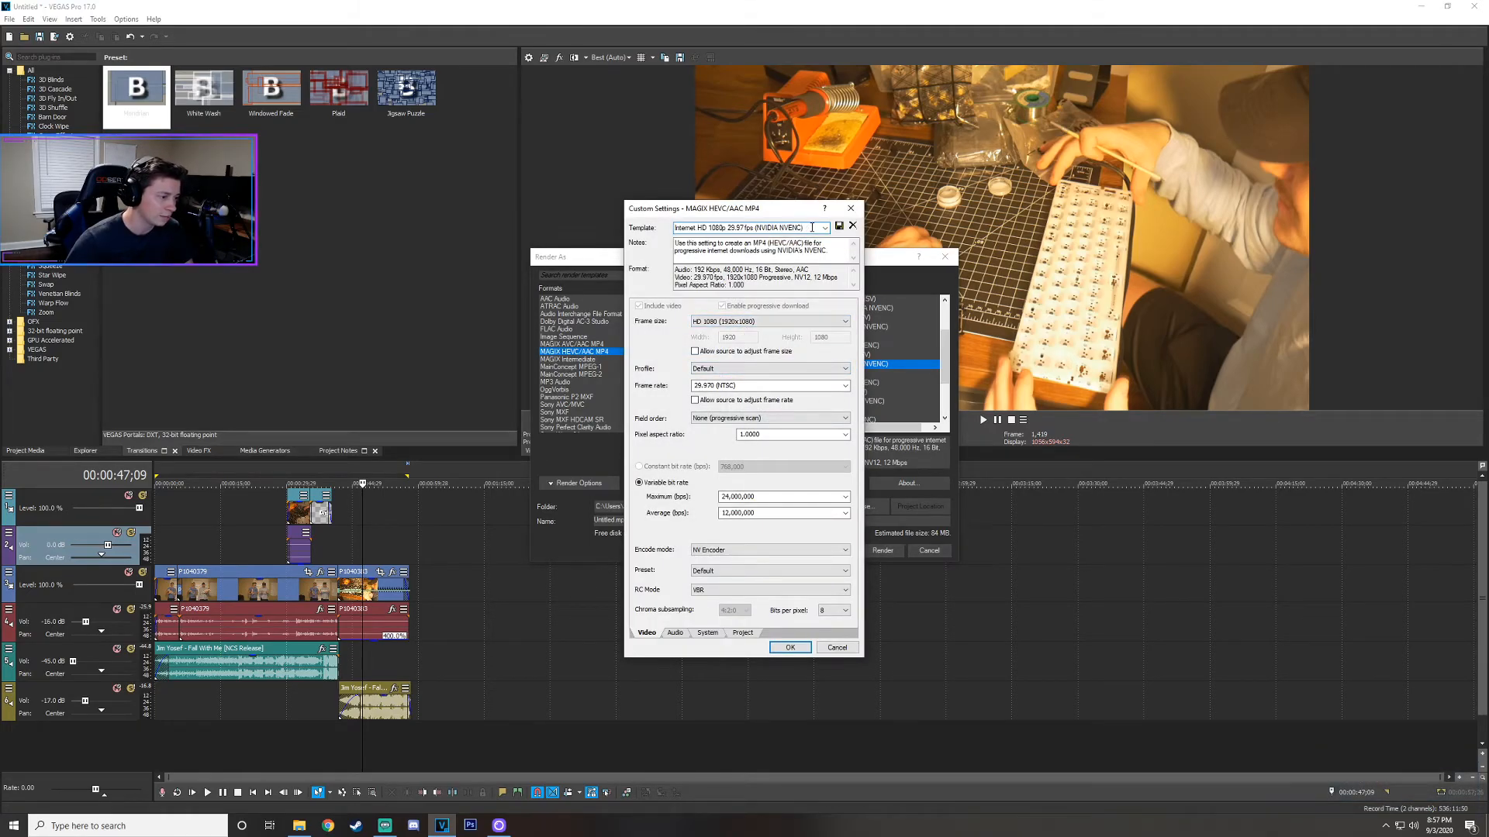
text(Youtube 1080p)
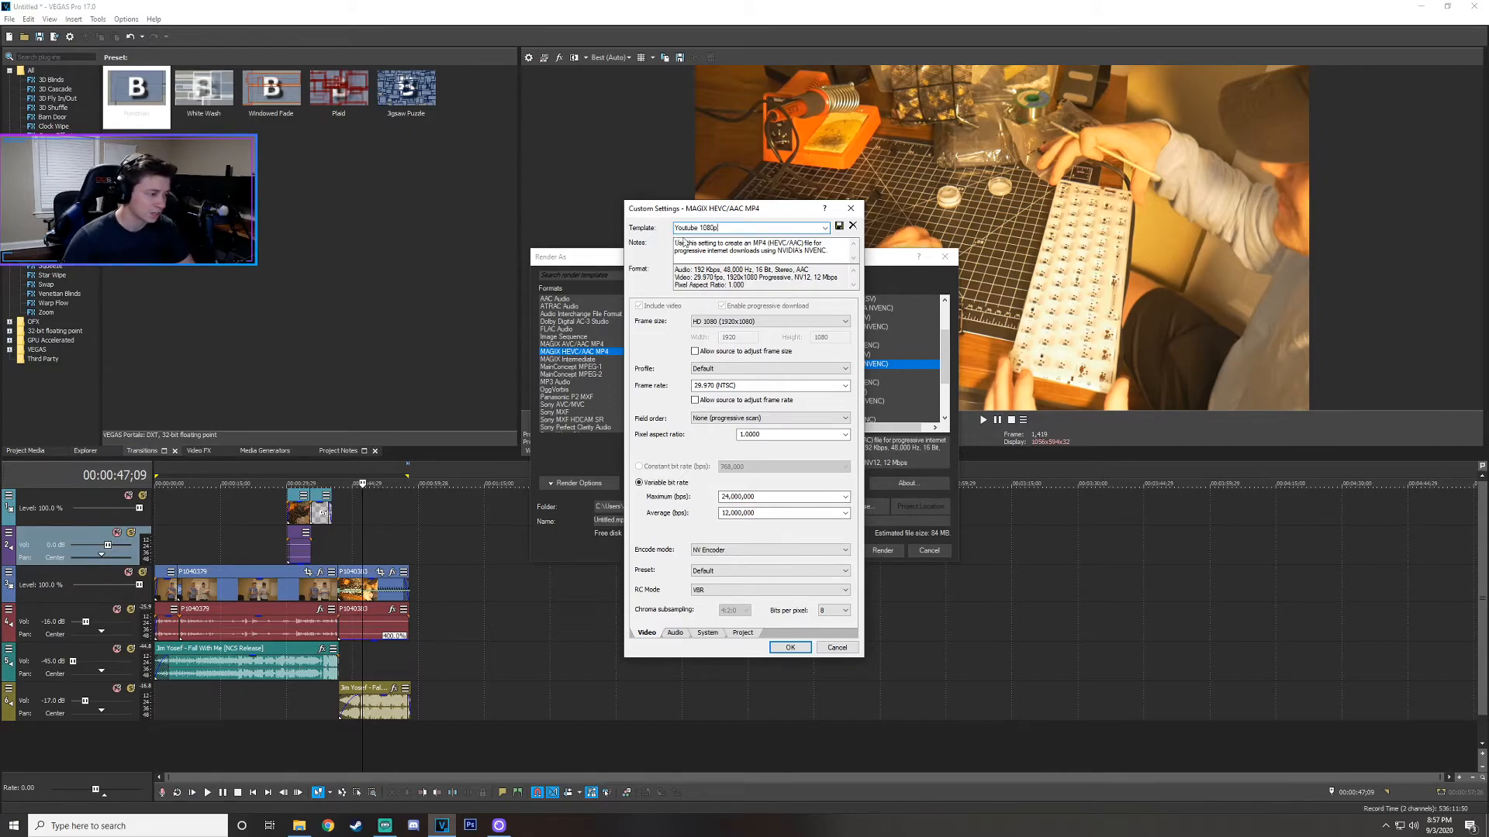
click(745, 320)
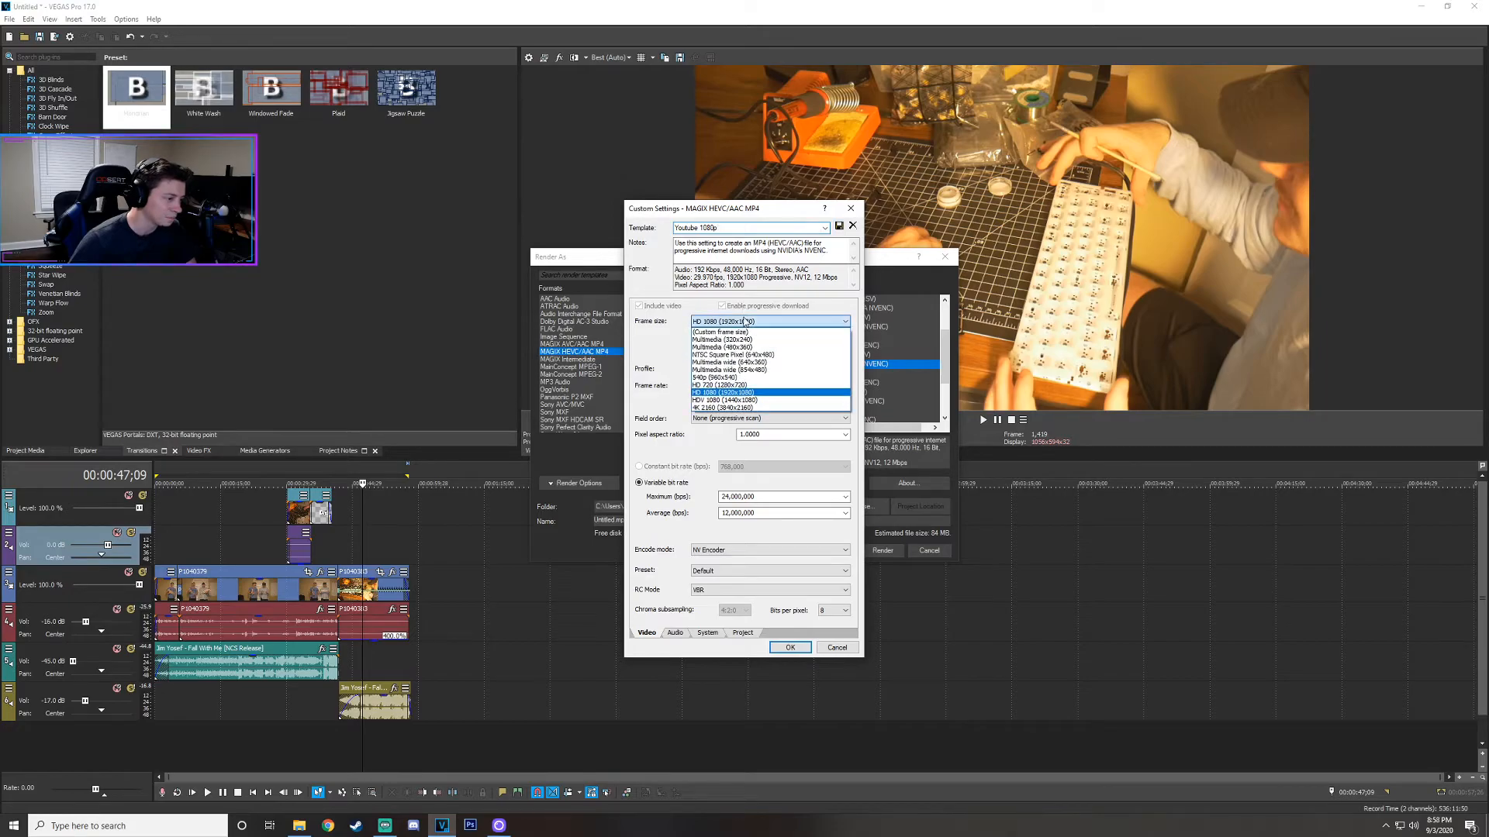
click(735, 393)
click(766, 387)
click(709, 385)
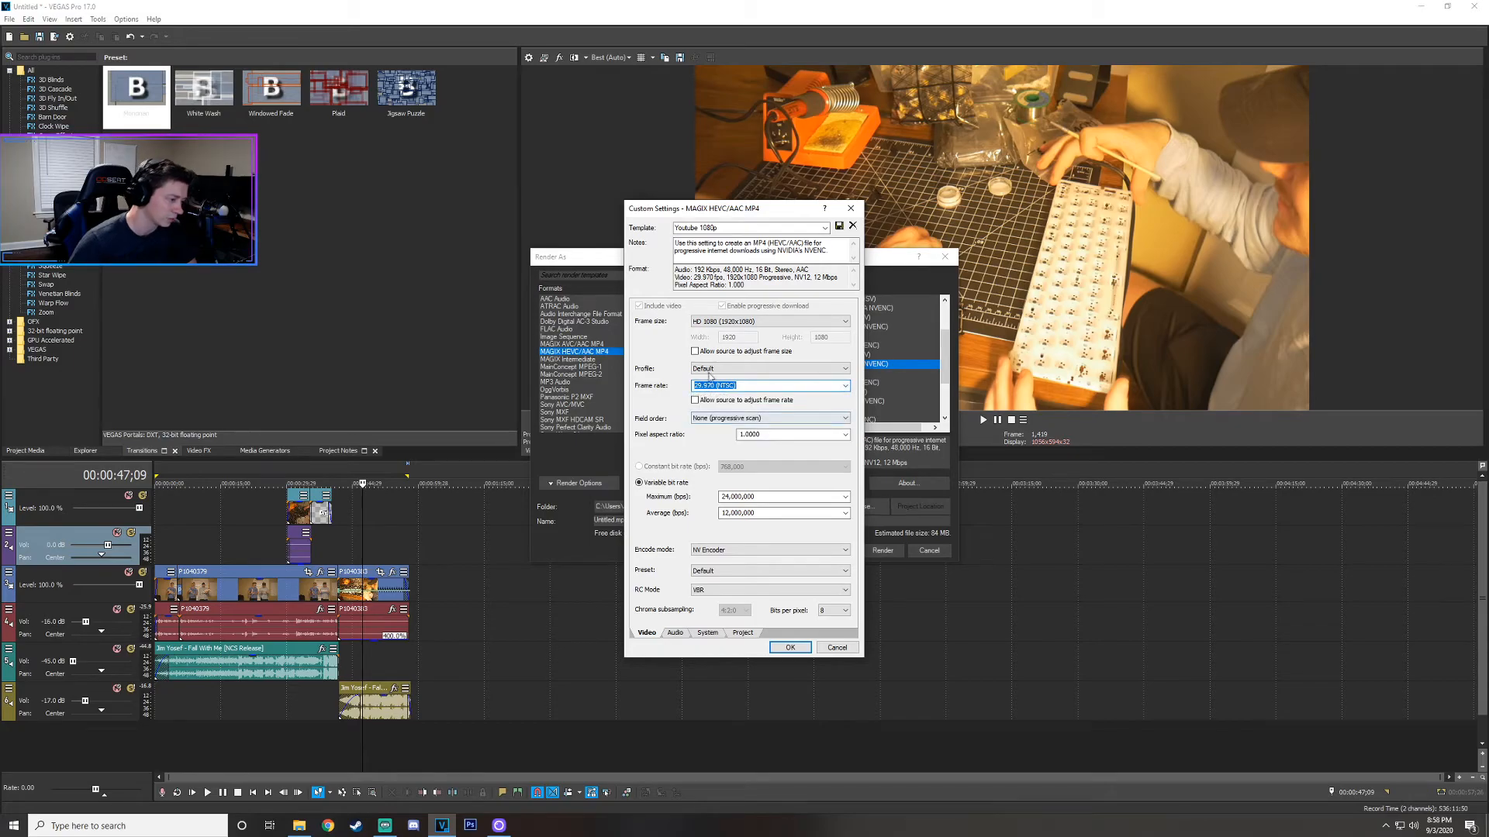
Review the maximum bit rate choices and set the template's average variable bit rate to 14,000,000 bps.
click(847, 497)
click(847, 498)
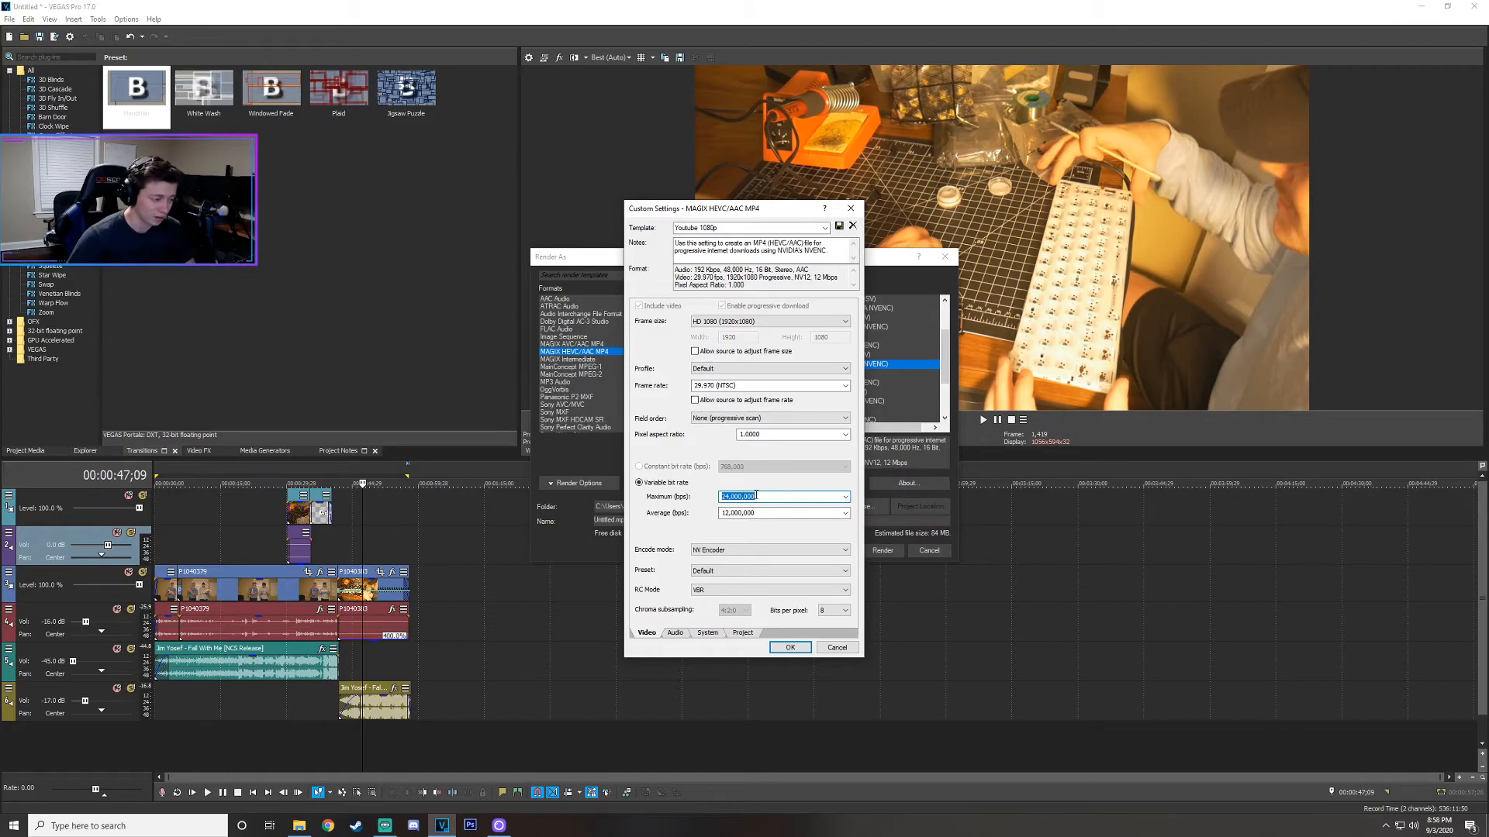
click(845, 497)
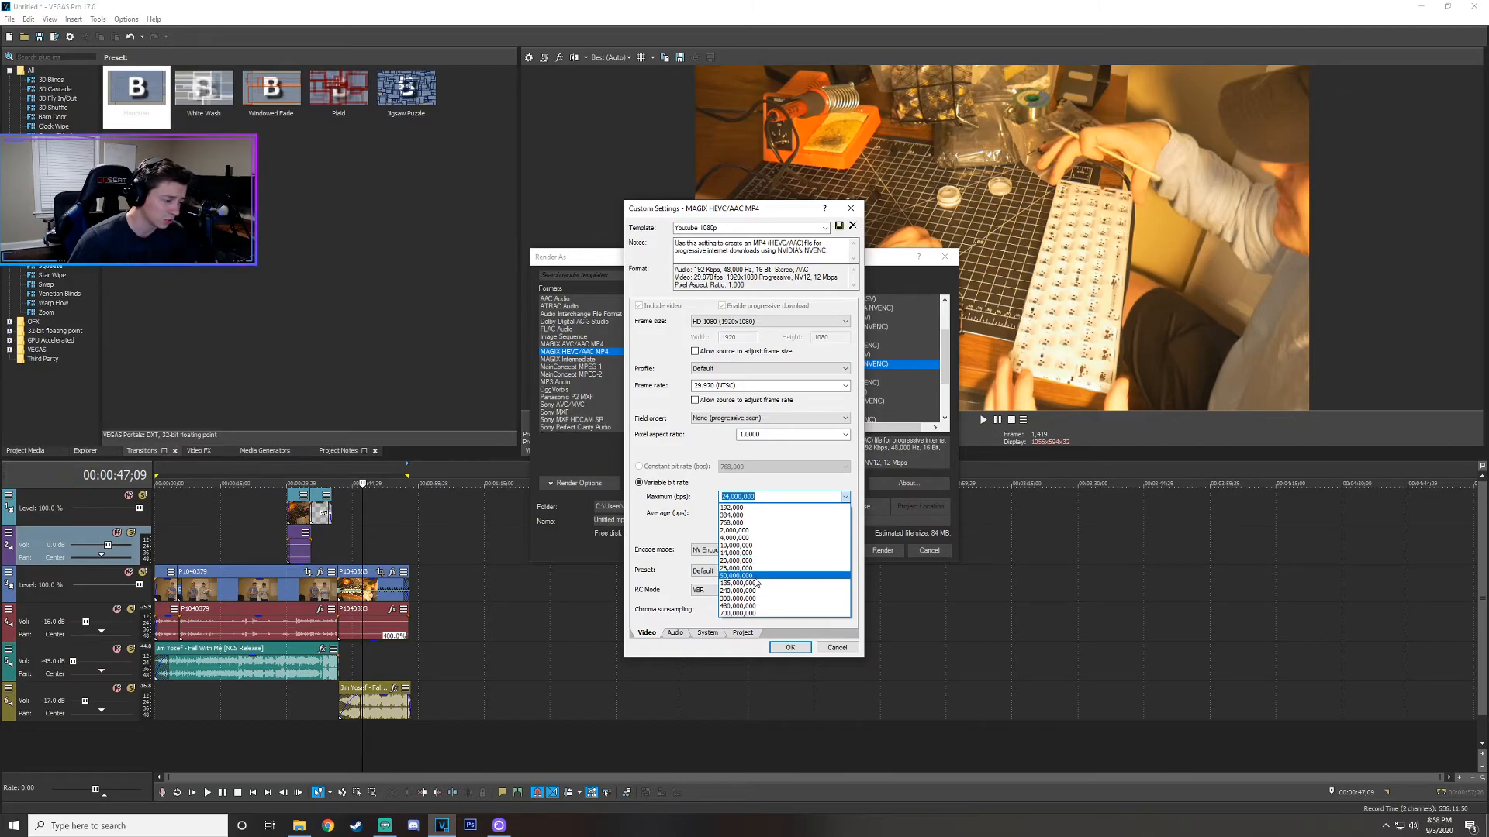
click(752, 500)
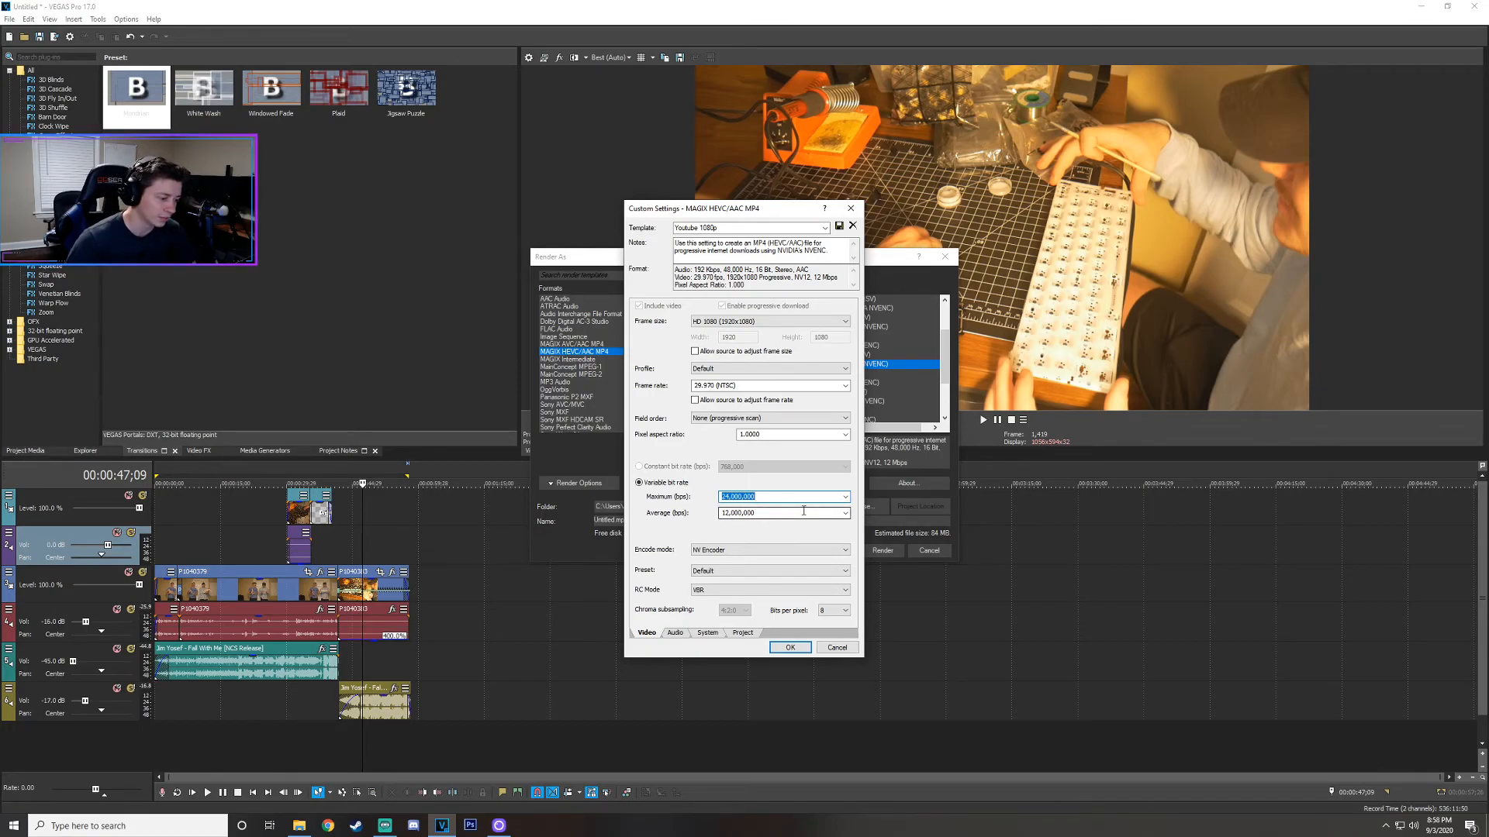
click(845, 514)
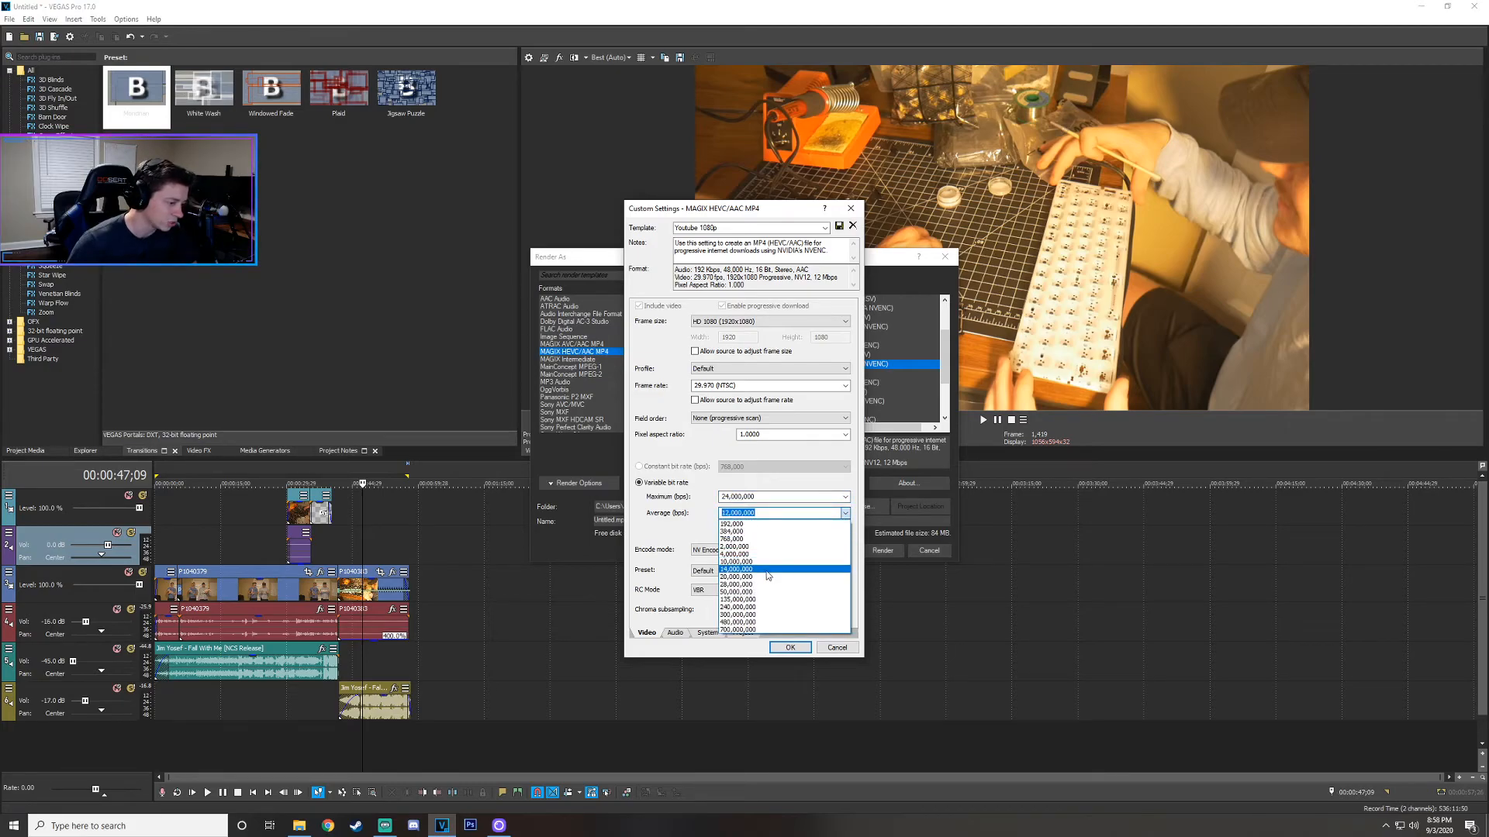
click(770, 578)
click(845, 497)
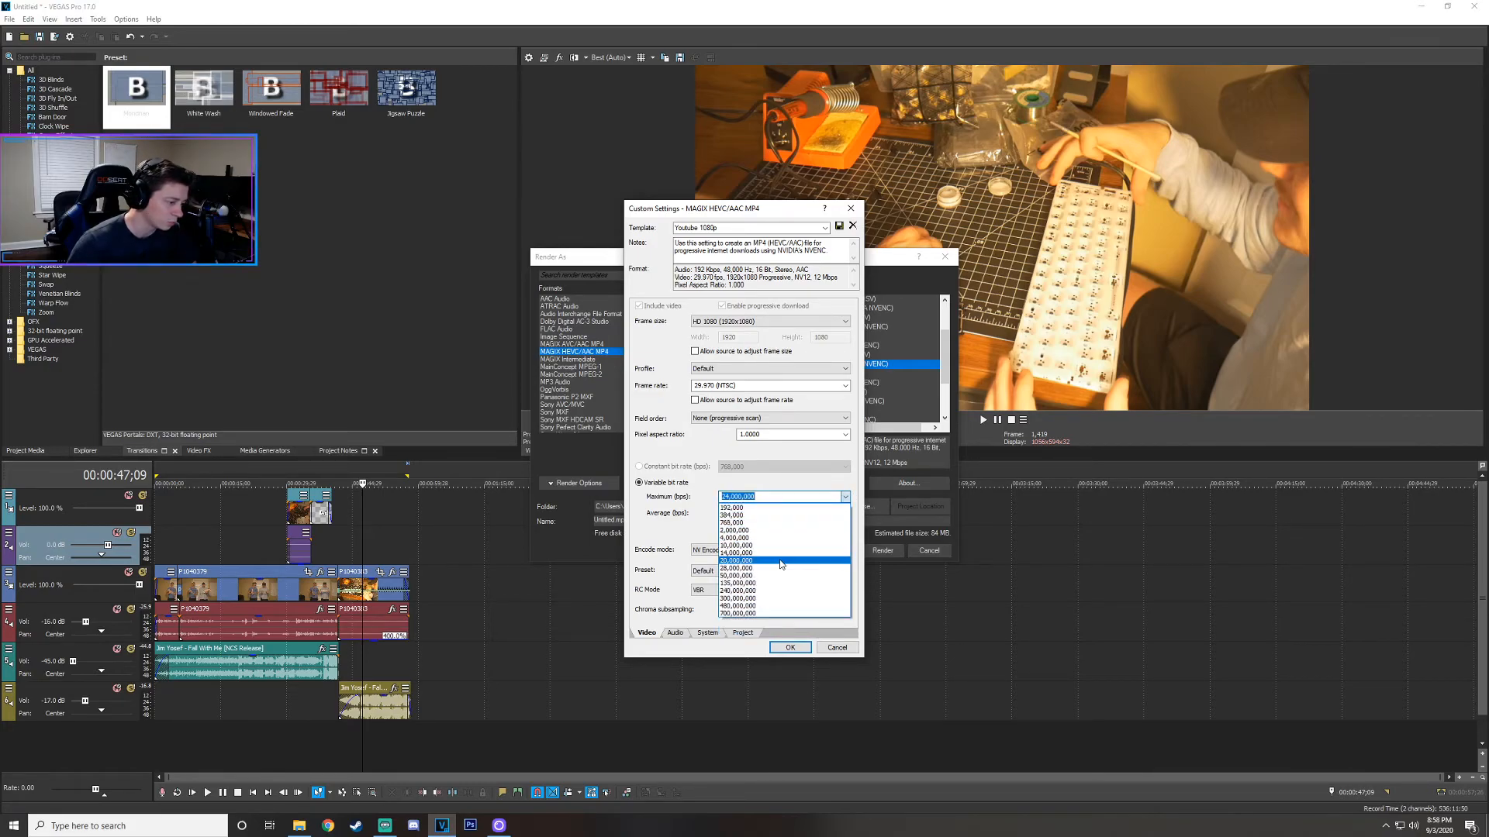
click(728, 496)
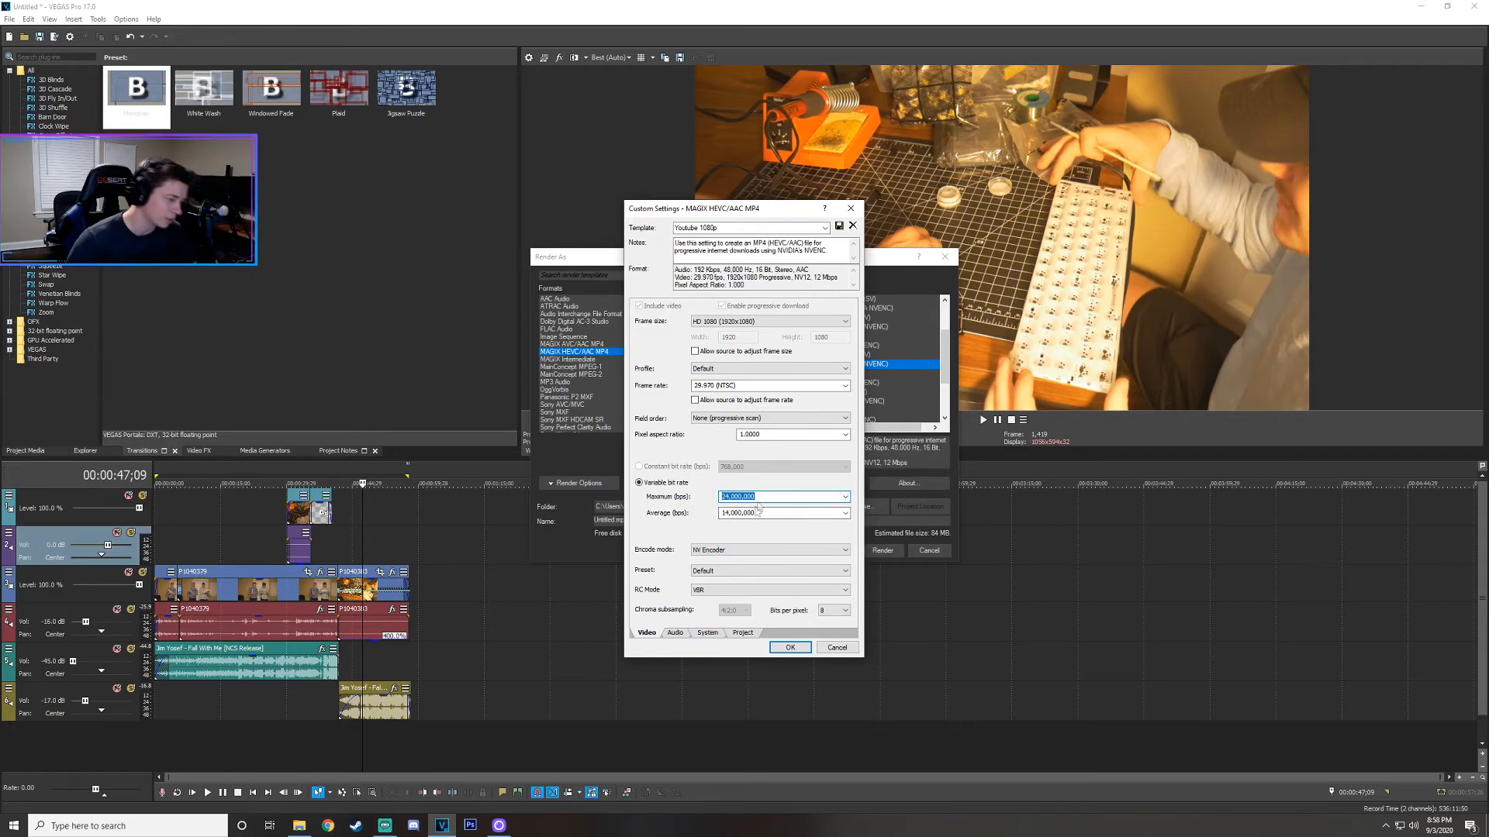
Choose NV Encoder as the encode mode and set the encoding preset to High quality.
click(728, 550)
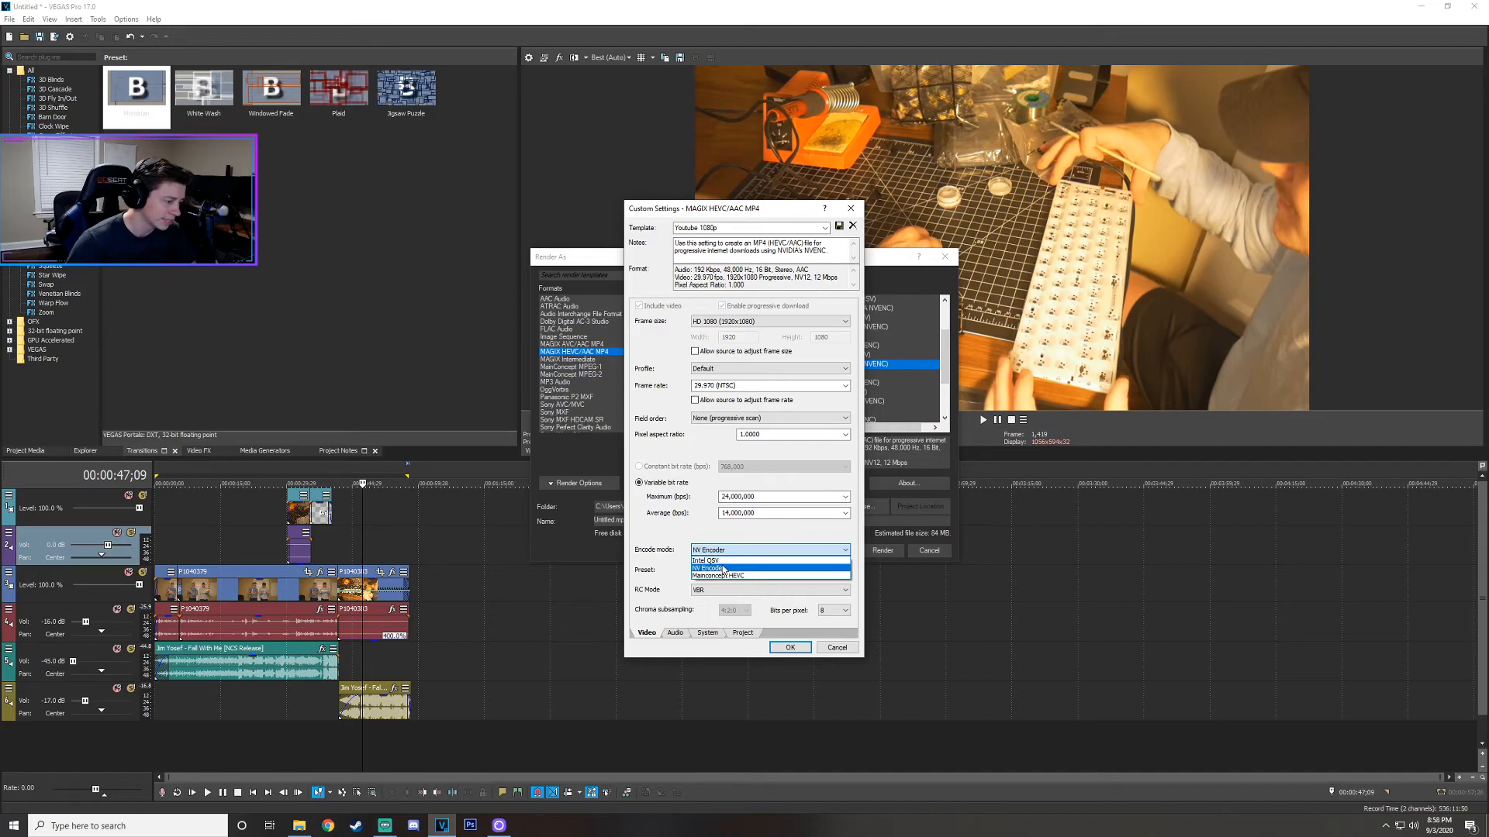
click(726, 570)
click(731, 553)
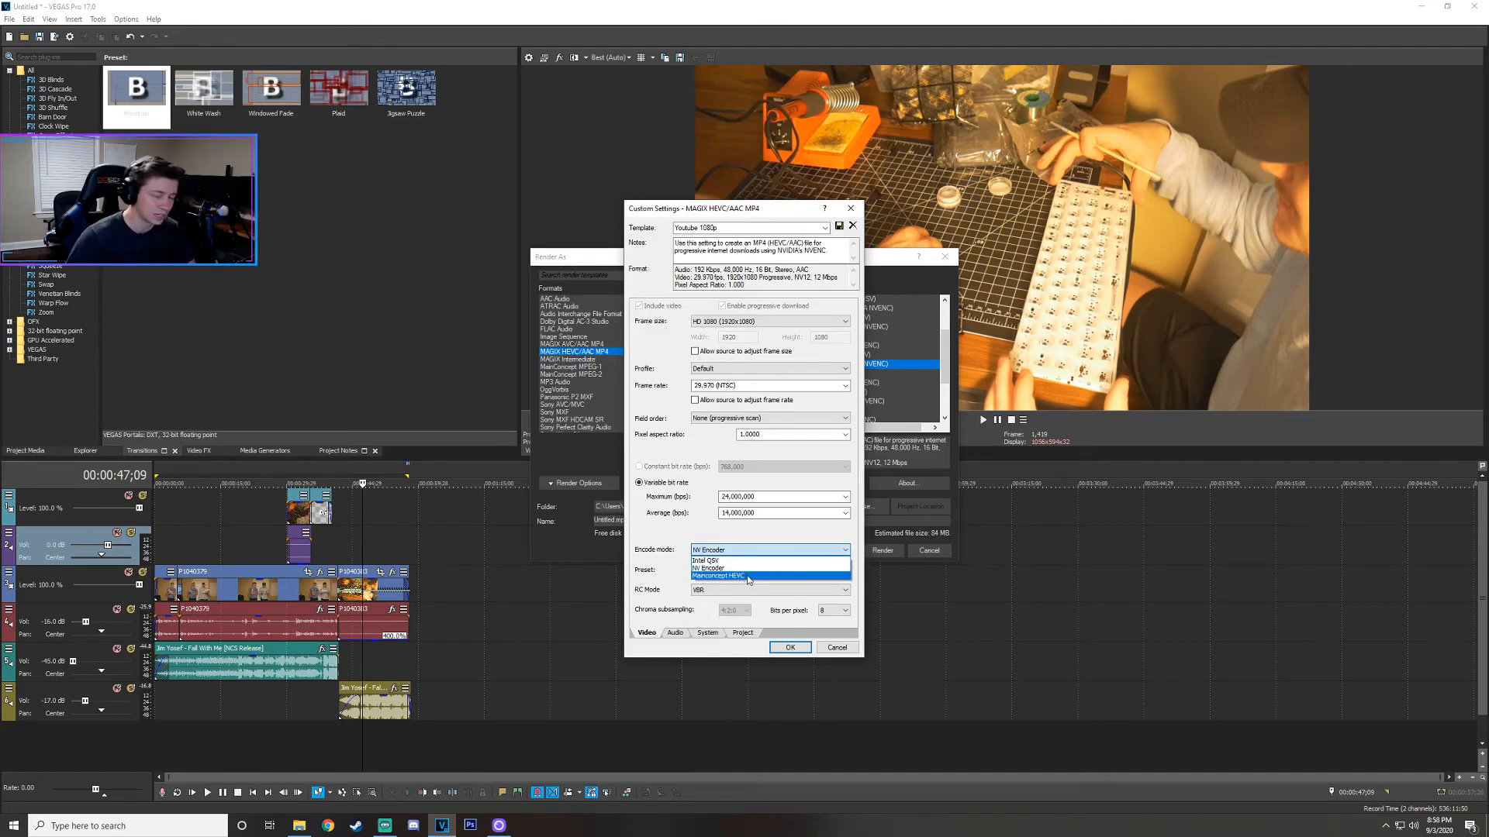
click(614, 511)
click(770, 568)
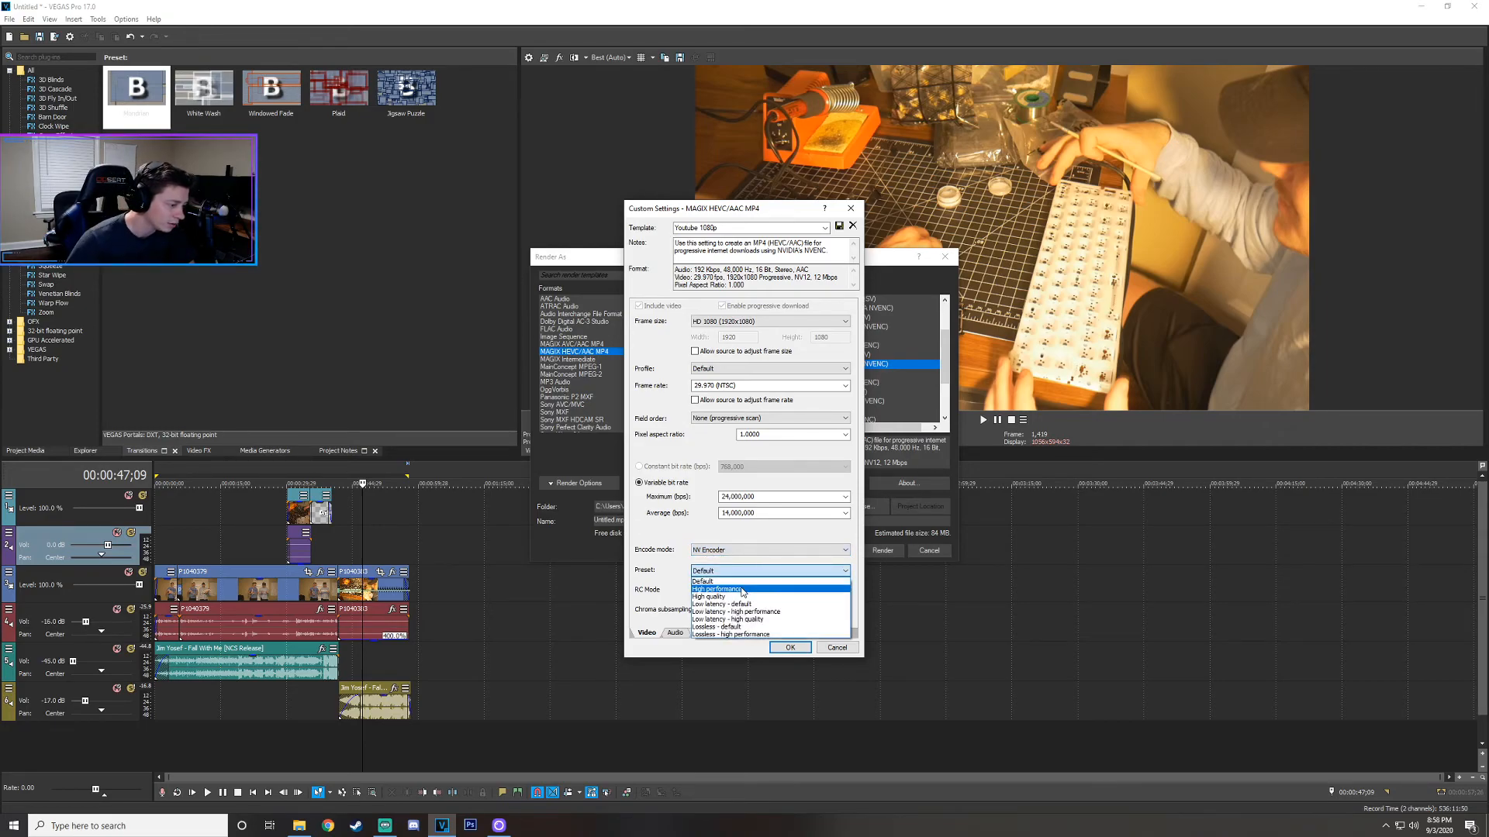
click(742, 590)
click(741, 572)
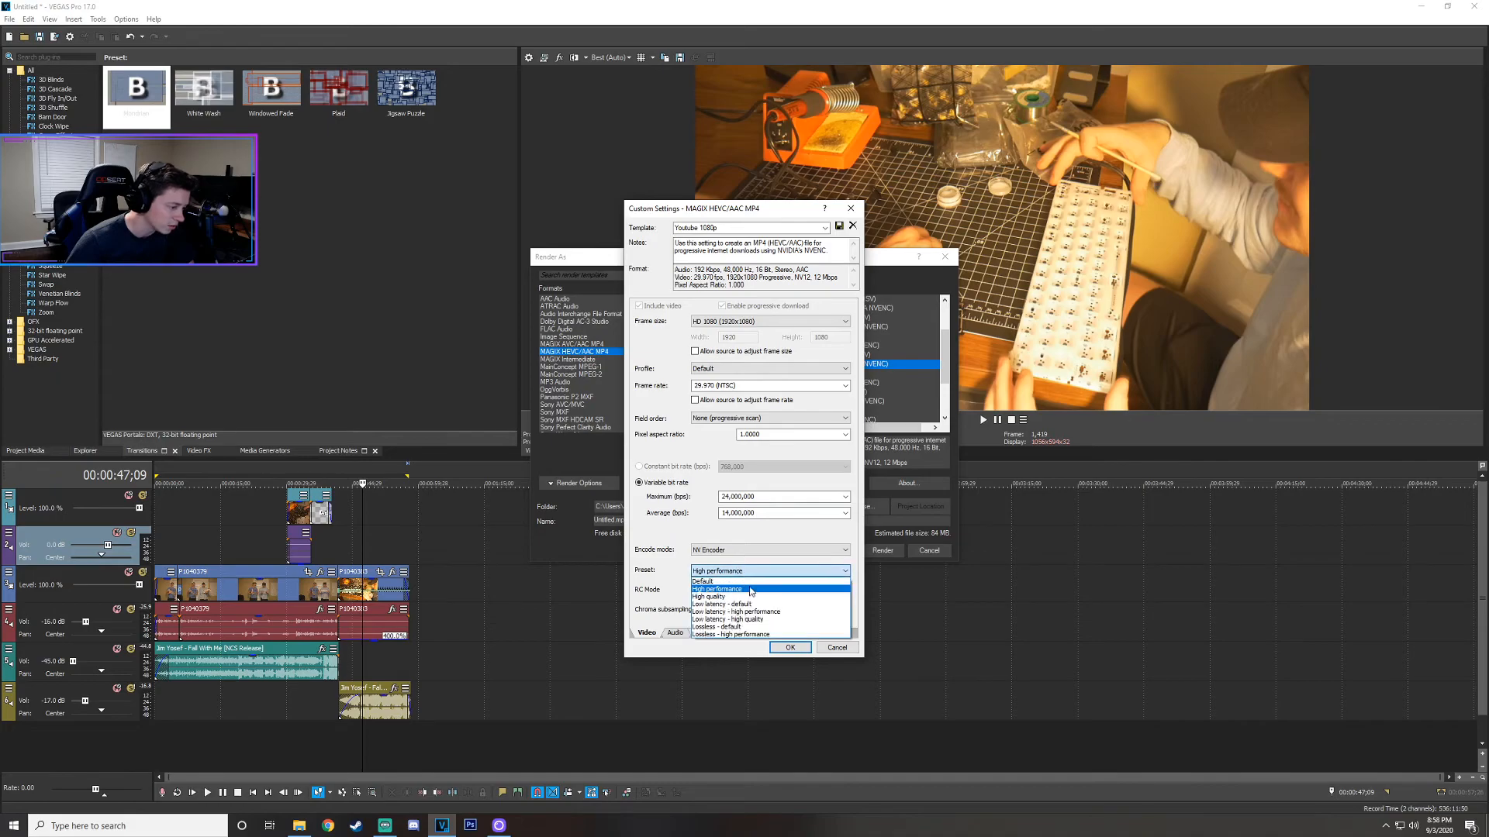
click(751, 589)
click(735, 596)
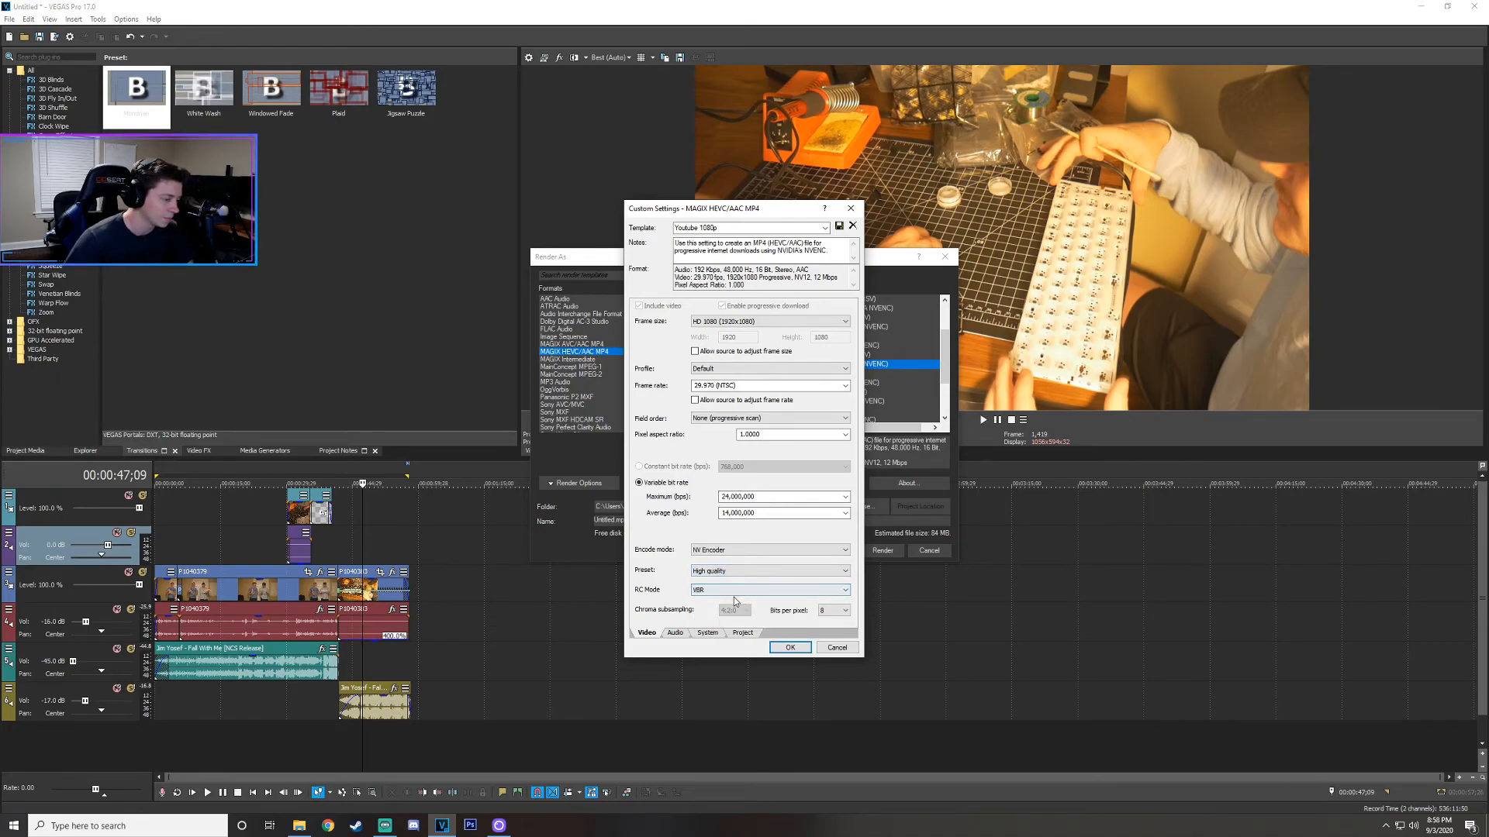
click(676, 588)
Review the template's audio and system settings, set the video rendering quality to Best, and accept the custom settings.
click(675, 633)
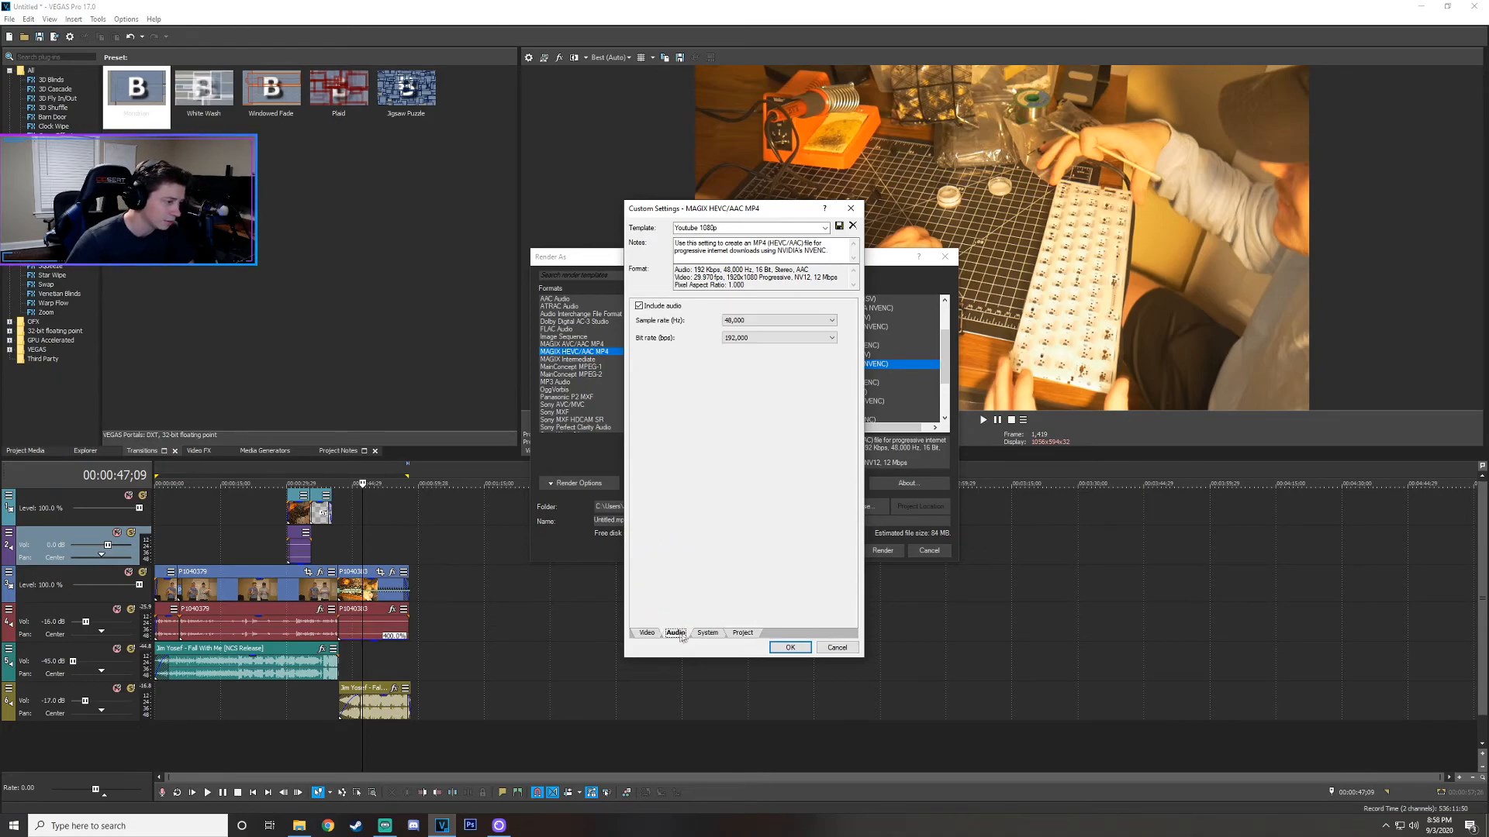
click(697, 634)
click(741, 634)
click(760, 312)
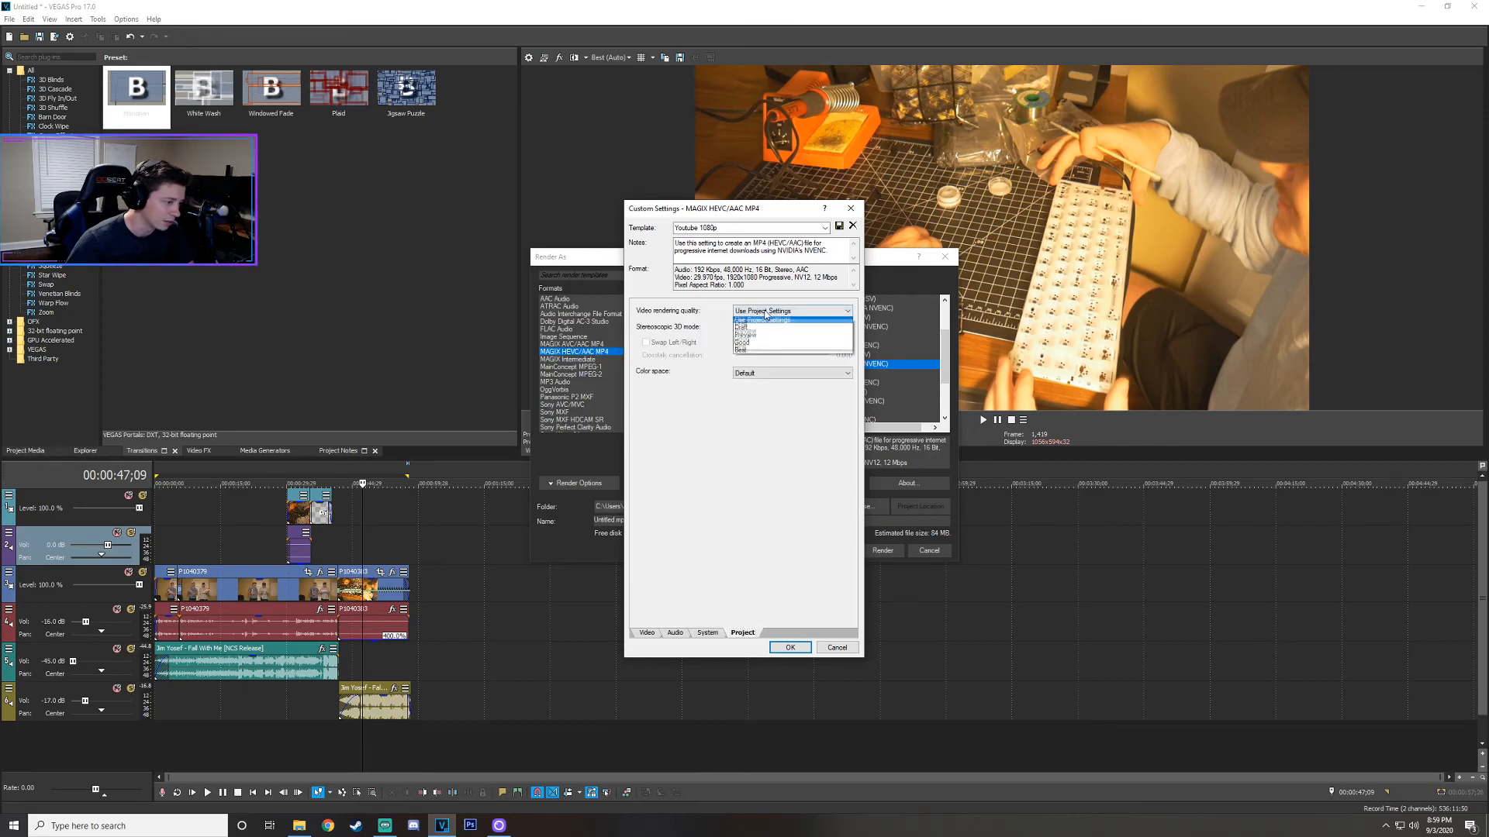
click(757, 353)
click(789, 647)
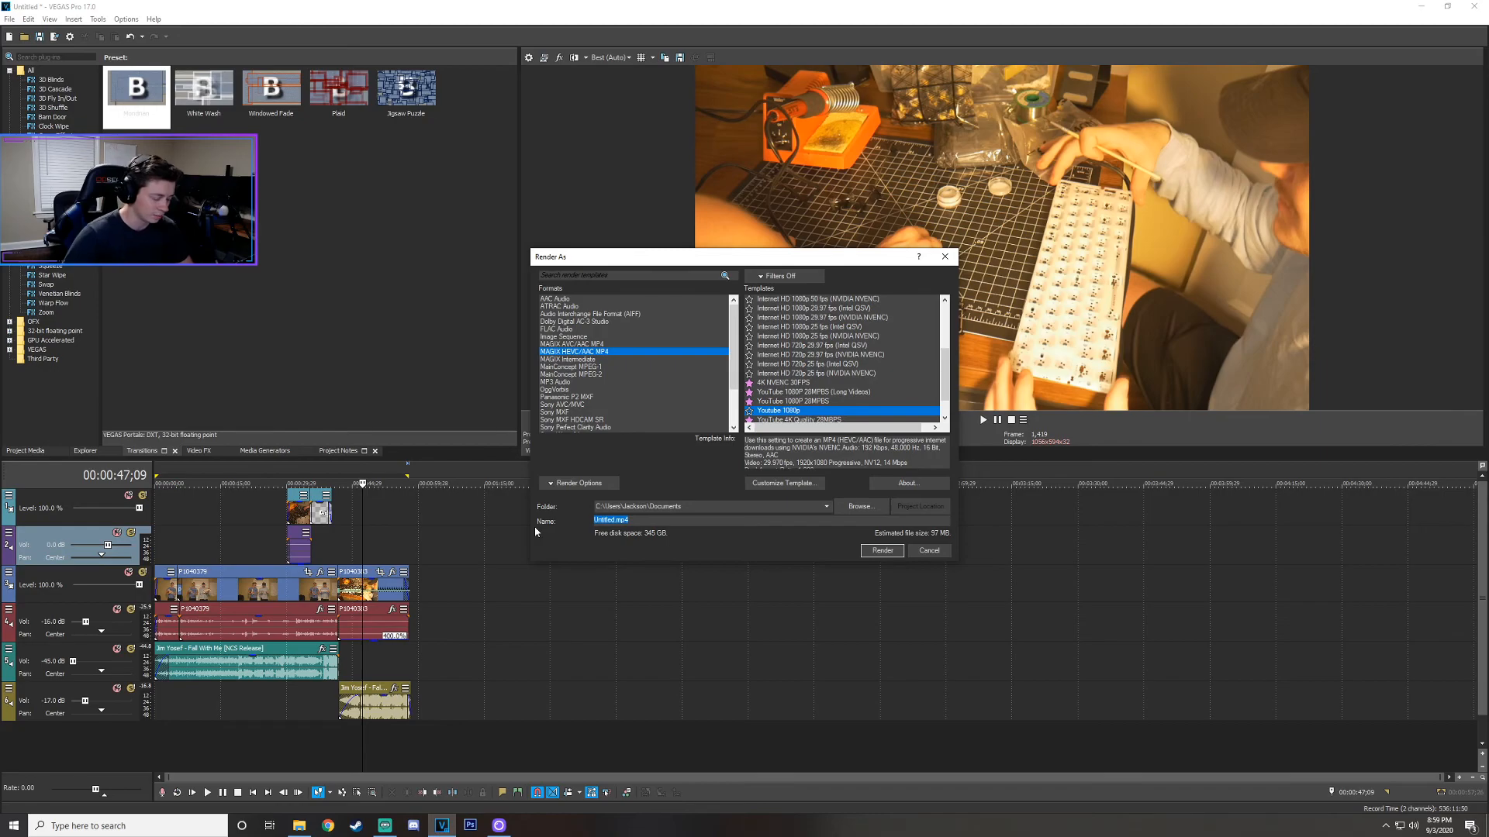
Name the output file Test #1 and start rendering it with the Youtube 1080p template.
text(Test #1)
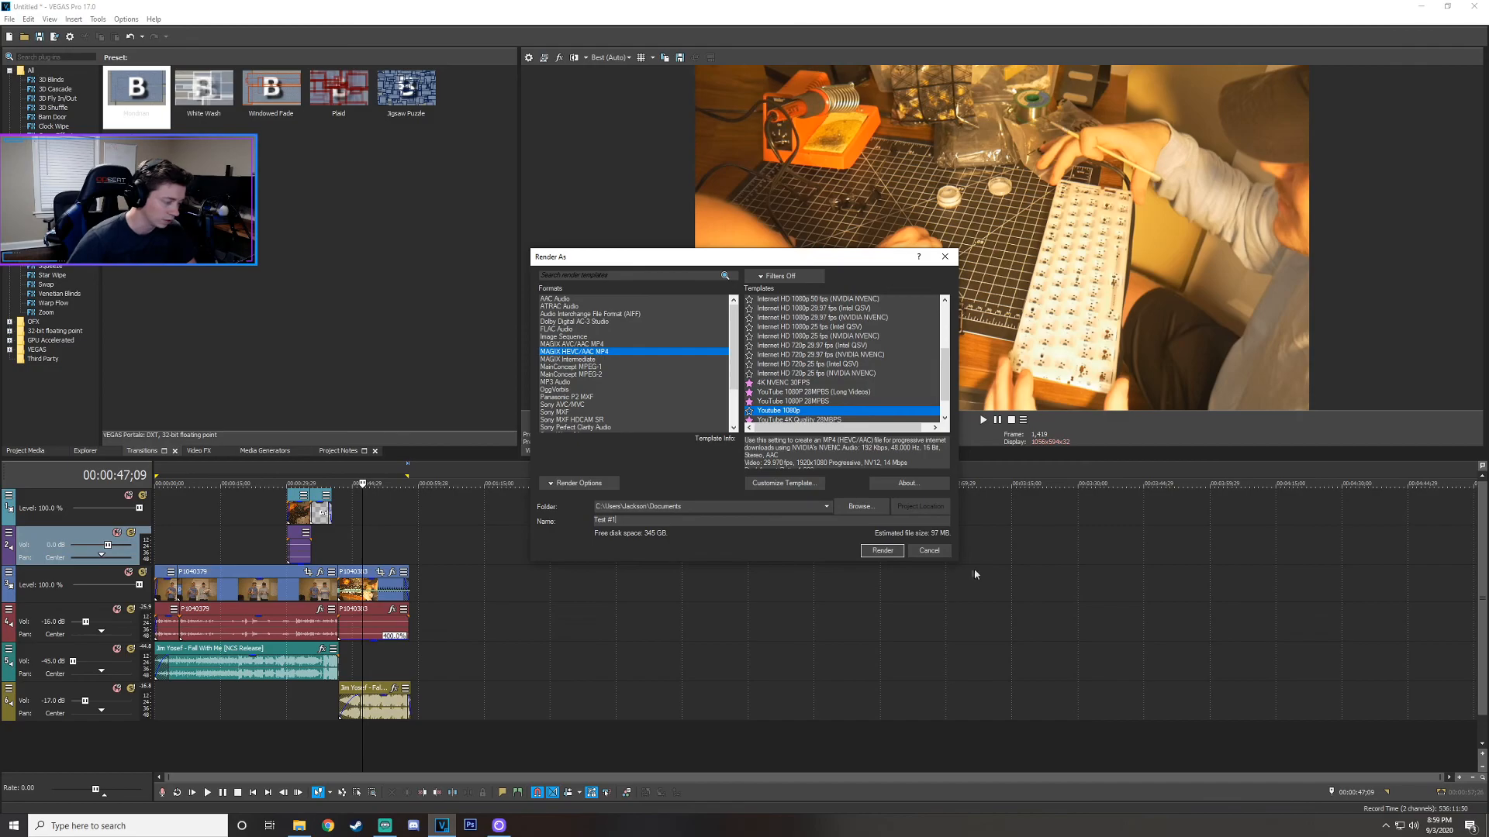
click(882, 550)
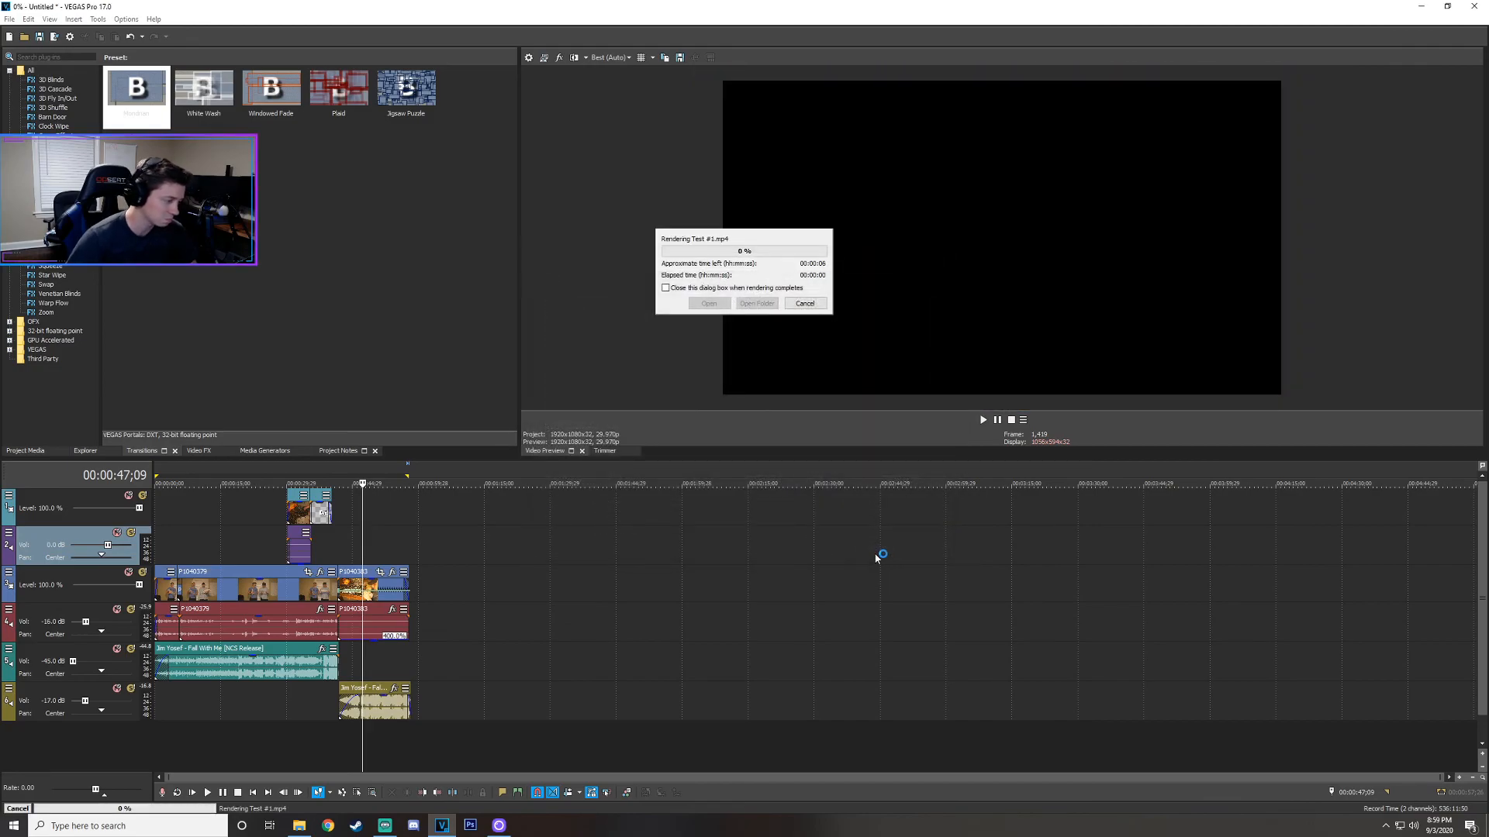